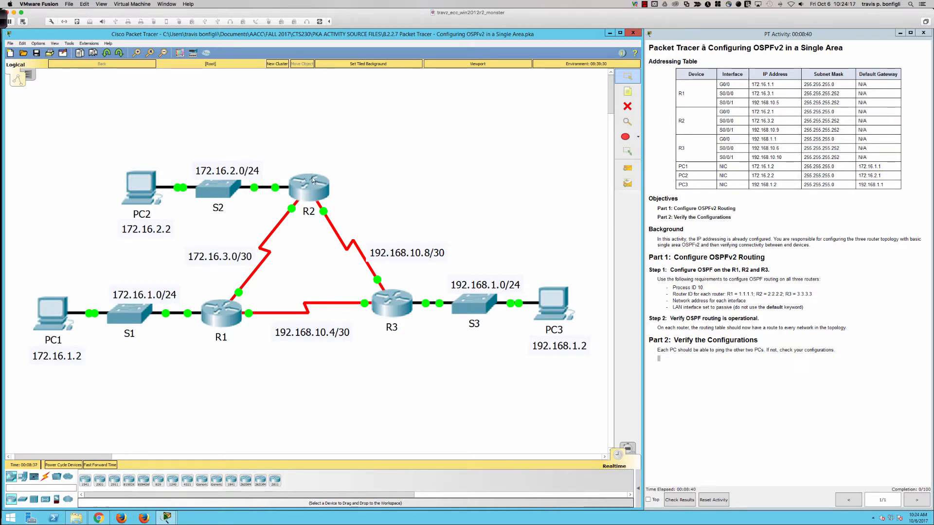
# Step: Check the font preferences for the CLI and dialogs, leaving them as they are
pyautogui.click(35, 45)
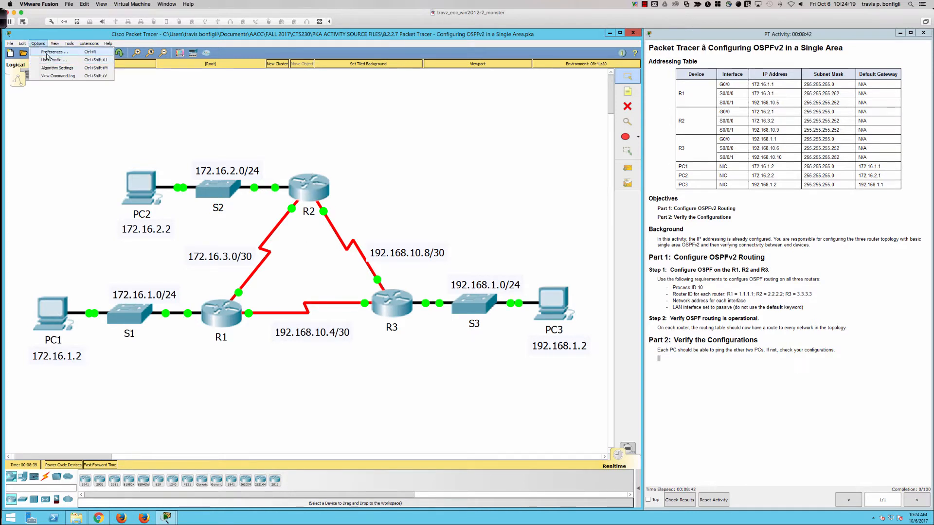
pyautogui.click(49, 50)
pyautogui.click(234, 122)
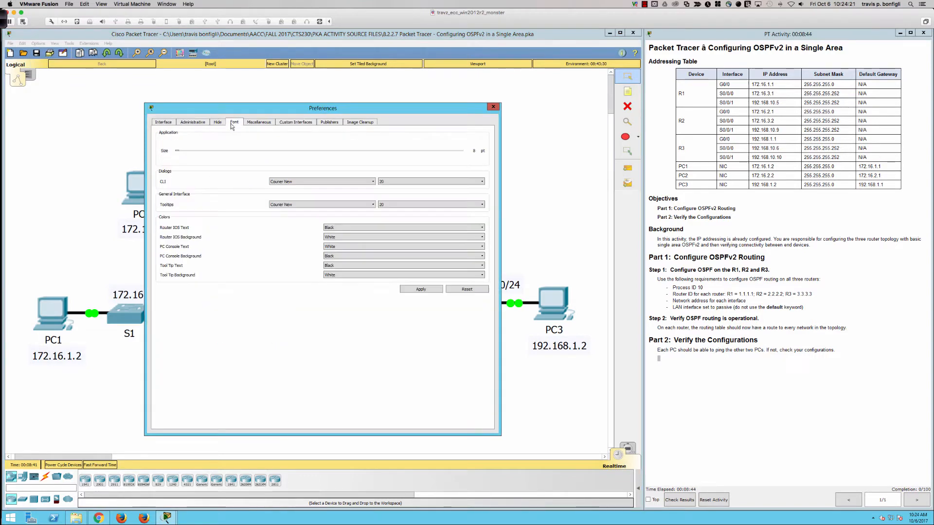
pyautogui.click(494, 107)
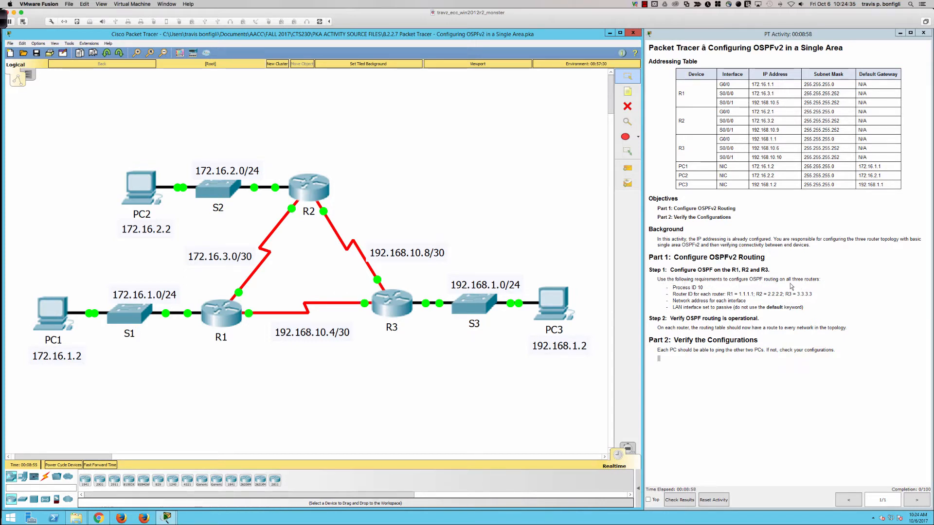
# Step: Open router R1's command line in an enlarged device window and bring up its user prompt
pyautogui.click(222, 310)
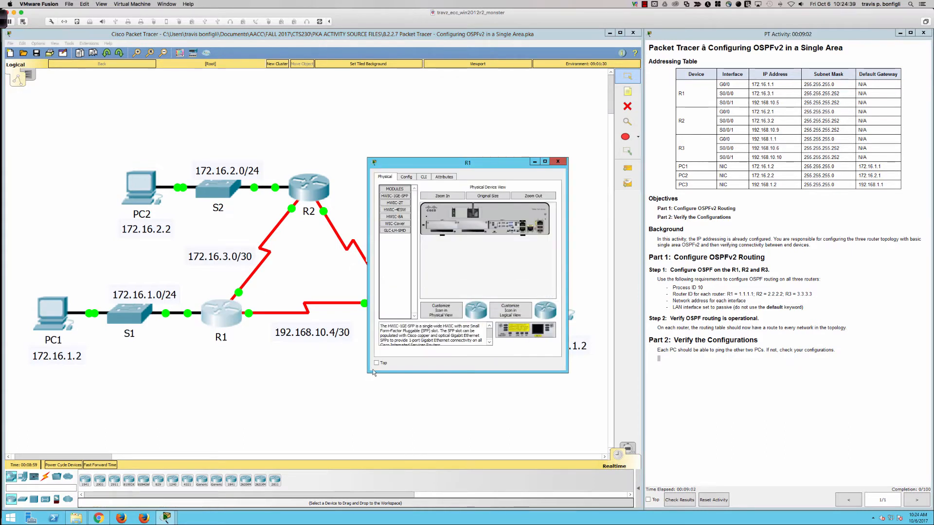
pyautogui.moveTo(368, 371); pyautogui.dragTo(78, 428)
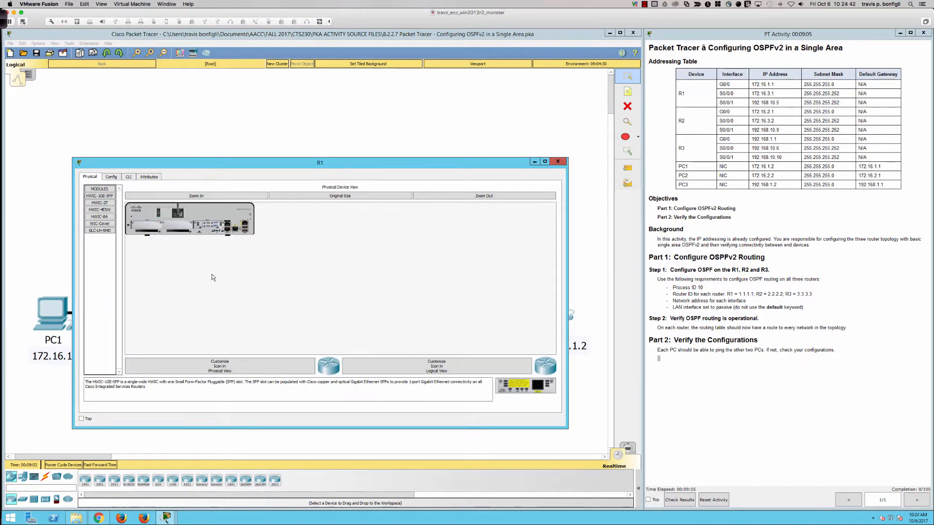
pyautogui.click(128, 177)
pyautogui.press('Return')
pyautogui.press('Return')
pyautogui.press('Return')
pyautogui.press('Return')
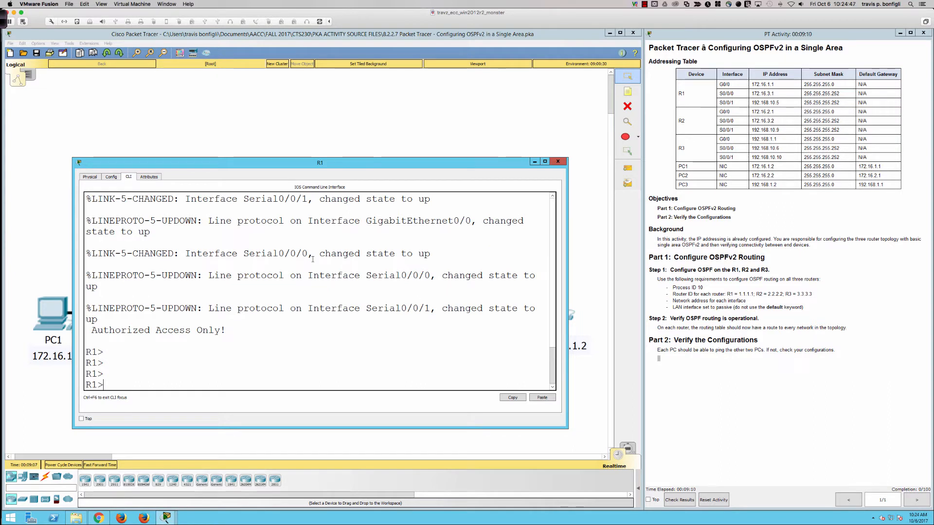
# Step: Enter privileged EXEC mode on R1 with the enable command
pyautogui.write('n')
pyautogui.press('Tab')
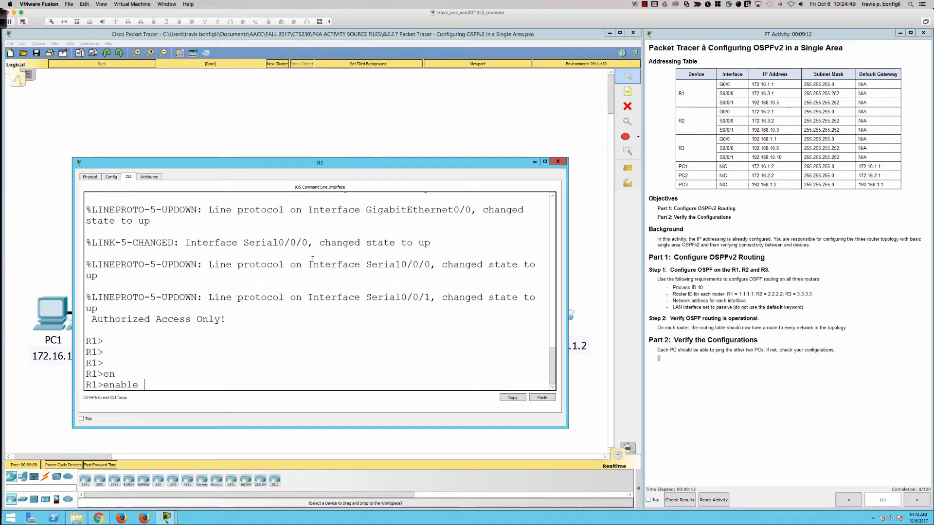
pyautogui.press('Return')
pyautogui.press('Return')
pyautogui.press('Return')
pyautogui.press('Return')
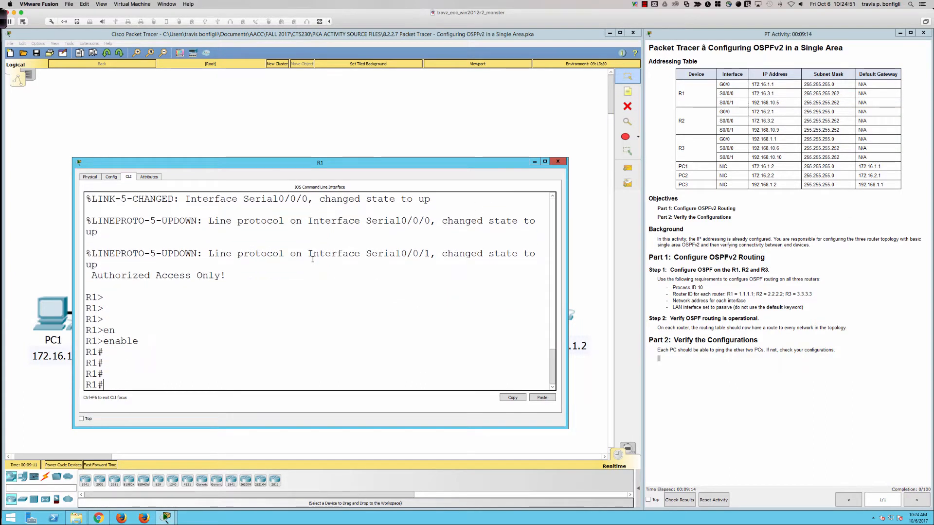
# Step: Enter global configuration mode on R1 with configure terminal
pyautogui.write('conf')
pyautogui.press('Tab')
pyautogui.write('t')
pyautogui.press('Tab')
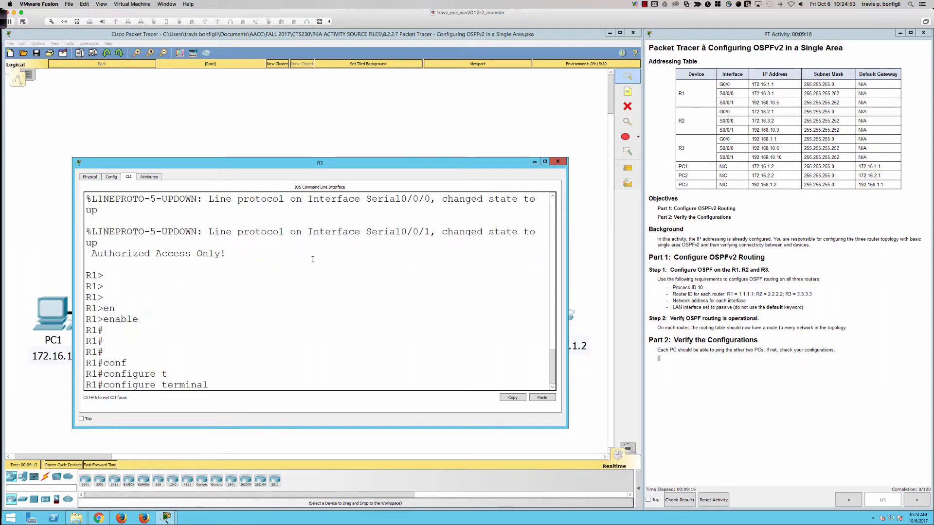
pyautogui.press('Return')
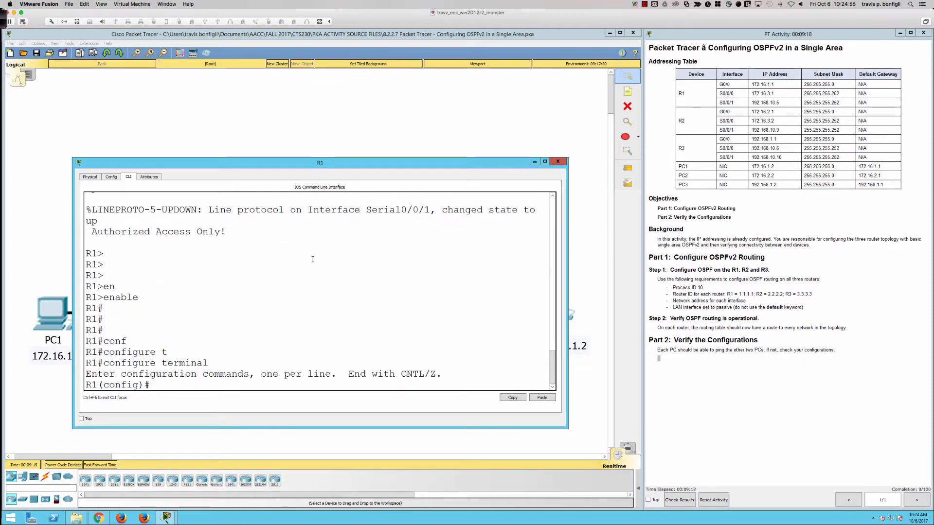
pyautogui.press('Return')
pyautogui.press('Return')
pyautogui.press('Return')
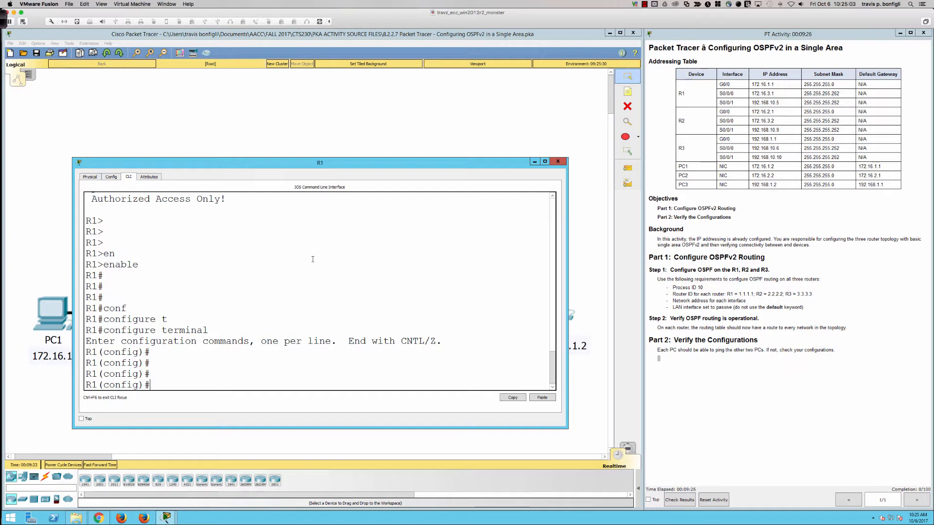
pyautogui.write('router ospf 1')
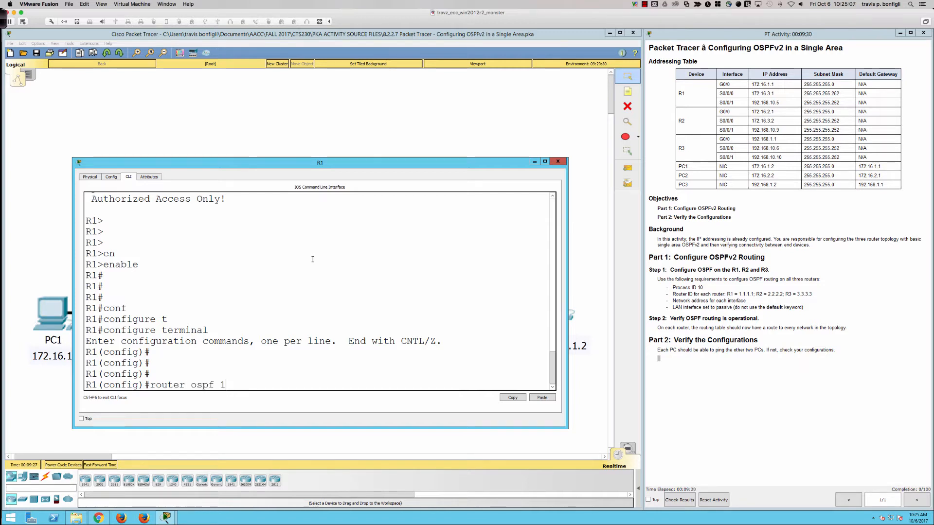
pyautogui.press('BackSpace')
pyautogui.press('BackSpace')
pyautogui.press('BackSpace')
pyautogui.press('BackSpace')
pyautogui.press('BackSpace')
pyautogui.press('BackSpace')
pyautogui.press('BackSpace')
pyautogui.press('BackSpace')
pyautogui.press('BackSpace')
pyautogui.press('BackSpace')
pyautogui.press('BackSpace')
pyautogui.press('BackSpace')
pyautogui.press('BackSpace')
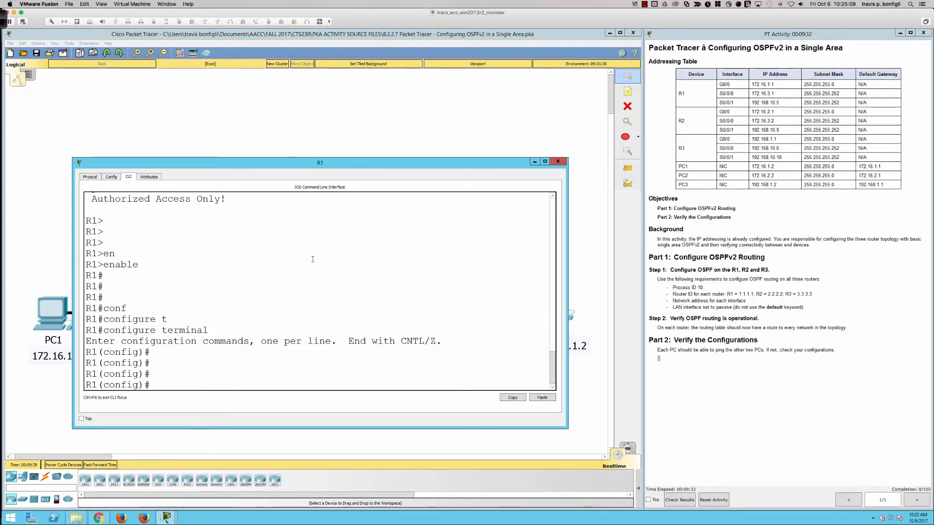
# Step: Show the inline help for the argument of router eigrp, and remove eigrp from the command line
pyautogui.write('route')
pyautogui.press('Tab')
pyautogui.write('ei')
pyautogui.press('Tab')
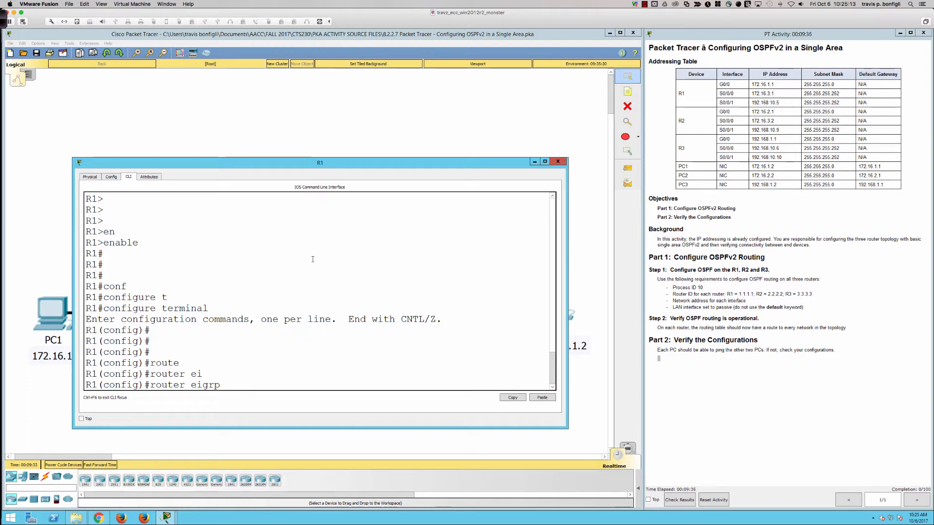
pyautogui.write('?')
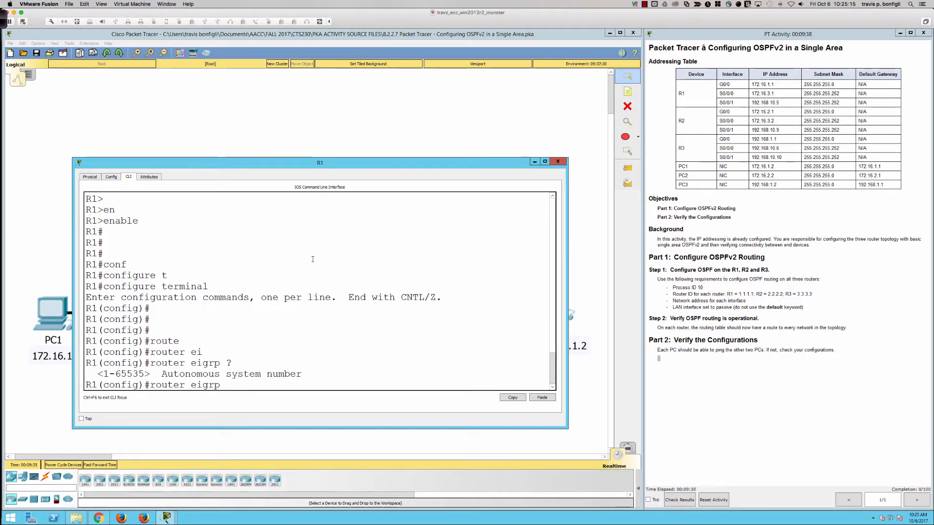
pyautogui.press('BackSpace')
pyautogui.press('BackSpace')
pyautogui.press('BackSpace')
pyautogui.press('BackSpace')
pyautogui.press('BackSpace')
pyautogui.press('BackSpace')
# Step: Show the inline help for router ospf and start the OSPF routing process on R1 with process ID 10
pyautogui.write('ospf')
pyautogui.press('Tab')
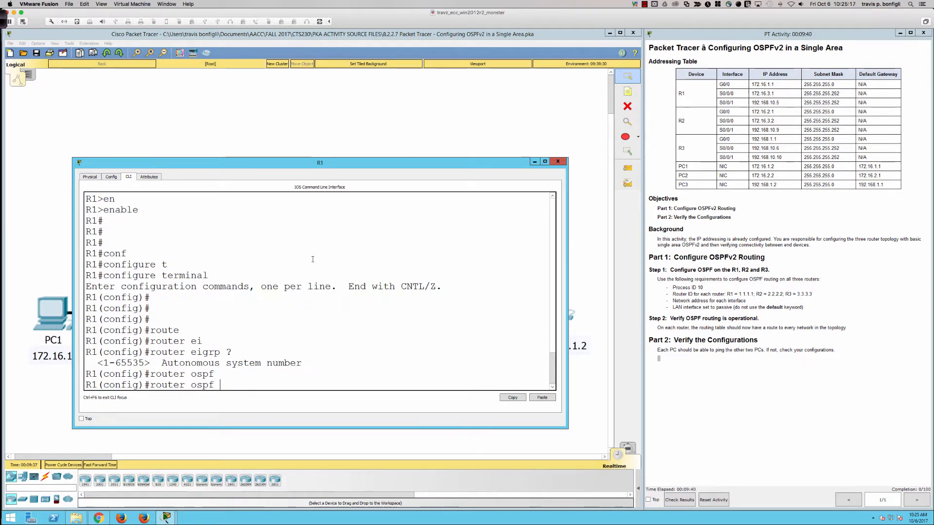
pyautogui.write('?')
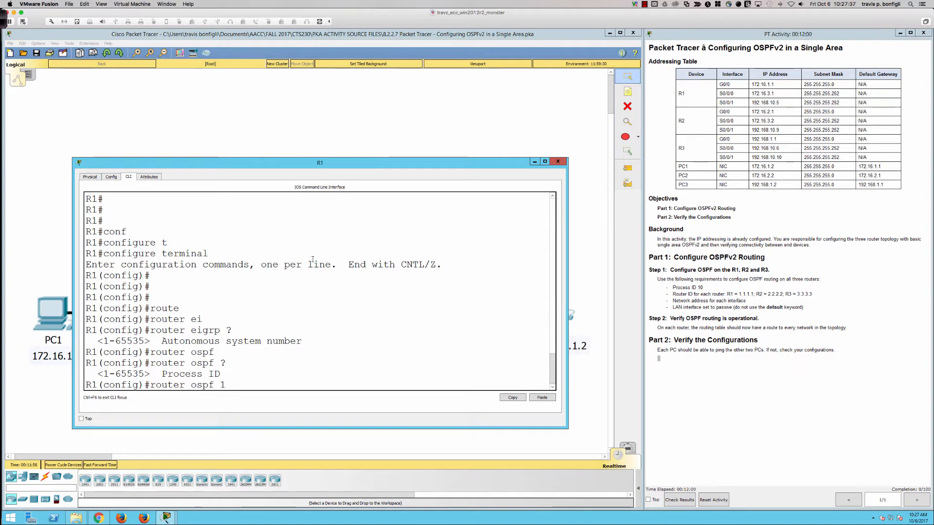
pyautogui.write('10')
pyautogui.press('Return')
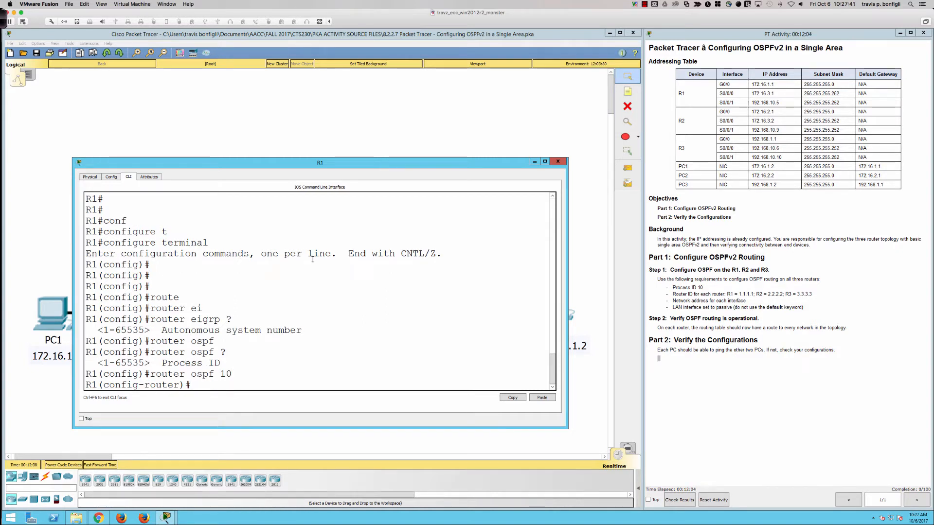
pyautogui.press('Return')
pyautogui.press('Return')
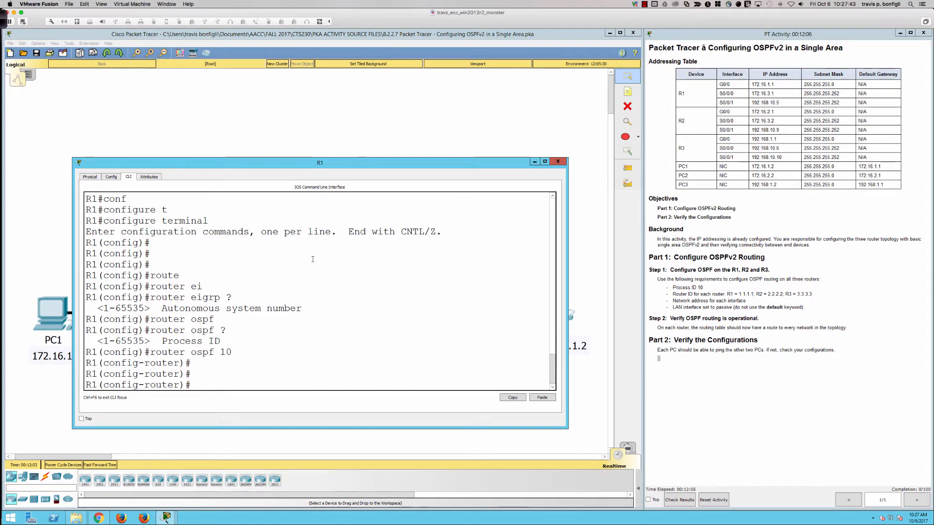
# Step: Set R1's OSPF router ID to 1.1.1.1 with the router-id command
pyautogui.write('route')
pyautogui.press('Tab')
pyautogui.write('1.1.1.1')
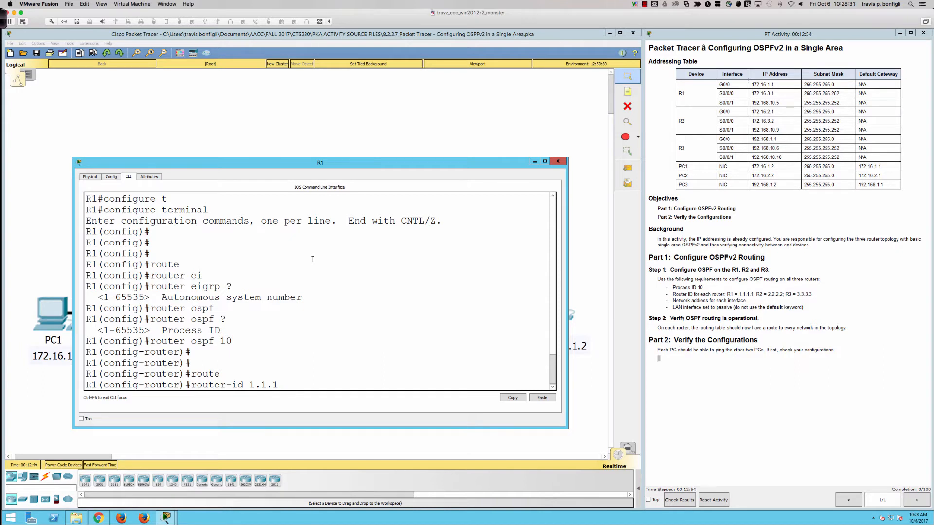
pyautogui.press('BackSpace')
pyautogui.press('BackSpace')
pyautogui.press('BackSpace')
pyautogui.press('BackSpace')
pyautogui.press('BackSpace')
pyautogui.write('0.0.0.')
pyautogui.write('1')
pyautogui.press('BackSpace')
pyautogui.press('BackSpace')
pyautogui.press('BackSpace')
pyautogui.press('BackSpace')
pyautogui.press('BackSpace')
pyautogui.press('BackSpace')
pyautogui.press('BackSpace')
pyautogui.write('1.1.1.1')
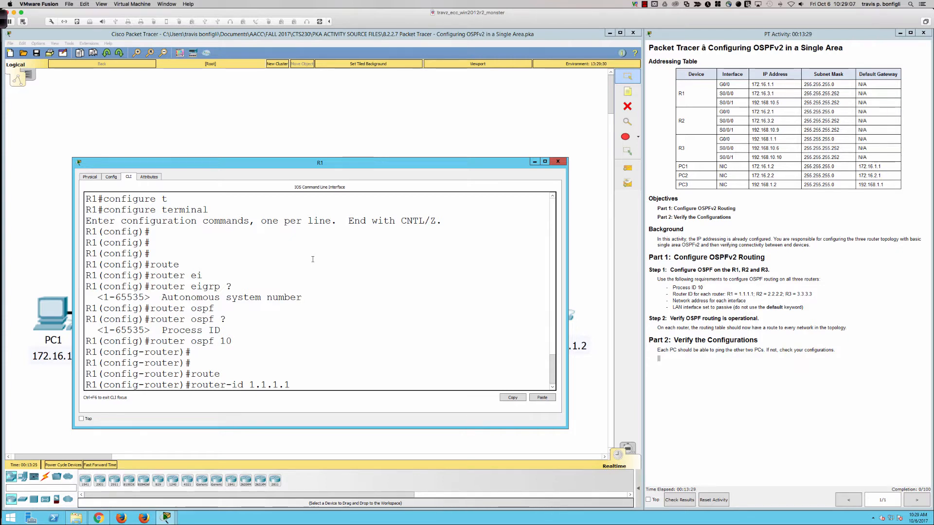
pyautogui.press('Return')
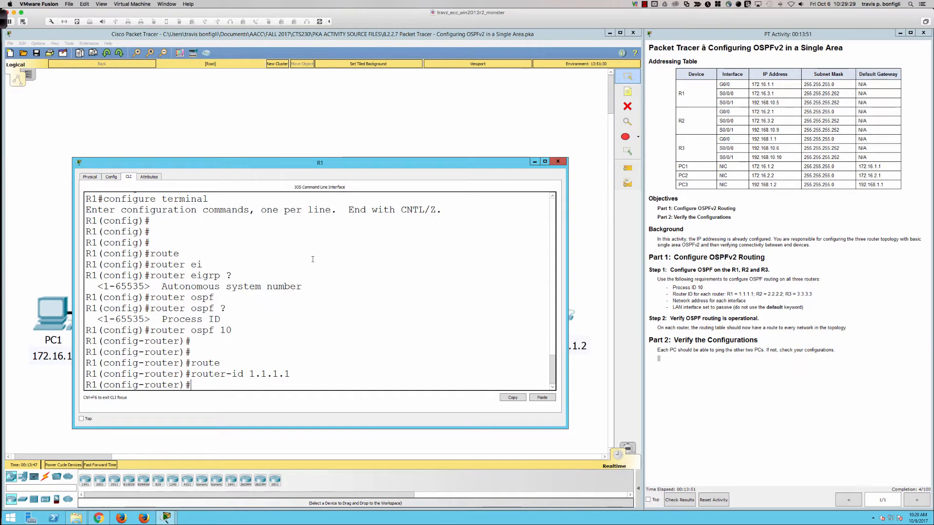
pyautogui.press('Return')
pyautogui.press('Return')
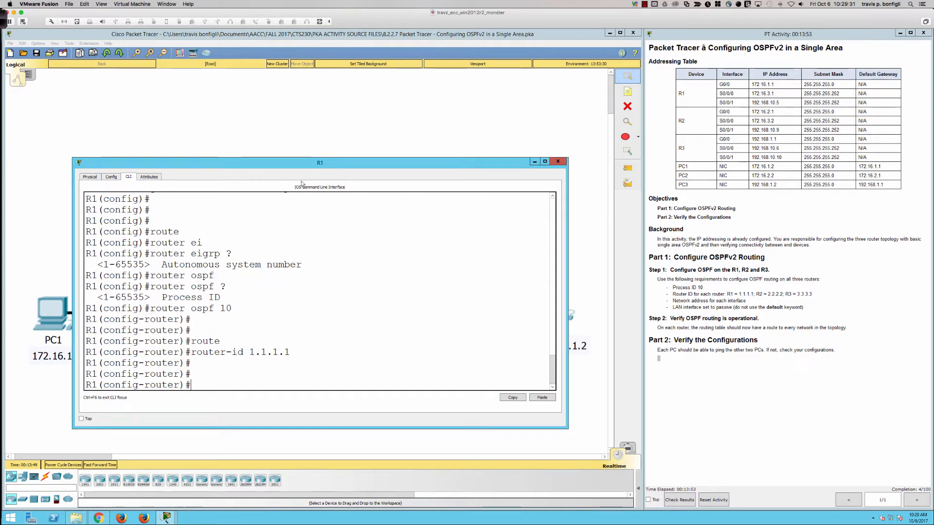
# Step: Show the brief IP interface summary from R1's router configuration mode with do sh ip int bri
pyautogui.moveTo(288, 164); pyautogui.dragTo(265, 182)
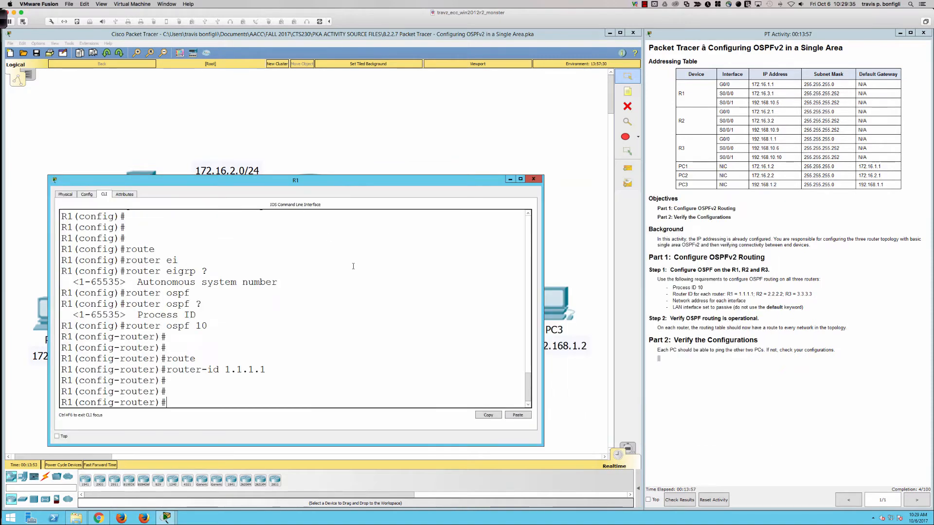
pyautogui.write('do sh ip itn bri')
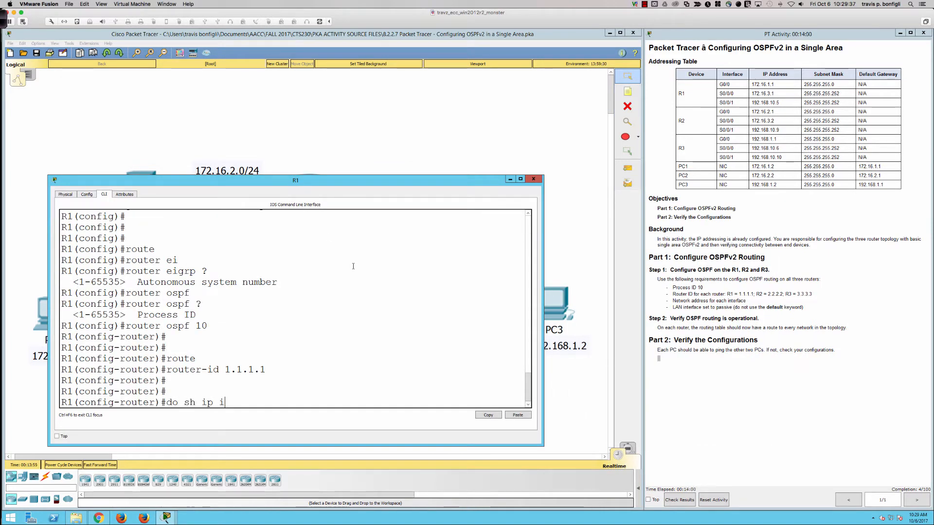
pyautogui.press('Return')
pyautogui.press('Up')
pyautogui.press('BackSpace')
pyautogui.press('BackSpace')
pyautogui.press('BackSpace')
pyautogui.press('BackSpace')
pyautogui.press('BackSpace')
pyautogui.press('BackSpace')
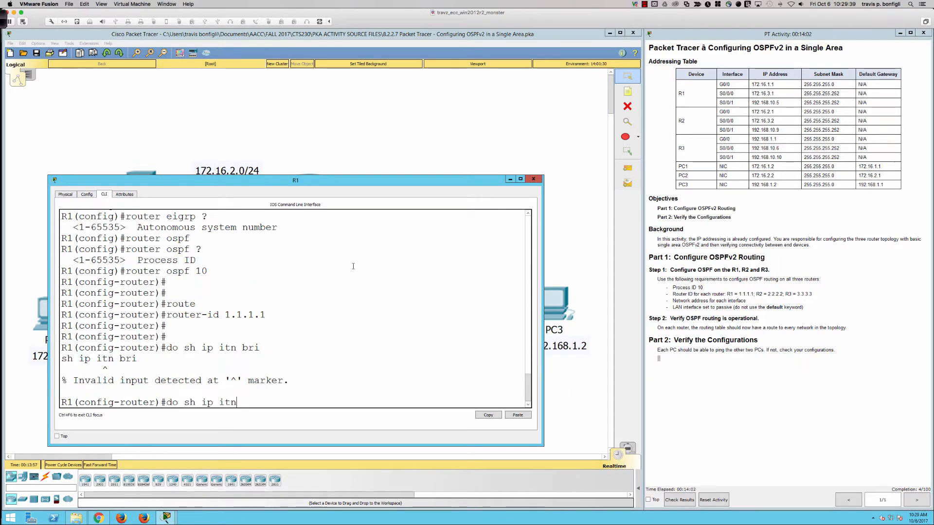
pyautogui.write('nt')
pyautogui.press('Return')
pyautogui.press('Up')
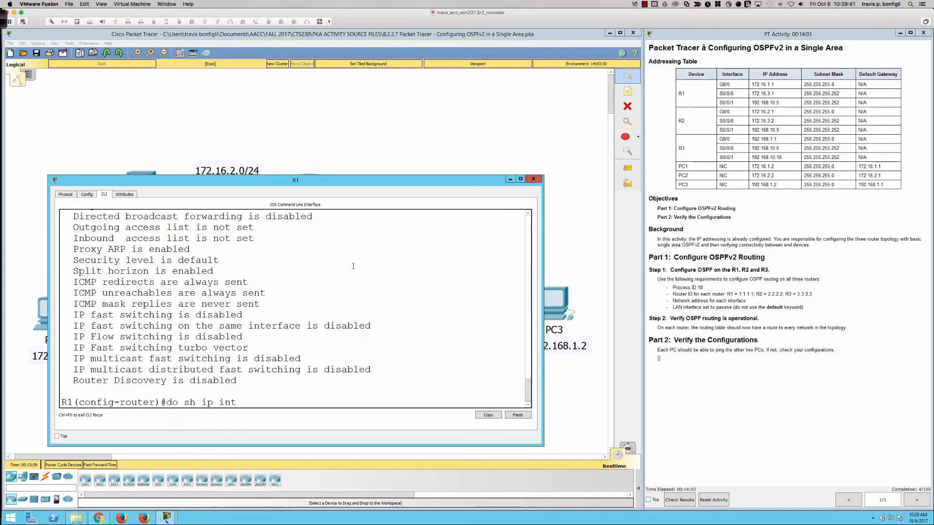
pyautogui.write('bri')
pyautogui.press('Return')
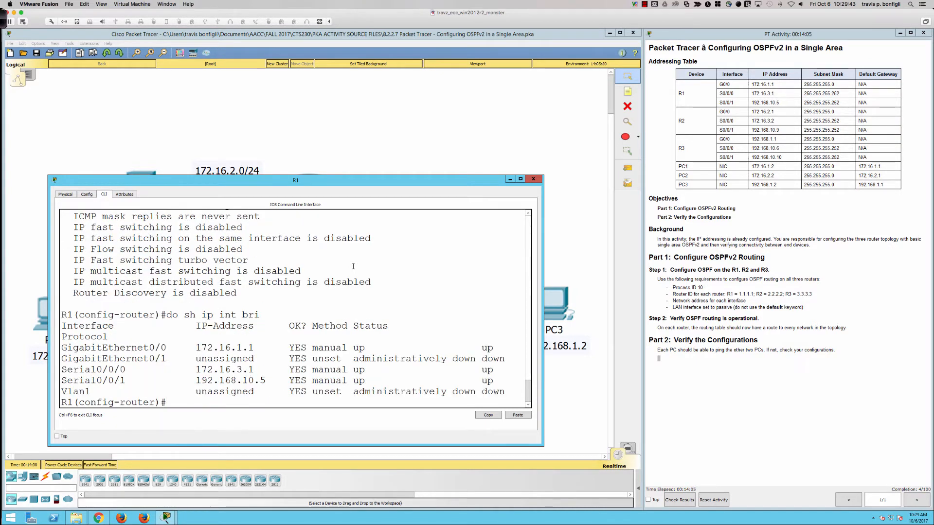
pyautogui.write('pas')
pyautogui.press('Tab')
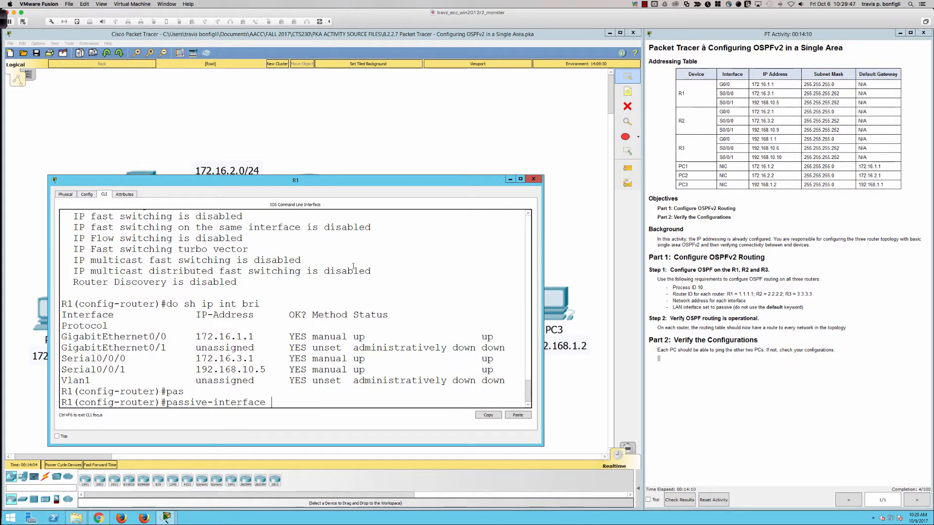
pyautogui.hotkey('ctrl', 'u')
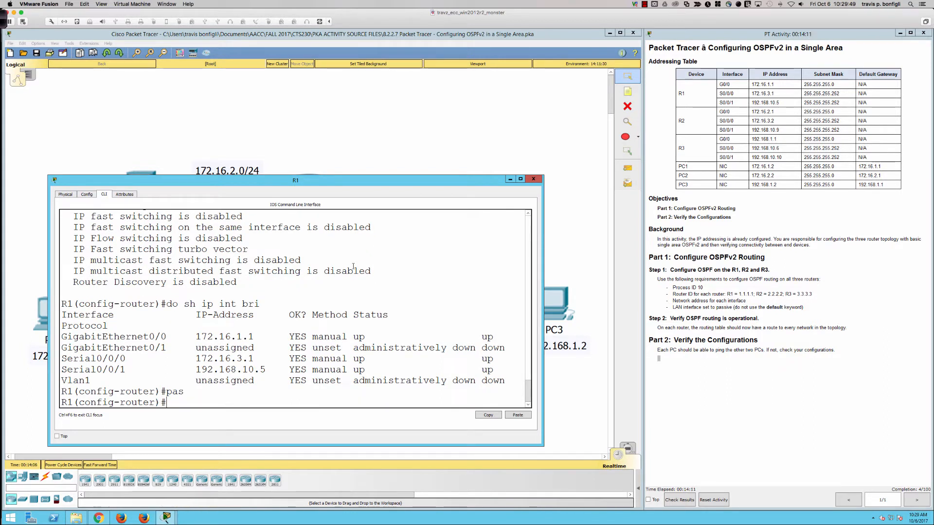
pyautogui.write('def')
pyautogui.press('Tab')
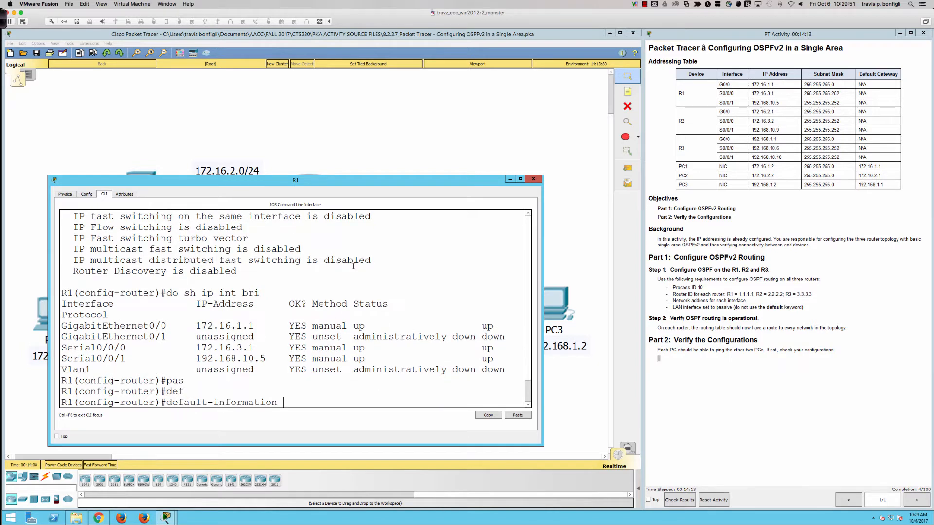
pyautogui.press('BackSpace')
pyautogui.press('BackSpace')
pyautogui.press('BackSpace')
pyautogui.press('BackSpace')
pyautogui.press('BackSpace')
pyautogui.press('BackSpace')
pyautogui.press('BackSpace')
pyautogui.press('BackSpace')
pyautogui.press('BackSpace')
pyautogui.press('BackSpace')
pyautogui.press('BackSpace')
pyautogui.press('BackSpace')
pyautogui.press('BackSpace')
pyautogui.press('BackSpace')
pyautogui.press('BackSpace')
pyautogui.press('BackSpace')
pyautogui.press('BackSpace')
pyautogui.press('BackSpace')
pyautogui.press('BackSpace')
pyautogui.press('BackSpace')
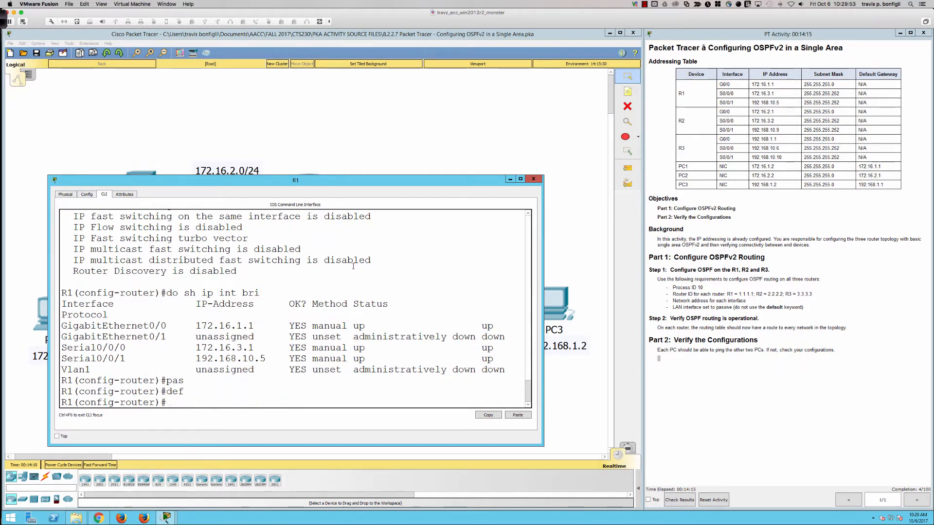
# Step: Make R1's LAN interface passive for OSPF with passive-interface gigabitEthernet 0/0, without using the default keyword
pyautogui.write('pas')
pyautogui.press('Tab')
pyautogui.write('def')
pyautogui.press('Tab')
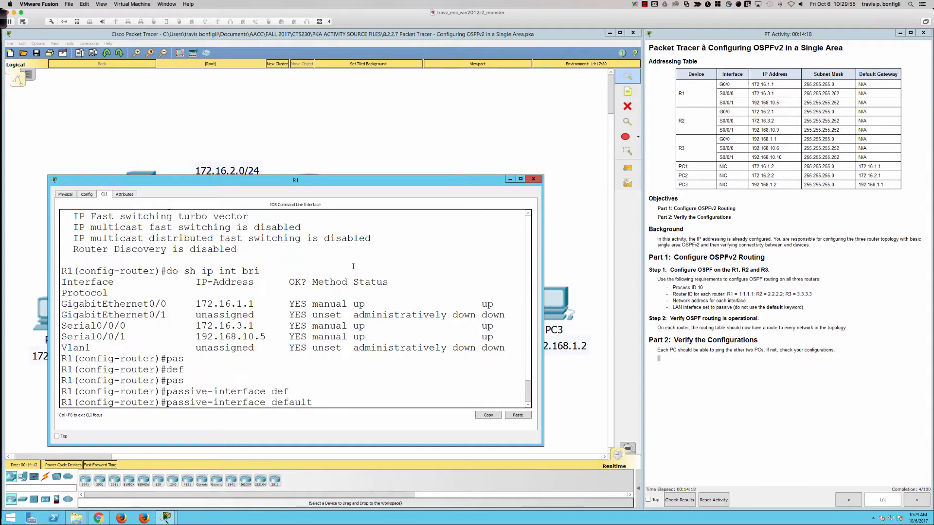
pyautogui.press('BackSpace')
pyautogui.press('BackSpace')
pyautogui.press('BackSpace')
pyautogui.press('BackSpace')
pyautogui.press('BackSpace')
pyautogui.press('BackSpace')
pyautogui.press('BackSpace')
pyautogui.write('gi')
pyautogui.press('Tab')
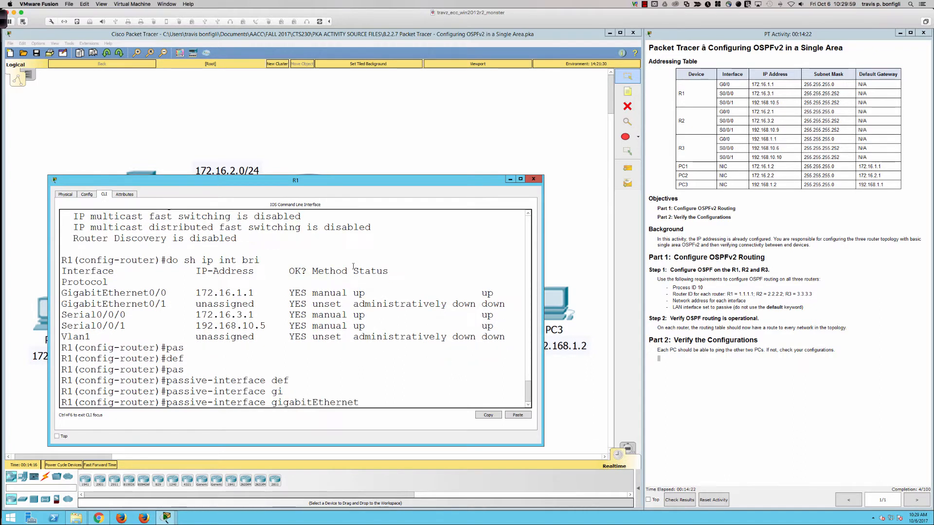
pyautogui.write('0/0')
pyautogui.press('Return')
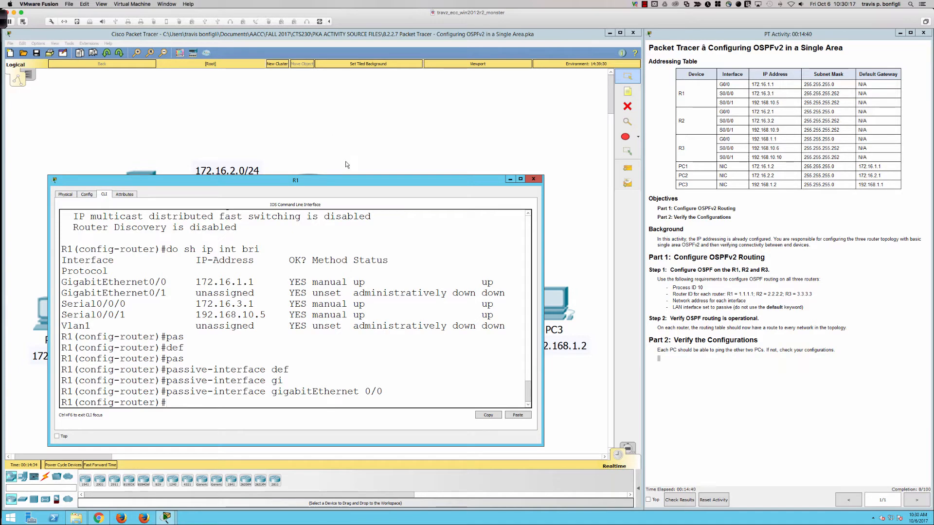
# Step: Enter the network statement for R1's LAN, network 172.16.1.0 with wildcard mask 0.0.0.255, without running it
pyautogui.moveTo(349, 179)
pyautogui.mouseDown()
pyautogui.moveTo(642, 258)
pyautogui.moveTo(679, 249)
pyautogui.moveTo(463, 215)
pyautogui.moveTo(356, 184)
pyautogui.mouseUp()
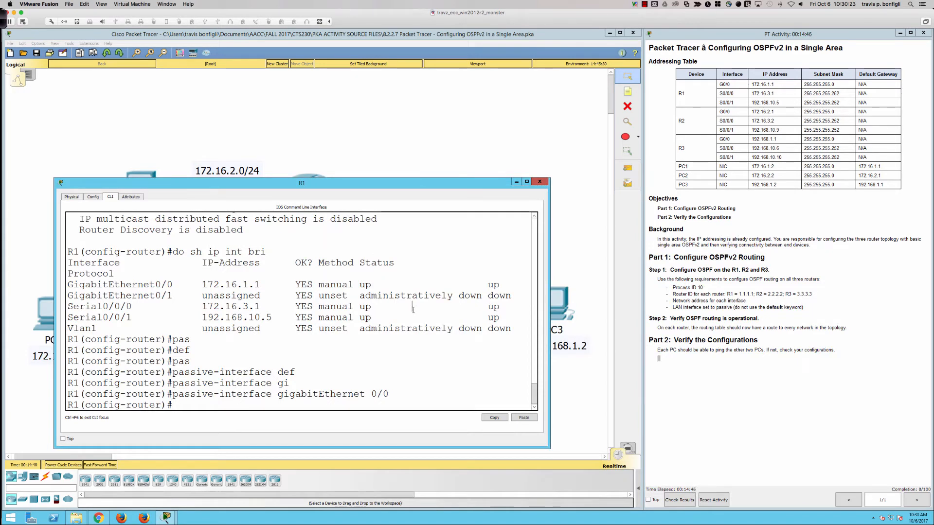
pyautogui.write('net')
pyautogui.press('Tab')
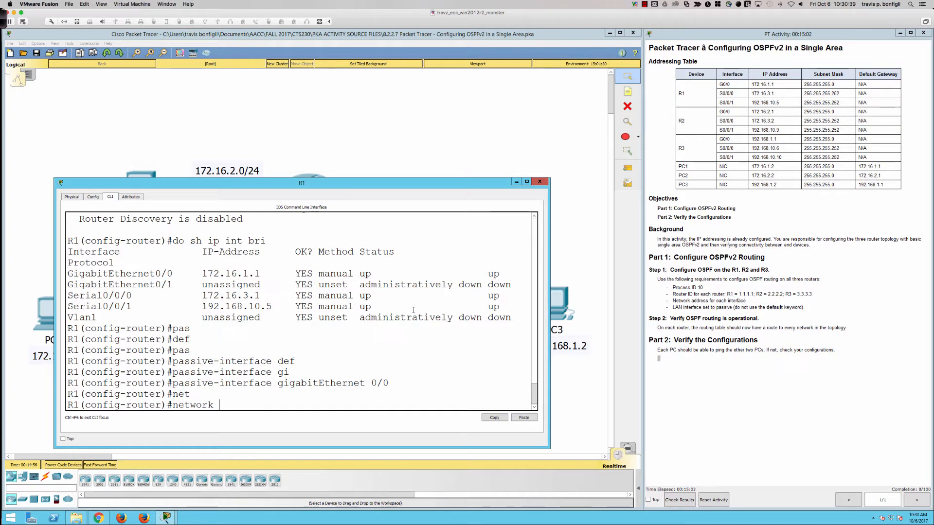
pyautogui.write('172.16.1.0')
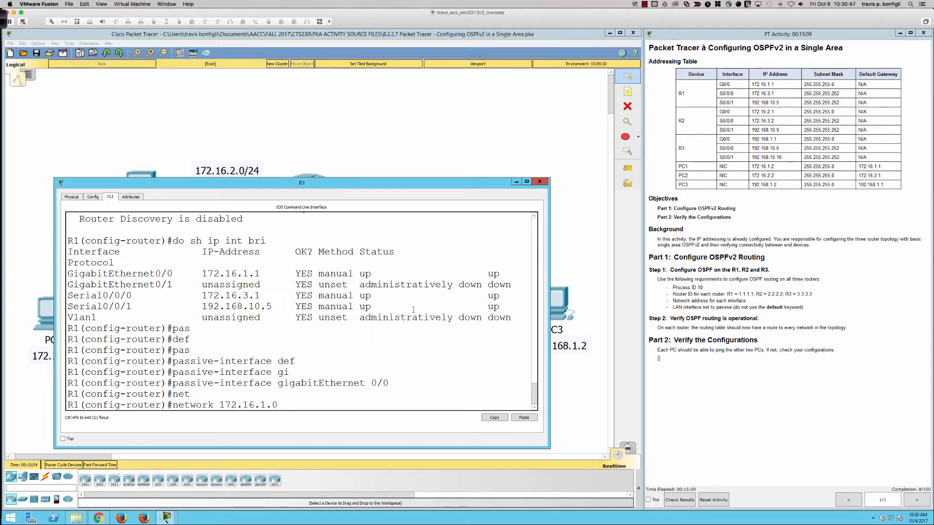
pyautogui.write(' 0.0.0.255')
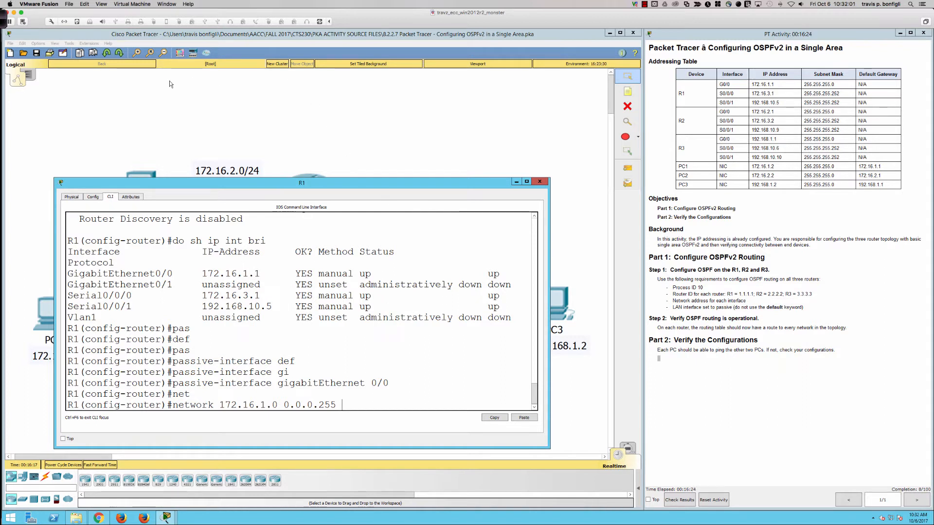
# Step: Switch to Ink2Go and sketch an area 0 cloud labelled Backbone with adjoining clouds for areas 1, 51 and 3
pyautogui.click(5, 20)
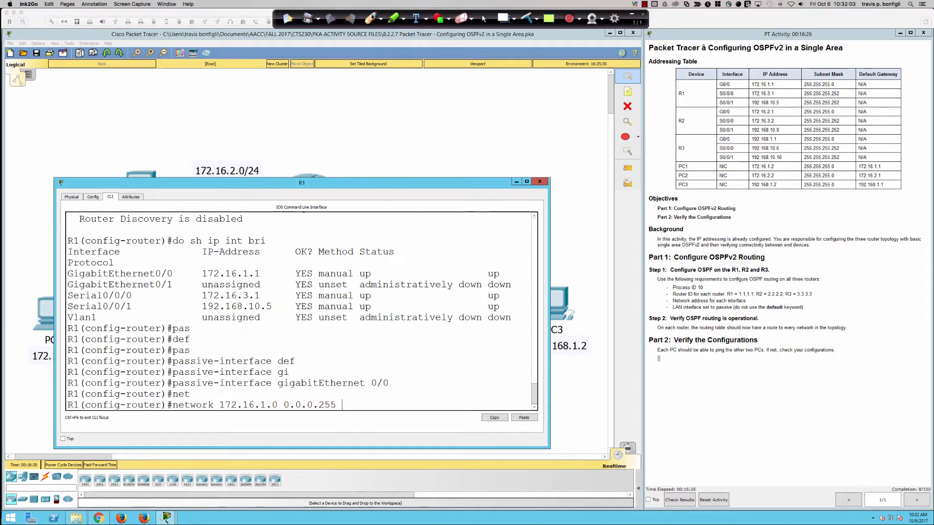
pyautogui.click(371, 18)
pyautogui.moveTo(359, 89)
pyautogui.mouseDown()
pyautogui.moveTo(377, 117)
pyautogui.moveTo(419, 85)
pyautogui.moveTo(355, 80)
pyautogui.moveTo(387, 103)
pyautogui.moveTo(391, 92)
pyautogui.moveTo(375, 104)
pyautogui.mouseUp()
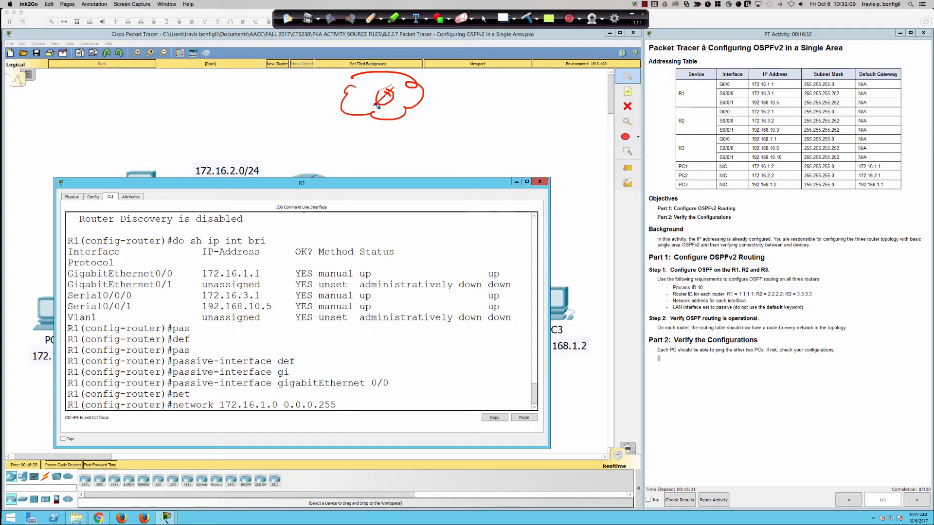
pyautogui.moveTo(432, 94)
pyautogui.mouseDown()
pyautogui.moveTo(418, 101)
pyautogui.moveTo(447, 118)
pyautogui.moveTo(488, 98)
pyautogui.moveTo(429, 89)
pyautogui.moveTo(449, 98)
pyautogui.mouseUp()
pyautogui.moveTo(292, 87)
pyautogui.mouseDown()
pyautogui.moveTo(316, 107)
pyautogui.moveTo(360, 80)
pyautogui.moveTo(322, 76)
pyautogui.moveTo(291, 87)
pyautogui.moveTo(384, 148)
pyautogui.moveTo(389, 125)
pyautogui.moveTo(368, 139)
pyautogui.mouseUp()
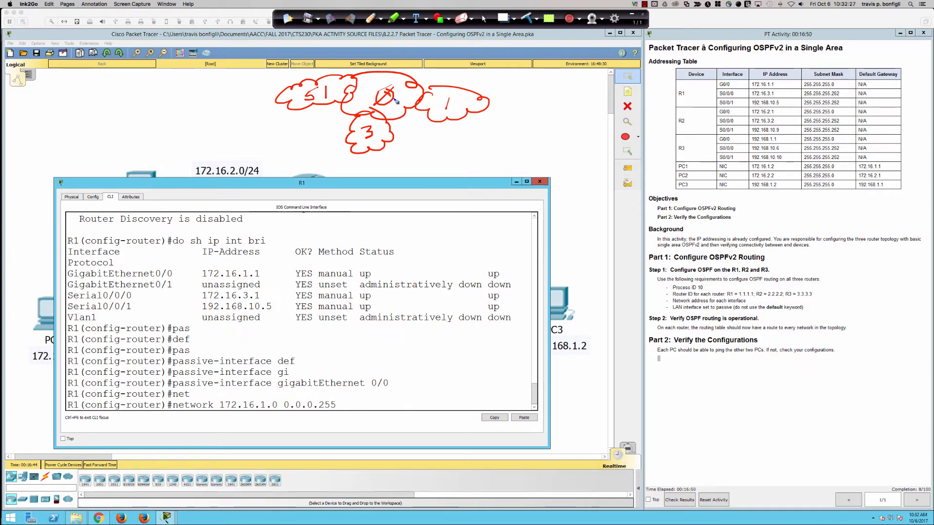
pyautogui.moveTo(354, 62)
pyautogui.mouseDown()
pyautogui.moveTo(362, 73)
pyautogui.moveTo(431, 63)
pyautogui.mouseUp()
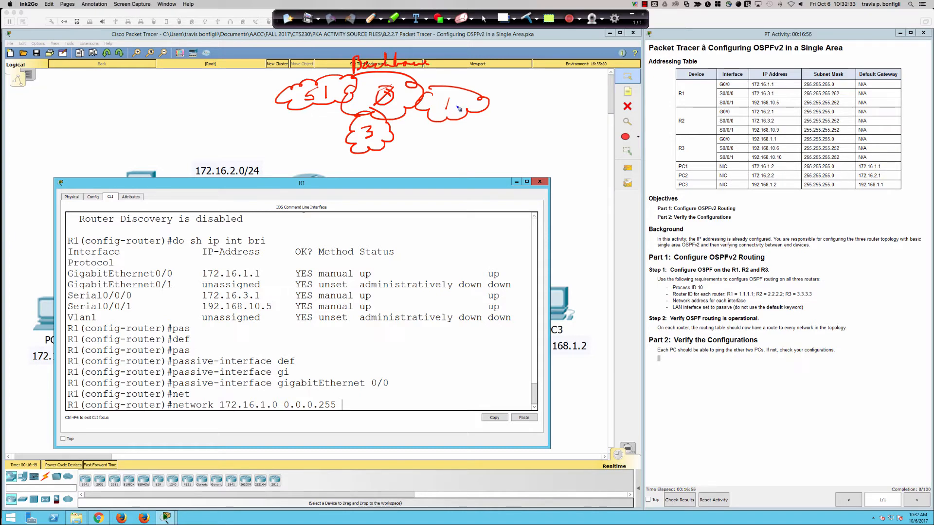
# Step: Underline area 1, draw the paths from areas 1 and 51 through the backbone to area 3, and clear the page
pyautogui.moveTo(443, 114); pyautogui.dragTo(453, 111)
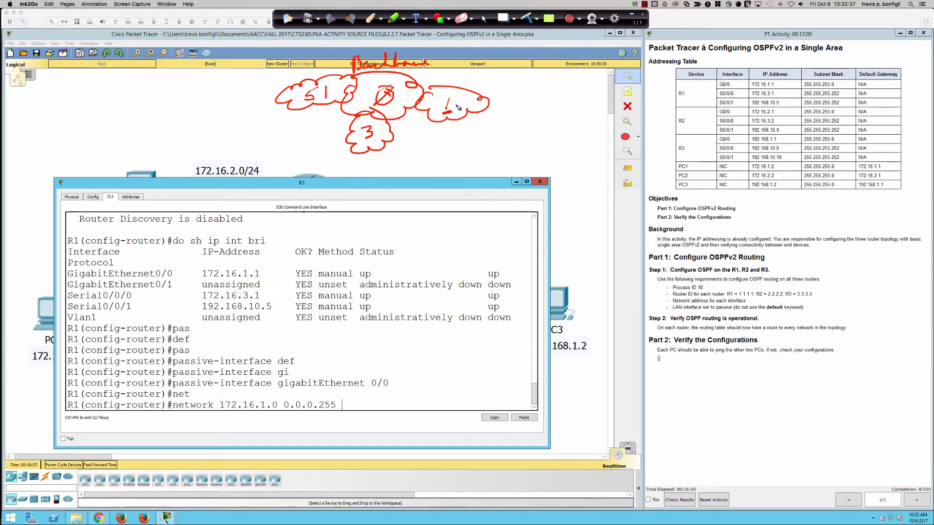
pyautogui.moveTo(458, 107)
pyautogui.mouseDown()
pyautogui.moveTo(422, 93)
pyautogui.moveTo(380, 101)
pyautogui.moveTo(371, 123)
pyautogui.mouseUp()
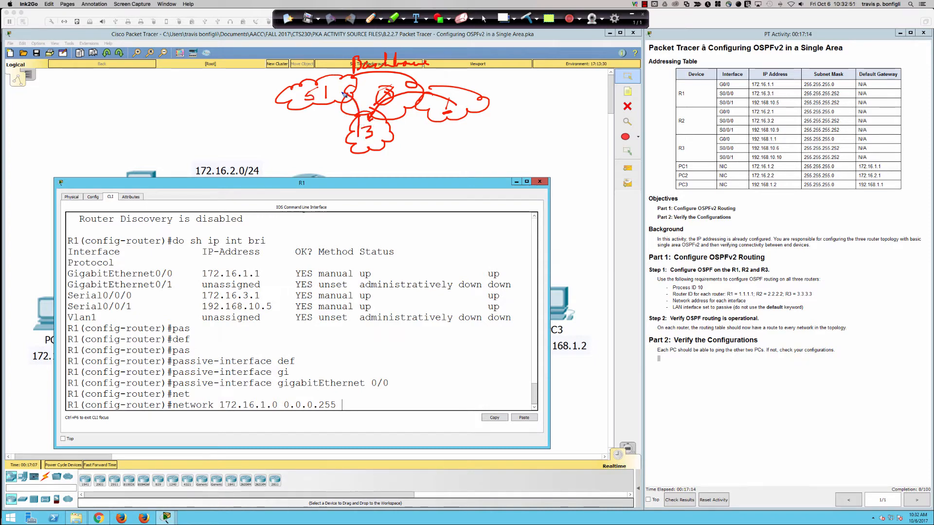
pyautogui.moveTo(322, 93)
pyautogui.mouseDown()
pyautogui.moveTo(315, 97)
pyautogui.moveTo(335, 84)
pyautogui.moveTo(371, 95)
pyautogui.moveTo(361, 140)
pyautogui.moveTo(369, 134)
pyautogui.mouseUp()
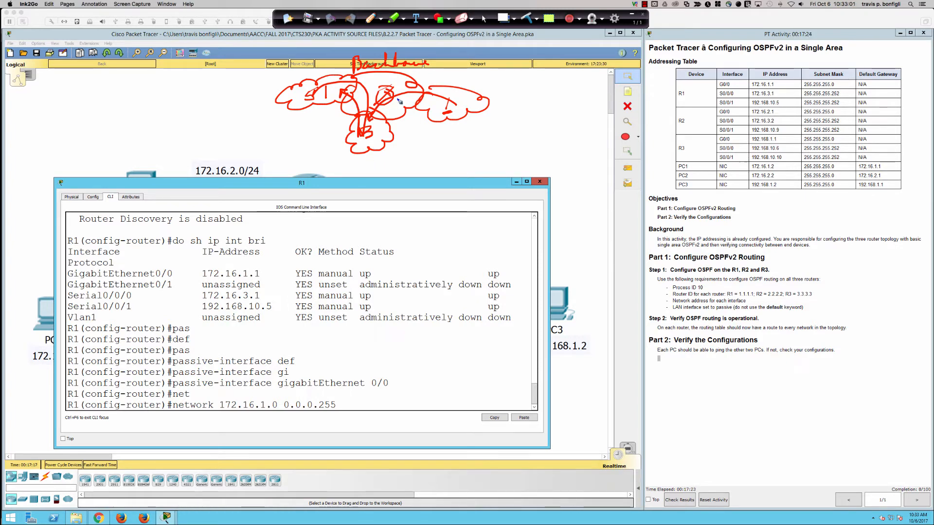
pyautogui.click(527, 18)
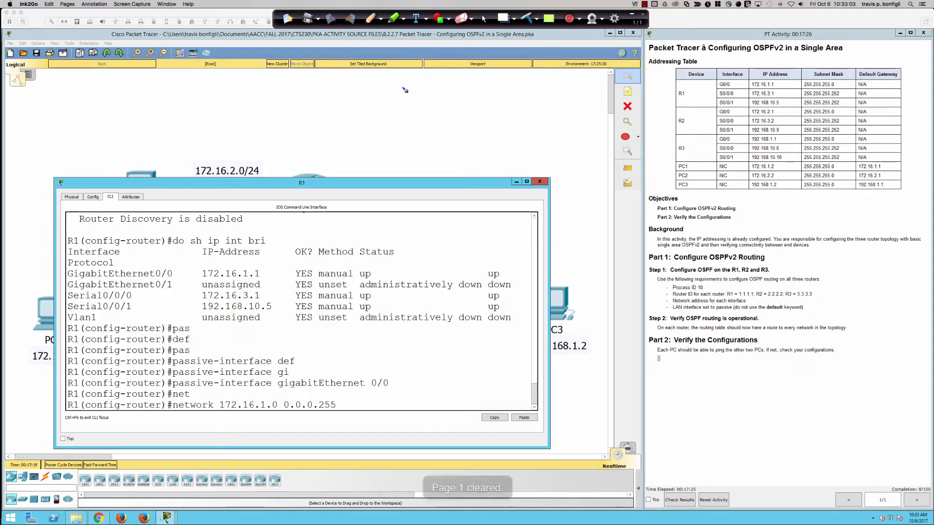
# Step: Sketch an area 0 cloud surrounded on four sides by clouds marked 1, and clear the page
pyautogui.moveTo(335, 86)
pyautogui.mouseDown()
pyautogui.moveTo(358, 115)
pyautogui.moveTo(391, 94)
pyautogui.moveTo(335, 80)
pyautogui.moveTo(356, 77)
pyautogui.moveTo(349, 104)
pyautogui.mouseUp()
pyautogui.moveTo(419, 85)
pyautogui.mouseDown()
pyautogui.moveTo(396, 99)
pyautogui.moveTo(435, 106)
pyautogui.moveTo(408, 85)
pyautogui.moveTo(415, 100)
pyautogui.mouseUp()
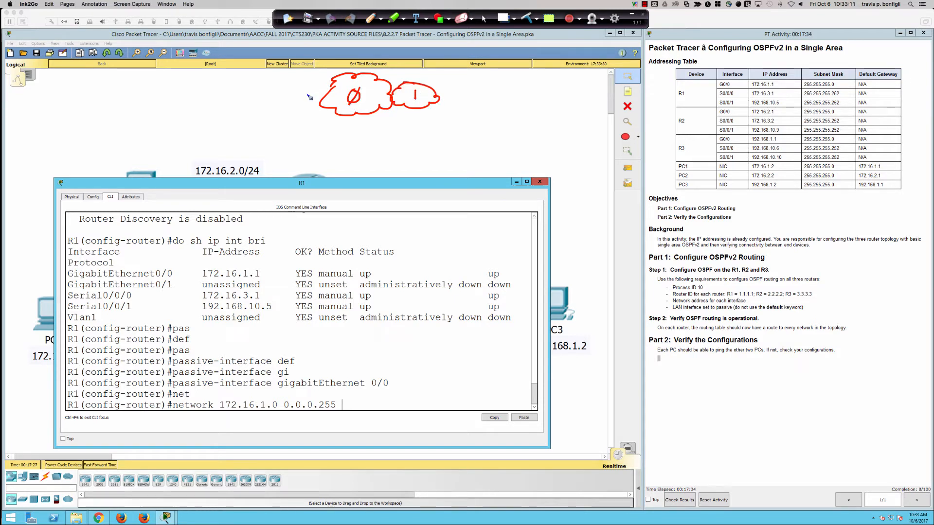
pyautogui.moveTo(277, 89)
pyautogui.mouseDown()
pyautogui.moveTo(279, 102)
pyautogui.moveTo(313, 111)
pyautogui.moveTo(327, 90)
pyautogui.moveTo(278, 88)
pyautogui.moveTo(297, 105)
pyautogui.mouseUp()
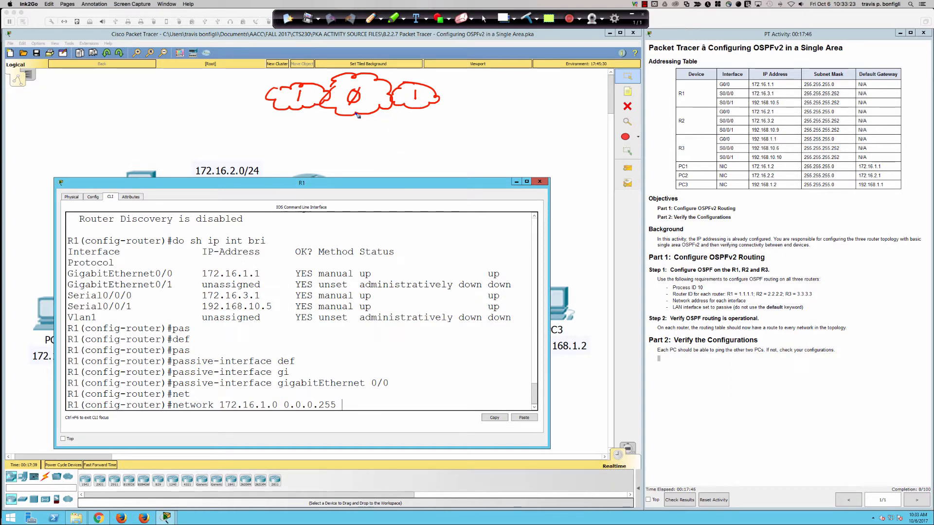
pyautogui.moveTo(357, 114)
pyautogui.mouseDown()
pyautogui.moveTo(342, 124)
pyautogui.moveTo(371, 137)
pyautogui.moveTo(365, 113)
pyautogui.moveTo(357, 133)
pyautogui.mouseUp()
pyautogui.moveTo(362, 54)
pyautogui.mouseDown()
pyautogui.moveTo(356, 72)
pyautogui.moveTo(381, 62)
pyautogui.moveTo(361, 54)
pyautogui.moveTo(361, 67)
pyautogui.mouseUp()
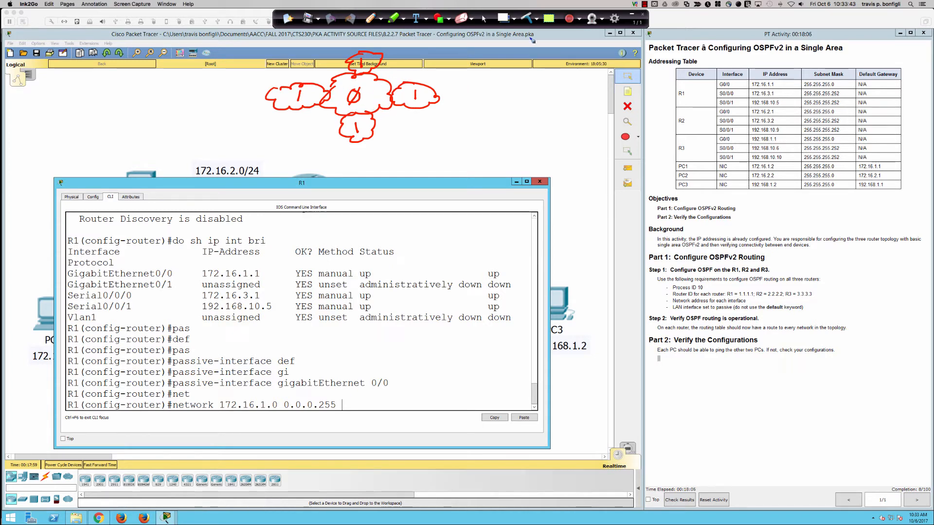
pyautogui.click(527, 19)
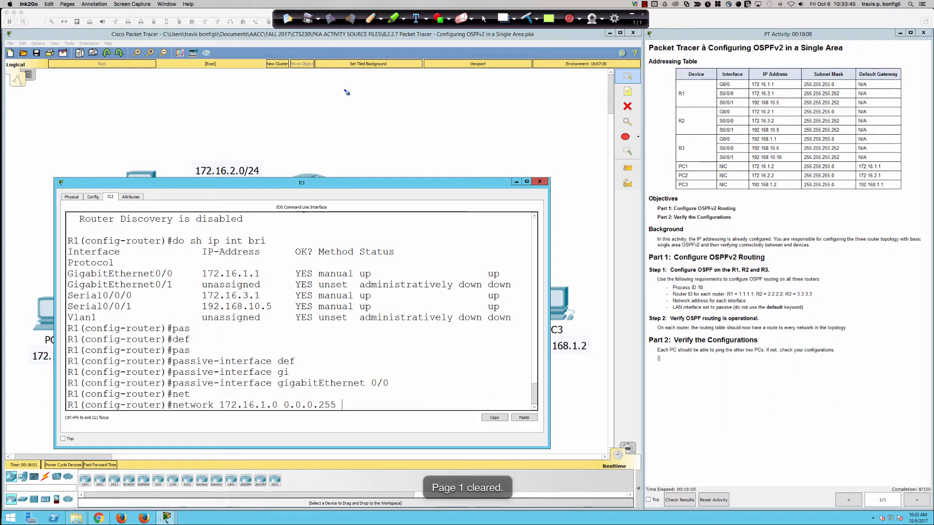
# Step: Sketch an area 0 cloud with adjoining clouds for areas 1 and 51, clear the page and return to the normal cursor
pyautogui.moveTo(346, 92)
pyautogui.mouseDown()
pyautogui.moveTo(349, 124)
pyautogui.moveTo(392, 108)
pyautogui.moveTo(349, 82)
pyautogui.moveTo(341, 90)
pyautogui.moveTo(359, 94)
pyautogui.moveTo(351, 121)
pyautogui.mouseUp()
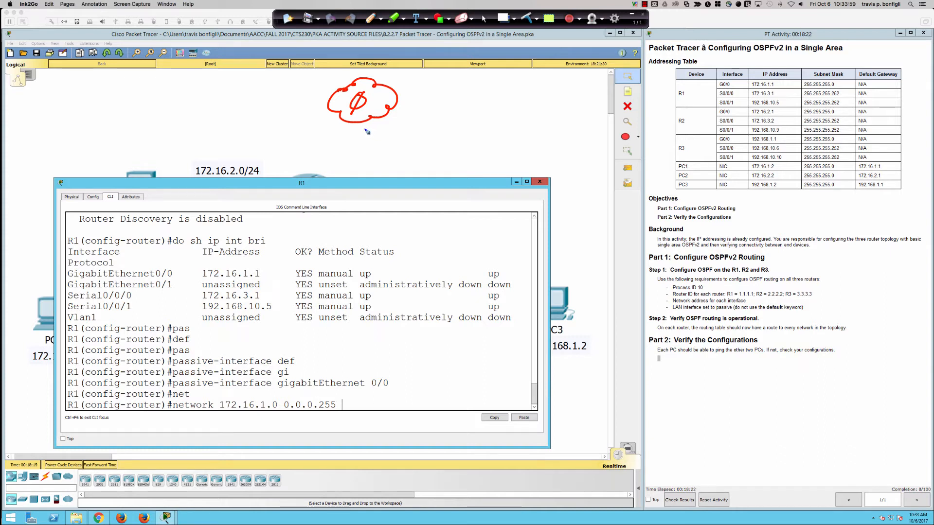
pyautogui.moveTo(416, 84)
pyautogui.mouseDown()
pyautogui.moveTo(397, 105)
pyautogui.moveTo(427, 108)
pyautogui.moveTo(440, 92)
pyautogui.moveTo(410, 82)
pyautogui.mouseUp()
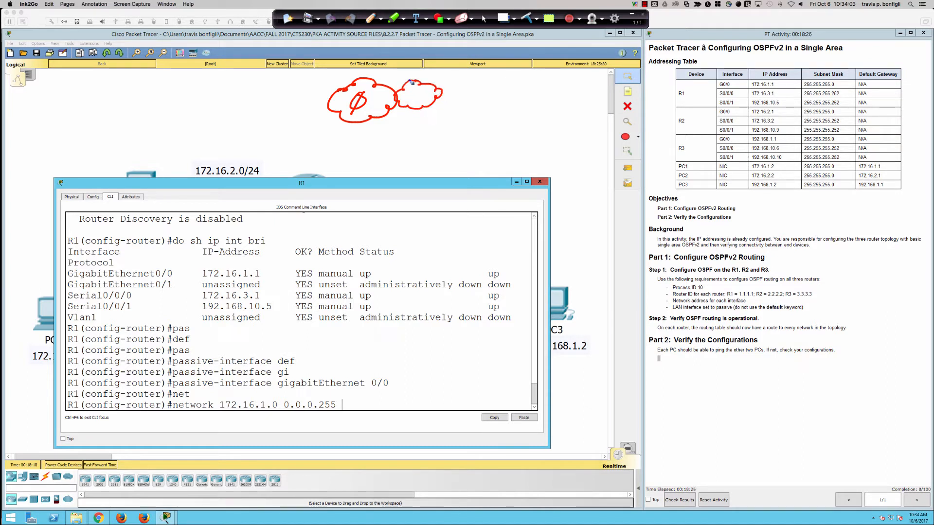
pyautogui.moveTo(348, 117)
pyautogui.mouseDown()
pyautogui.moveTo(339, 122)
pyautogui.moveTo(350, 146)
pyautogui.moveTo(377, 129)
pyautogui.moveTo(355, 117)
pyautogui.moveTo(350, 135)
pyautogui.moveTo(358, 127)
pyautogui.moveTo(360, 138)
pyautogui.mouseUp()
pyautogui.moveTo(417, 90); pyautogui.dragTo(415, 101)
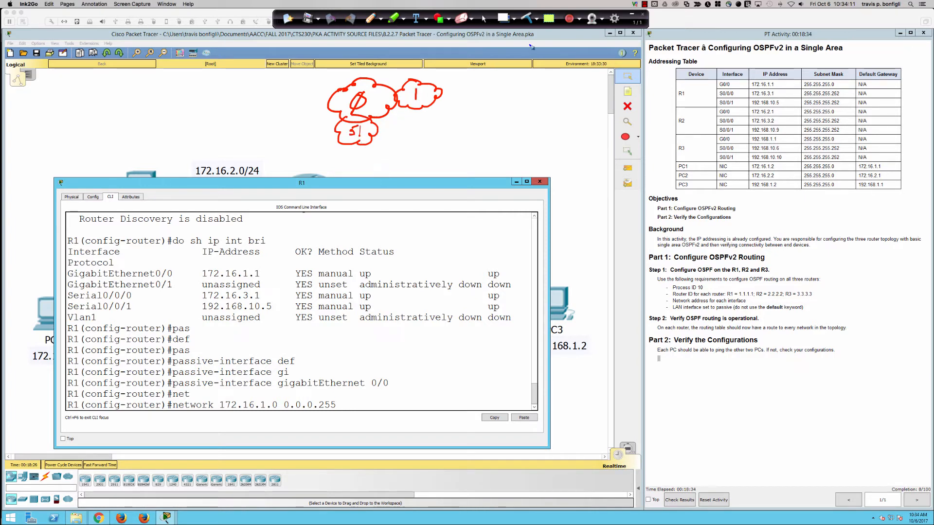
pyautogui.click(526, 20)
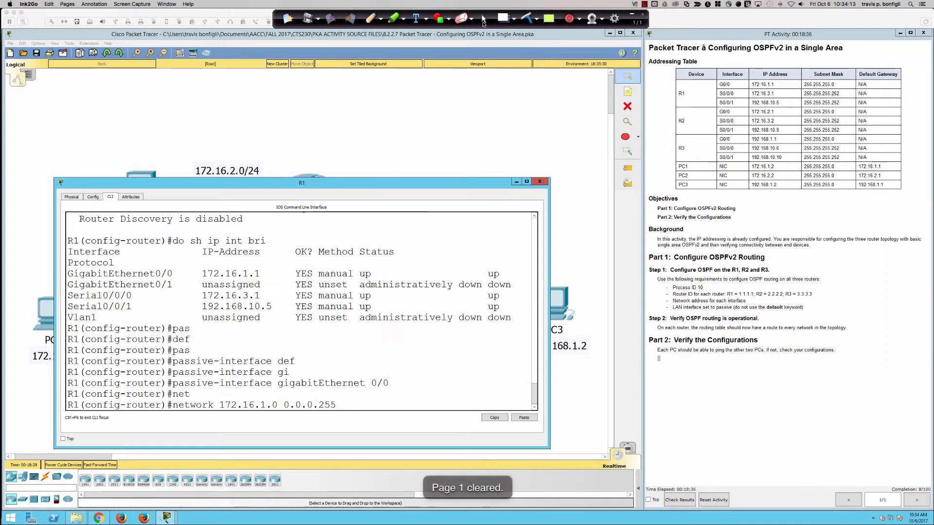
pyautogui.click(483, 19)
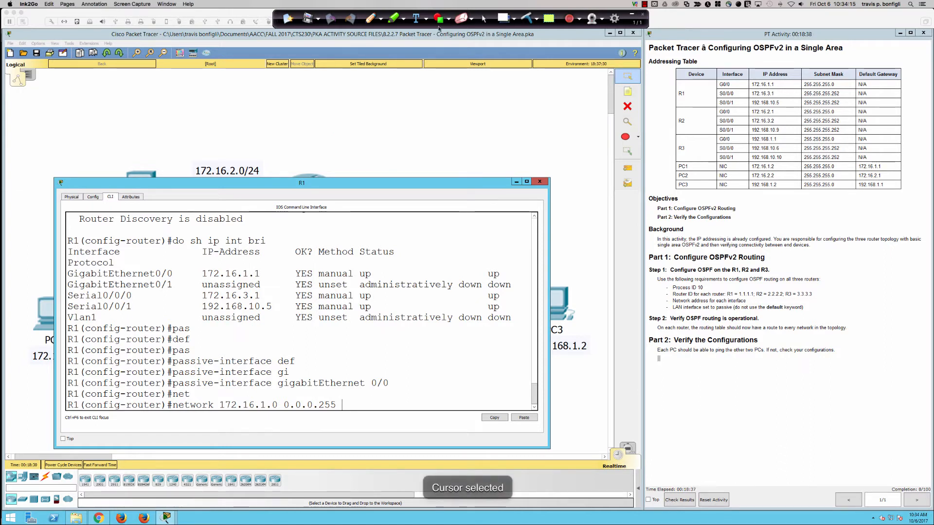
# Step: Sketch an area 51 cloud containing four linked routers and an adjoining area 99 cloud with the pen
pyautogui.click(369, 18)
pyautogui.moveTo(342, 90)
pyautogui.mouseDown()
pyautogui.moveTo(325, 95)
pyautogui.moveTo(404, 122)
pyautogui.moveTo(384, 78)
pyautogui.moveTo(338, 88)
pyautogui.moveTo(355, 118)
pyautogui.moveTo(368, 98)
pyautogui.moveTo(374, 116)
pyautogui.mouseUp()
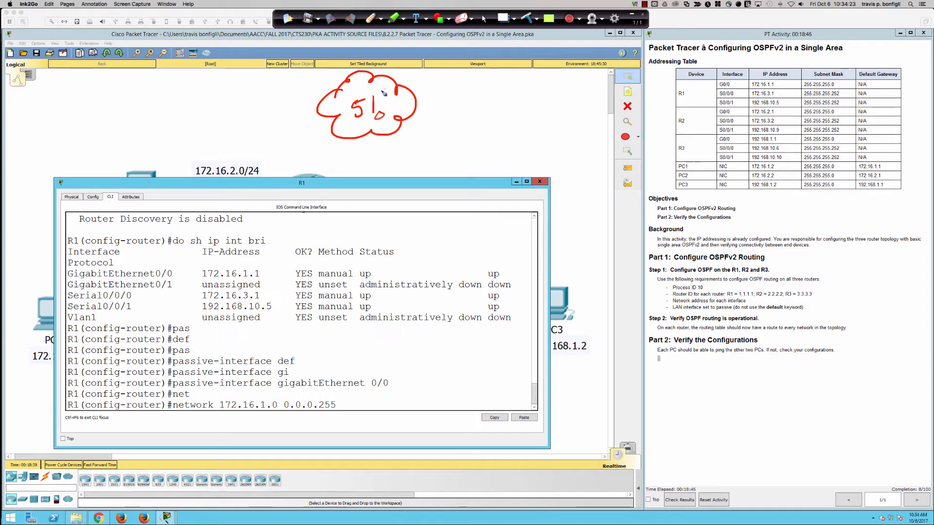
pyautogui.moveTo(384, 93); pyautogui.dragTo(383, 118)
pyautogui.moveTo(377, 89)
pyautogui.mouseDown()
pyautogui.moveTo(346, 90)
pyautogui.moveTo(344, 125)
pyautogui.moveTo(413, 116)
pyautogui.moveTo(420, 96)
pyautogui.moveTo(412, 108)
pyautogui.moveTo(457, 119)
pyautogui.moveTo(465, 98)
pyautogui.moveTo(438, 88)
pyautogui.moveTo(436, 119)
pyautogui.moveTo(443, 104)
pyautogui.moveTo(447, 119)
pyautogui.mouseUp()
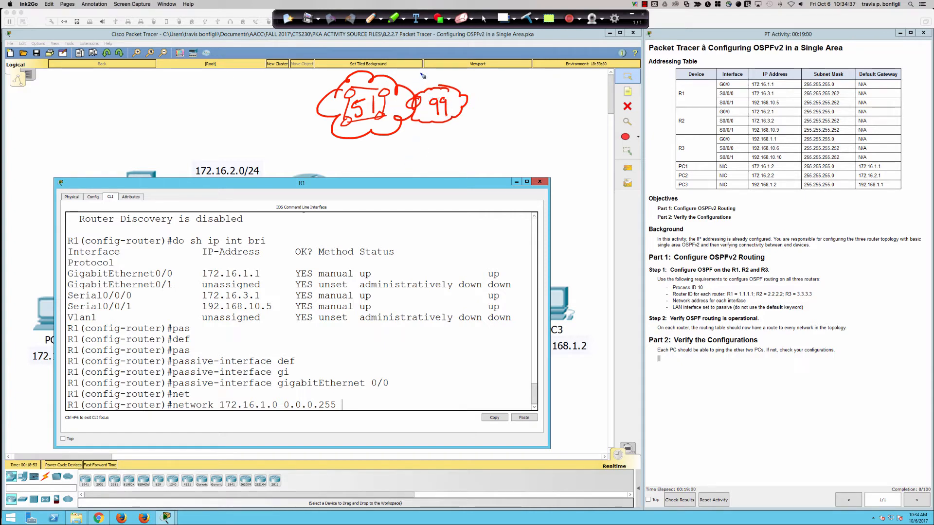
# Step: Mark the boundary between areas 51 and 99 with a 0, draw arrows in both directions across it, and clear the page
pyautogui.moveTo(418, 72); pyautogui.dragTo(414, 97)
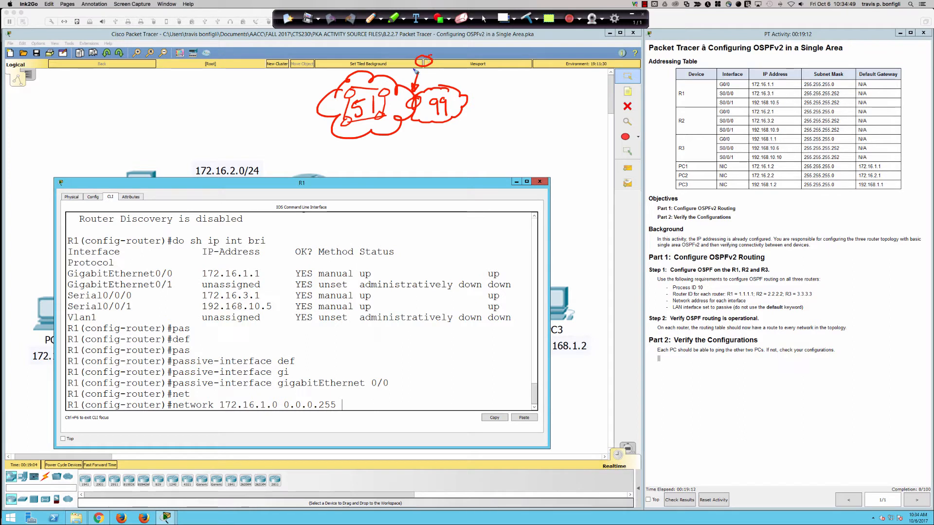
pyautogui.moveTo(428, 57); pyautogui.dragTo(416, 72)
pyautogui.moveTo(434, 112)
pyautogui.mouseDown()
pyautogui.moveTo(421, 128)
pyautogui.moveTo(388, 129)
pyautogui.mouseUp()
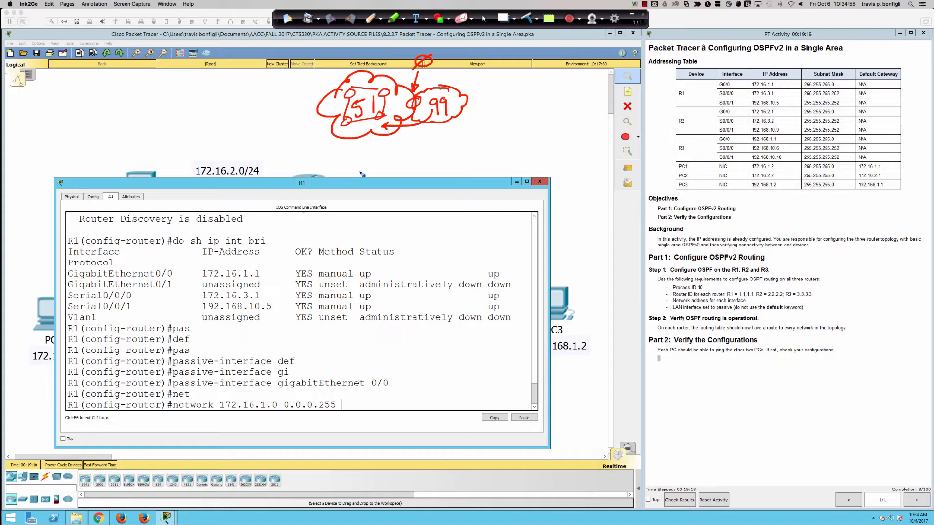
pyautogui.moveTo(396, 94)
pyautogui.mouseDown()
pyautogui.moveTo(446, 88)
pyautogui.moveTo(434, 82)
pyautogui.mouseUp()
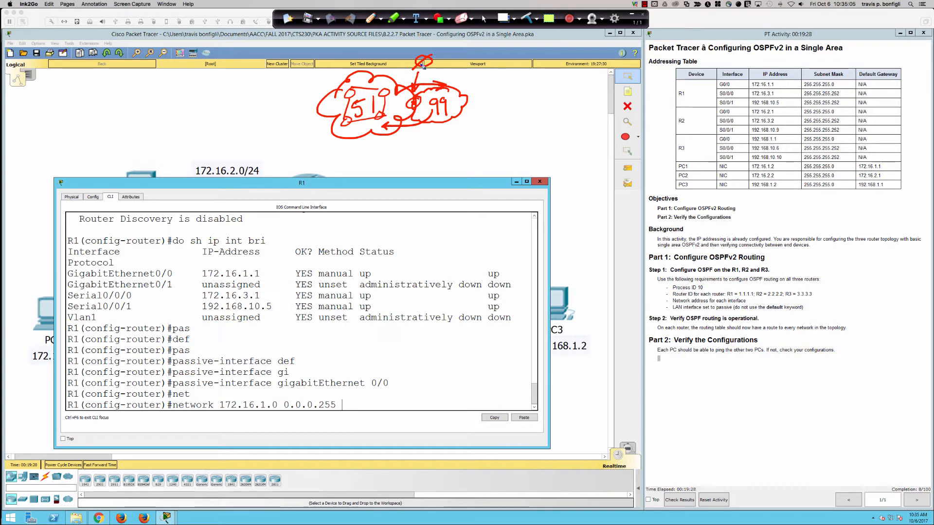
pyautogui.click(531, 19)
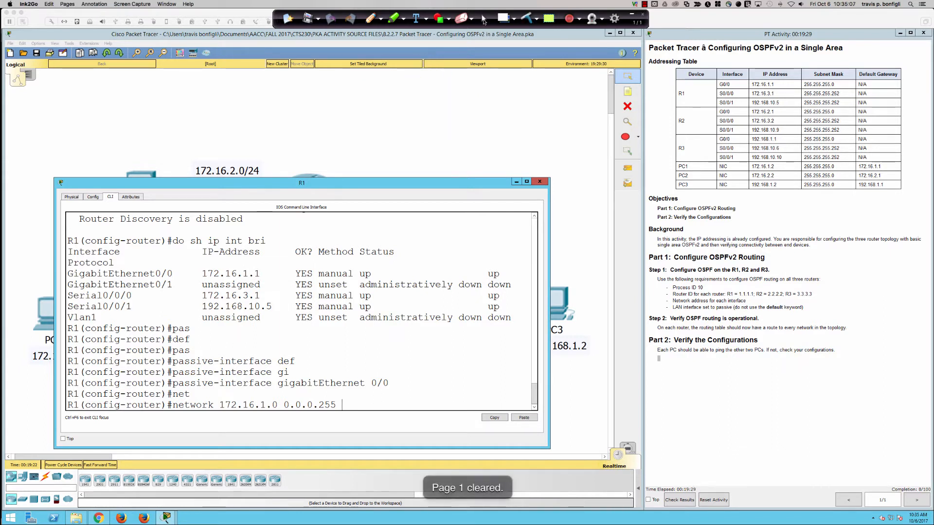
pyautogui.click(484, 20)
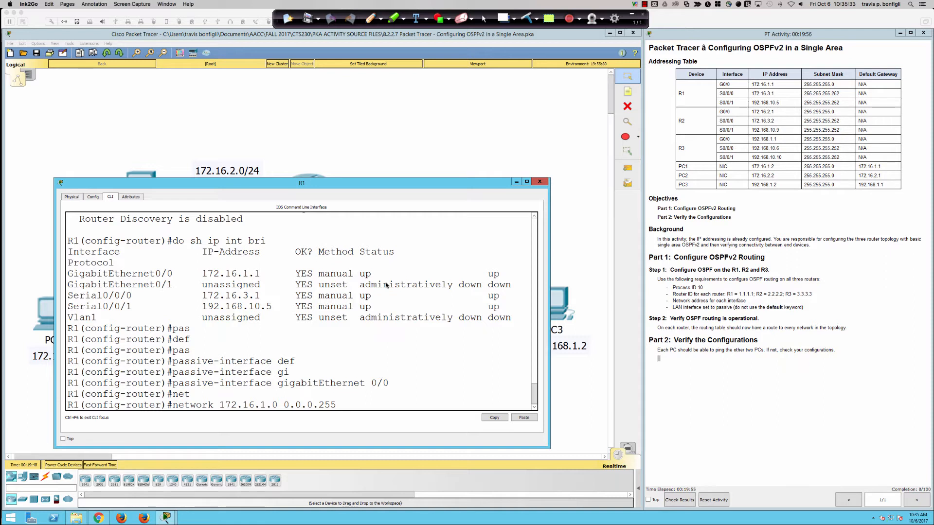
pyautogui.press('super+e')
pyautogui.click(483, 19)
pyautogui.click(526, 19)
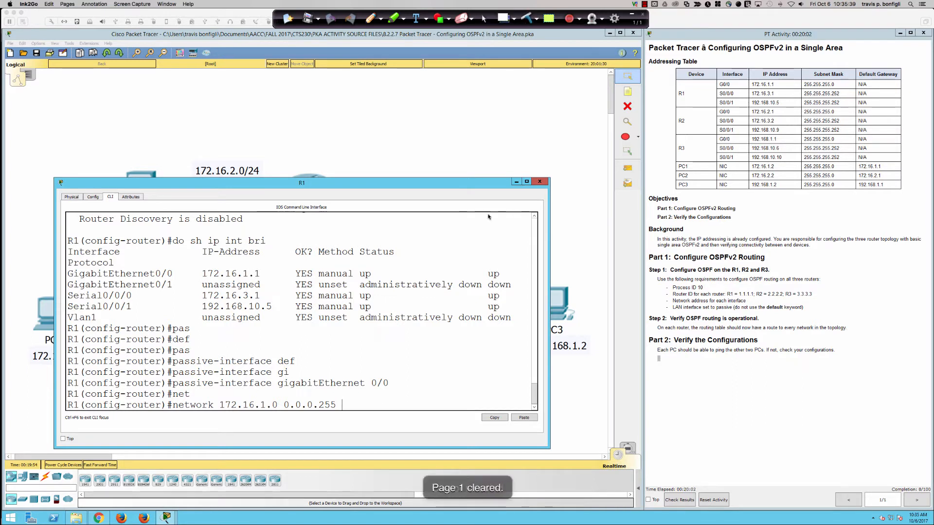
# Step: Switch back to R1's command line and complete the network 172.16.1.0 0.0.0.255 statement with area 0
pyautogui.click(469, 280)
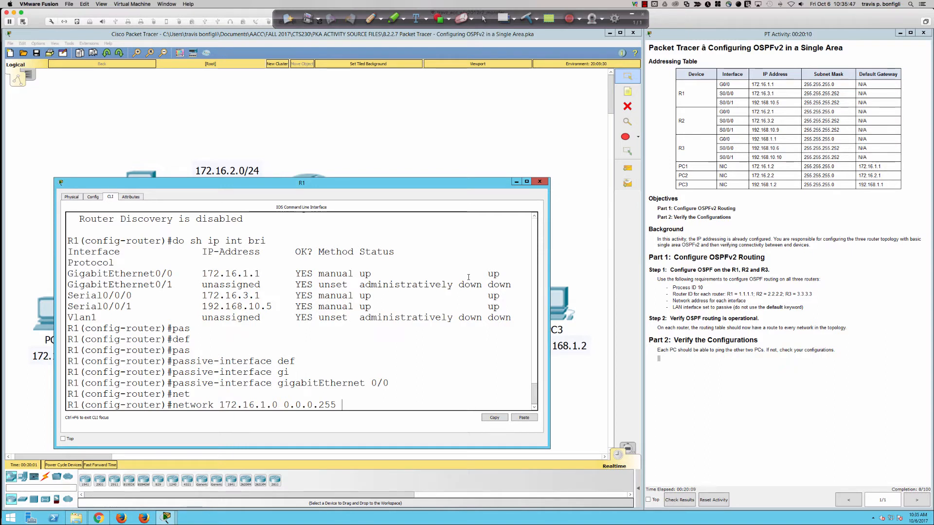
pyautogui.doubleClick(470, 184)
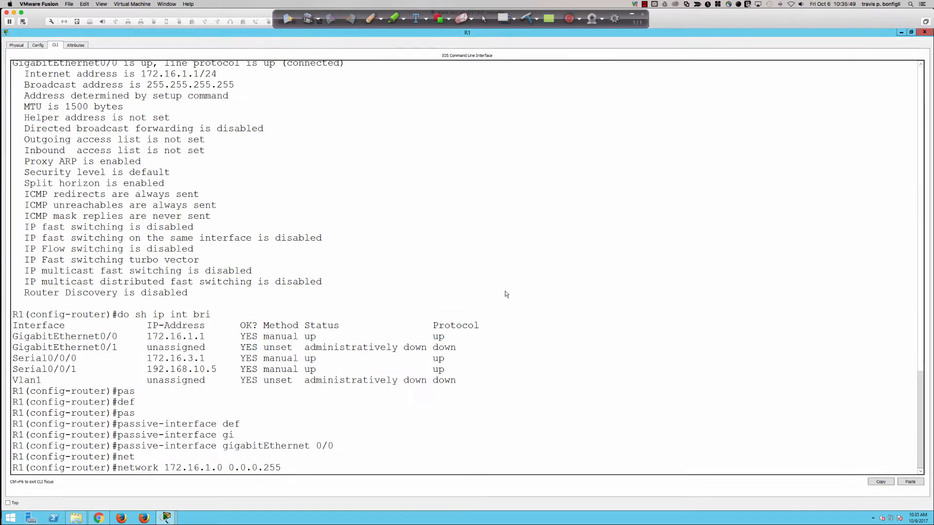
pyautogui.doubleClick(206, 34)
pyautogui.moveTo(320, 186); pyautogui.dragTo(413, 205)
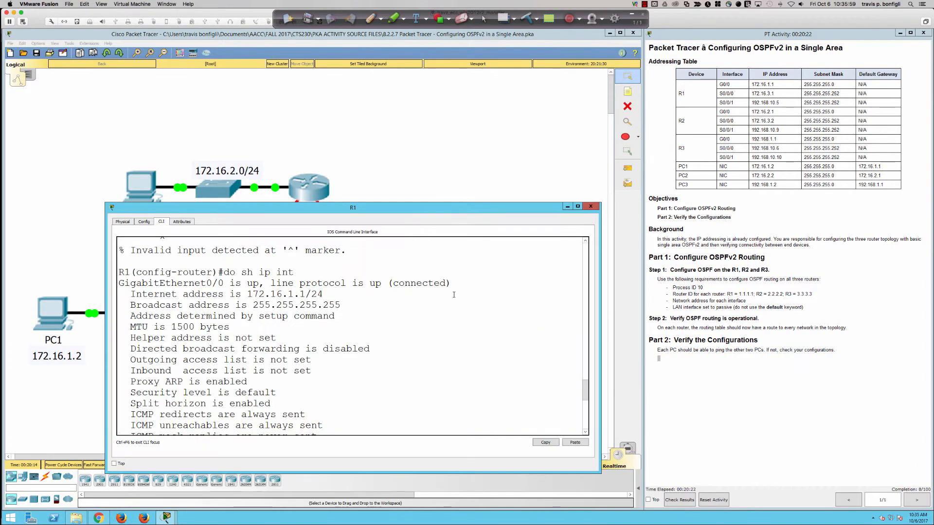
pyautogui.scroll(-8, 479, 321)
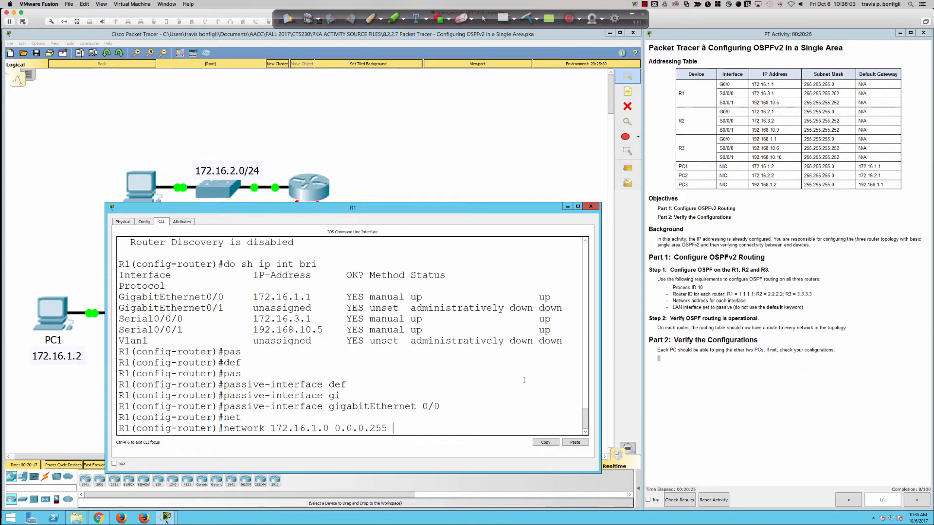
pyautogui.write('area 0')
pyautogui.press('Return')
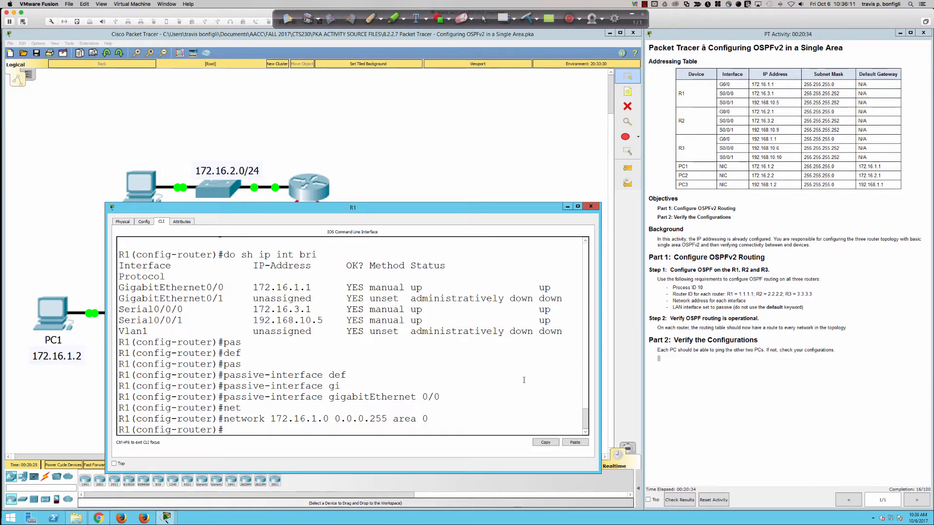
# Step: Add the network statement 172.16.3.0 0.0.0.3 area 0 to R1's OSPF process
pyautogui.write('net')
pyautogui.press('Tab')
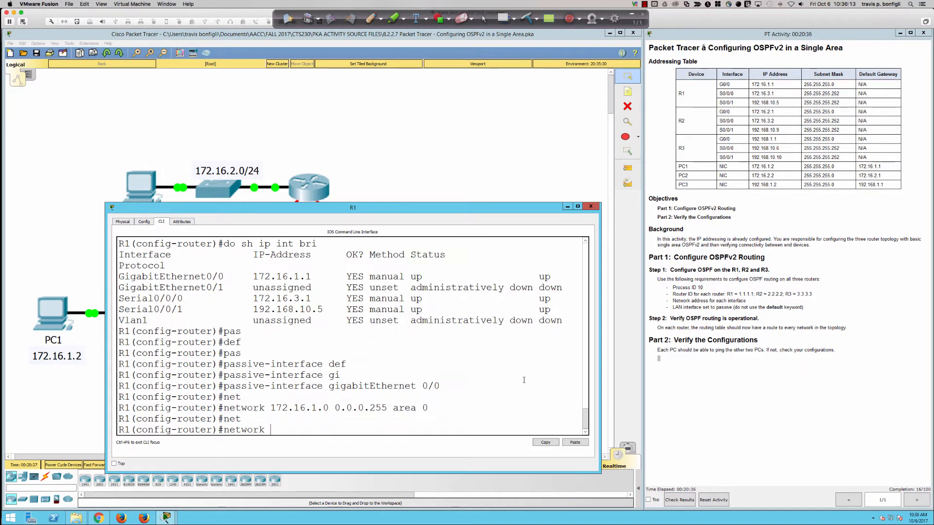
pyautogui.write('172')
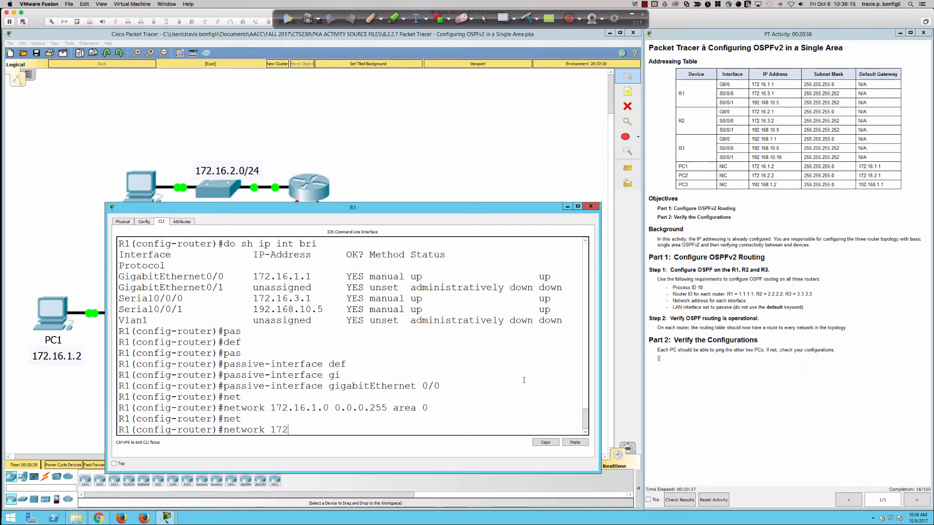
pyautogui.write('.16.3.0 0.0.0.3 area')
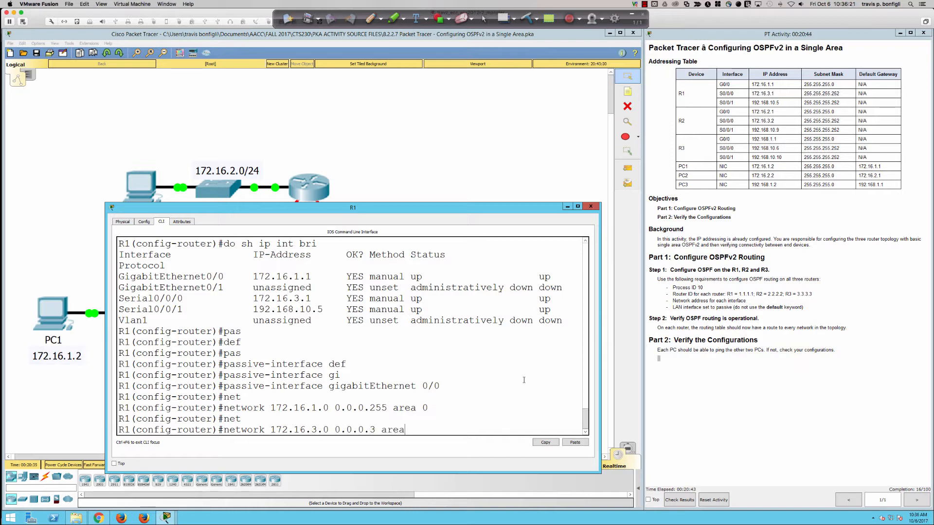
pyautogui.write(' 0')
pyautogui.press('Return')
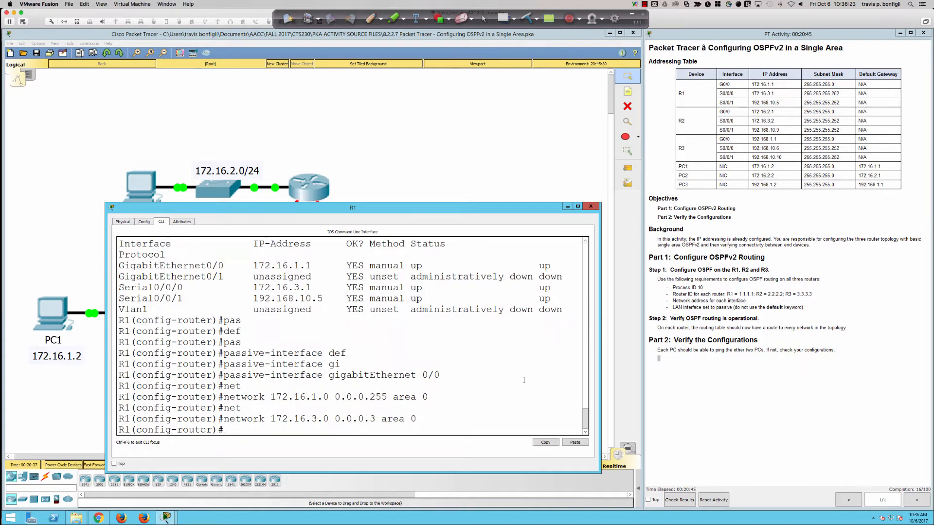
# Step: Add the network statement 192.168.10.4 0.0.0.3 area 0 to R1's OSPF process
pyautogui.write('net')
pyautogui.press('Tab')
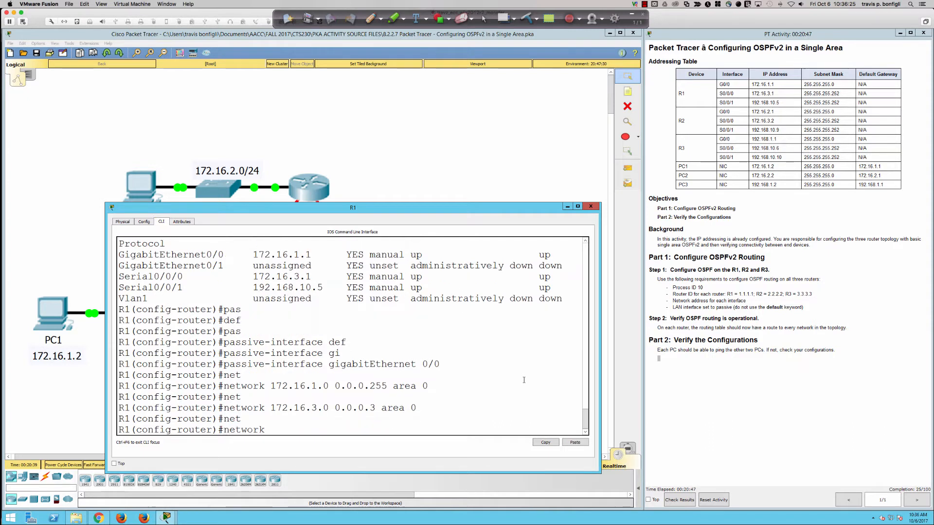
pyautogui.write('192.168.10.4 0.0.')
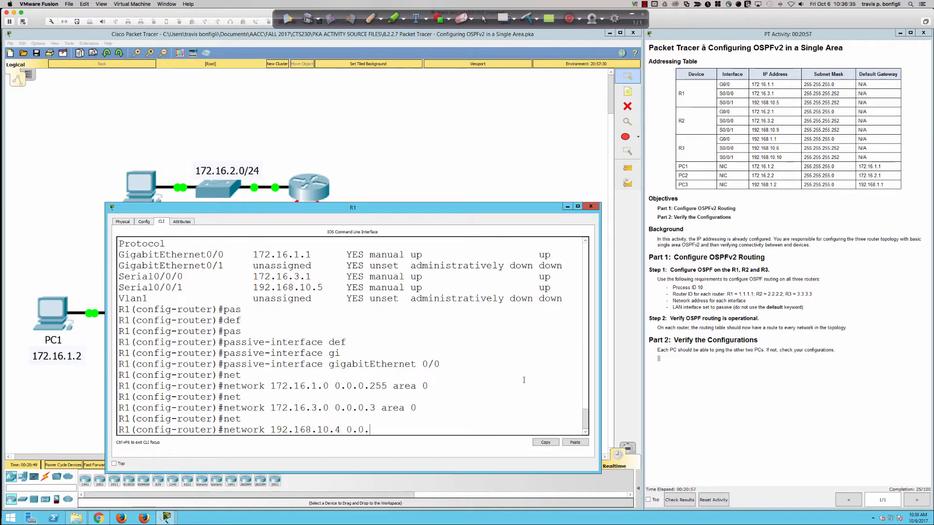
pyautogui.write('0.3 area 0')
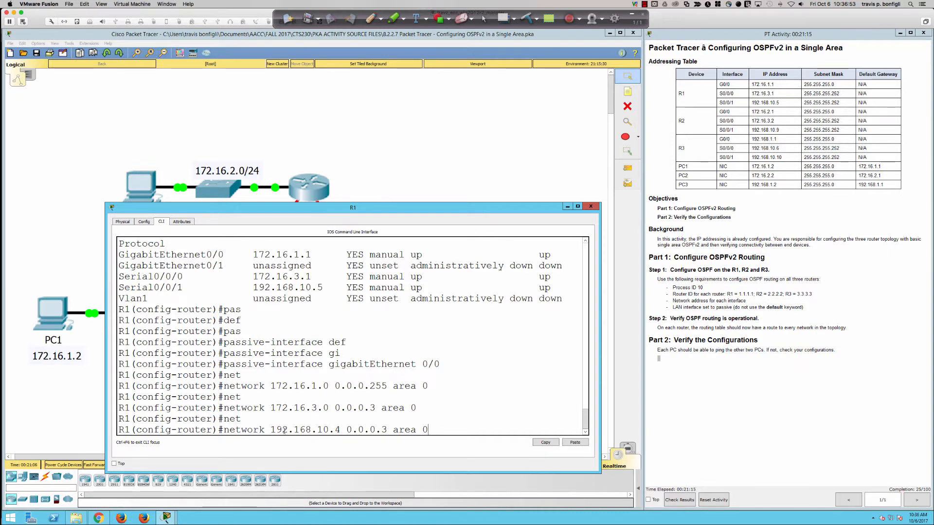
pyautogui.moveTo(271, 429); pyautogui.dragTo(387, 430)
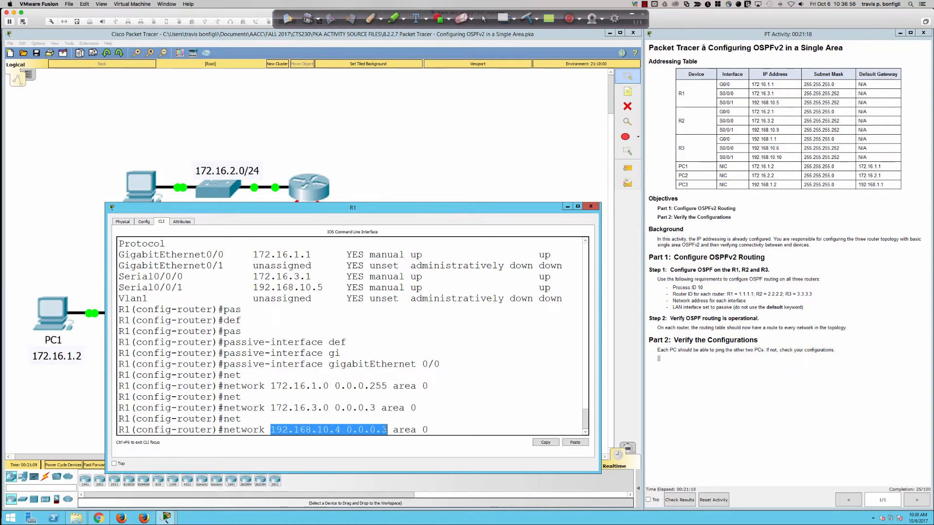
pyautogui.click(447, 431)
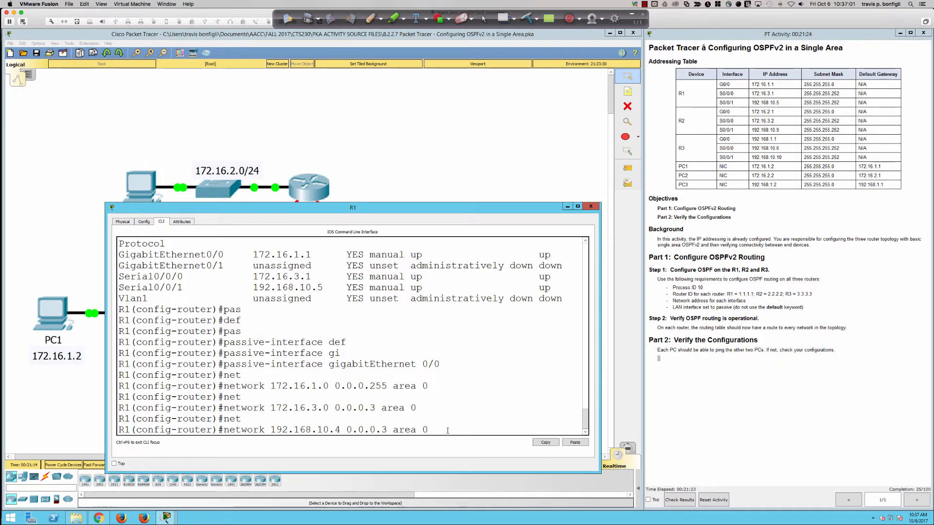
pyautogui.press('Return')
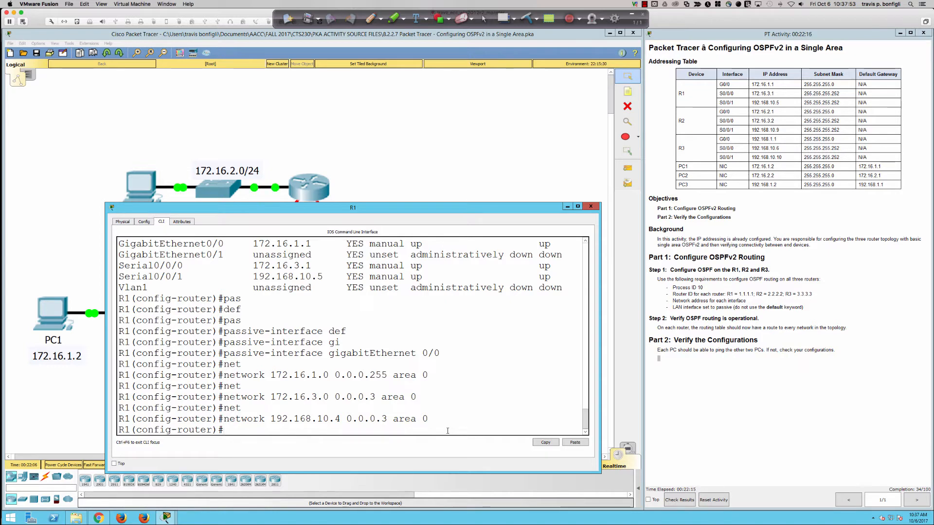
# Step: End configuration mode on R1 and return to the privileged EXEC prompt
pyautogui.write('end')
pyautogui.press('Return')
pyautogui.press('Return')
pyautogui.press('Return')
pyautogui.press('Return')
pyautogui.press('Return')
pyautogui.press('Return')
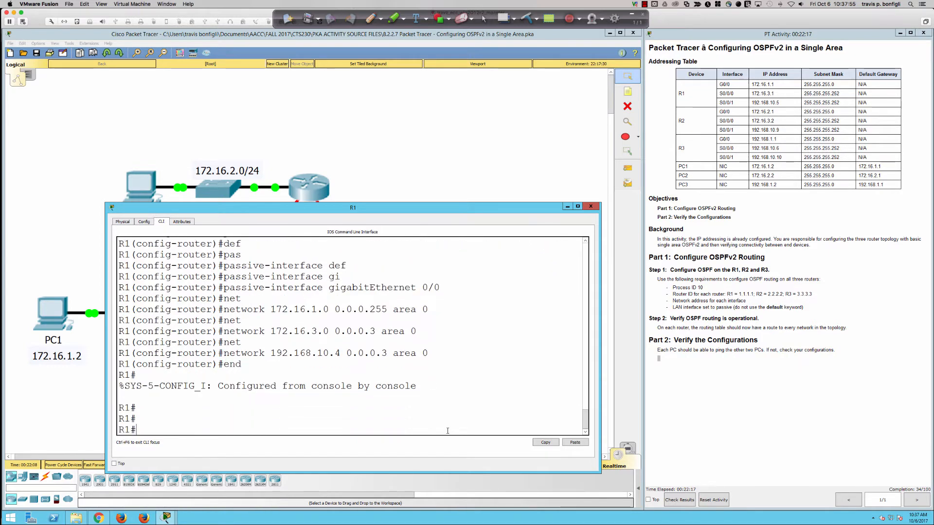
# Step: Display R1's routing protocol settings with the sh ip protocols command
pyautogui.write('sh ')
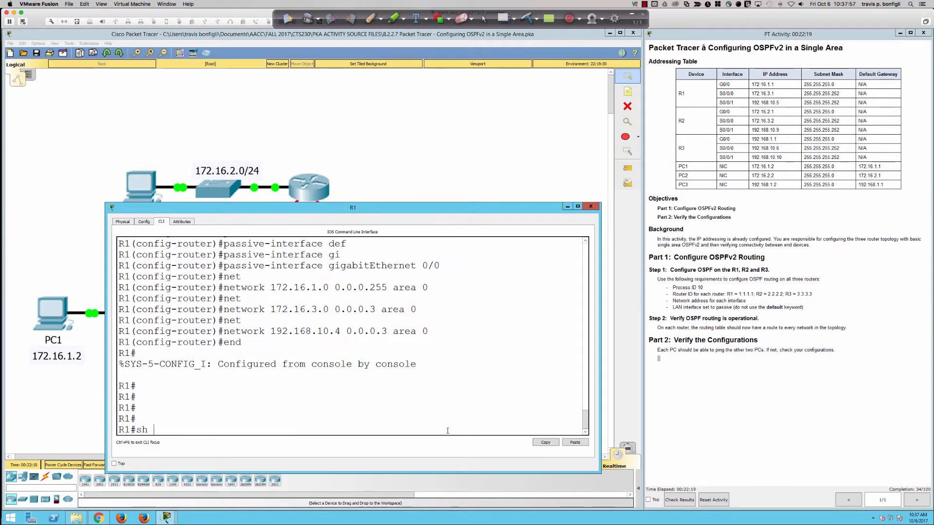
pyautogui.write('ip protocols')
pyautogui.press('Return')
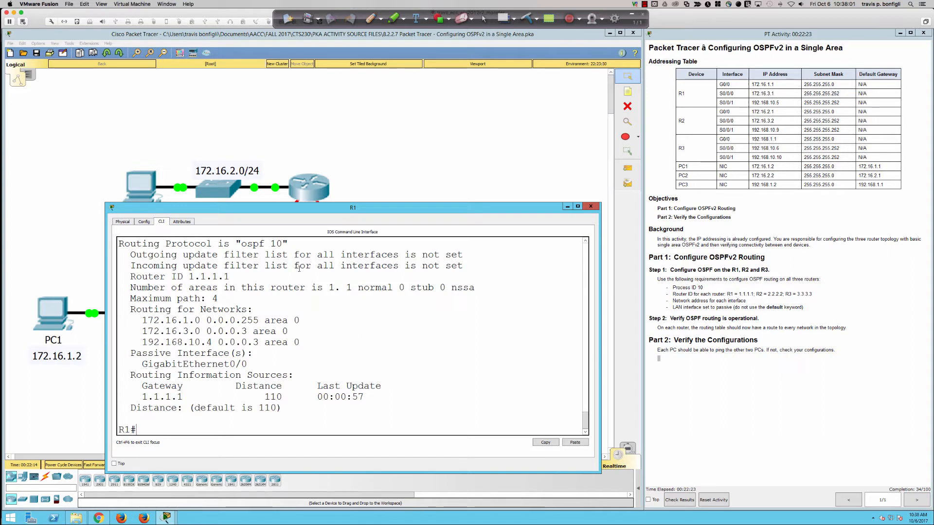
# Step: Examine the process ID, routed networks, passive interface, gateway and administrative distance in the routing protocol output
pyautogui.moveTo(241, 243); pyautogui.dragTo(290, 245)
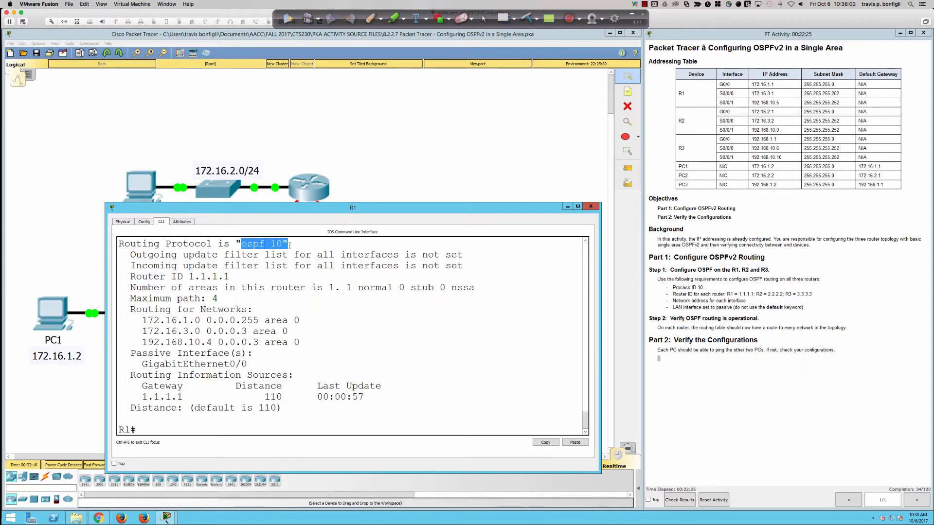
pyautogui.moveTo(136, 310); pyautogui.dragTo(310, 346)
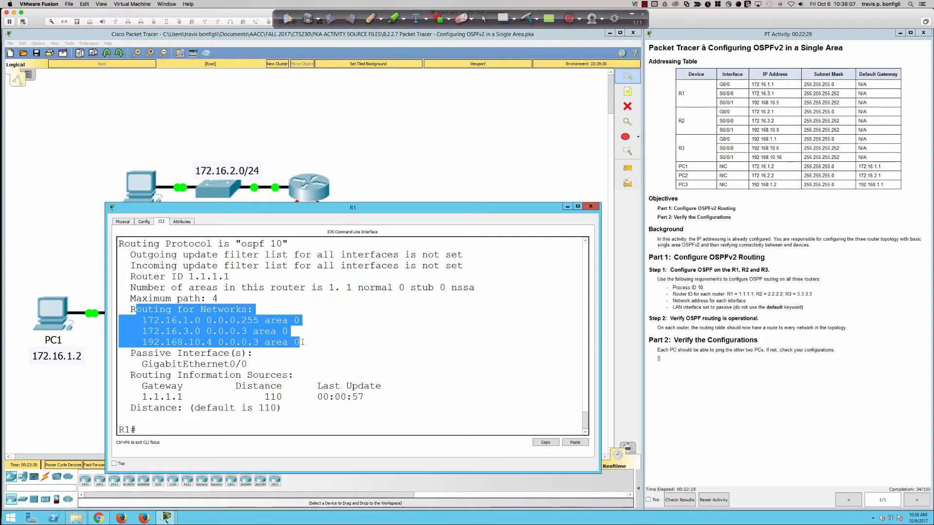
pyautogui.click(125, 311)
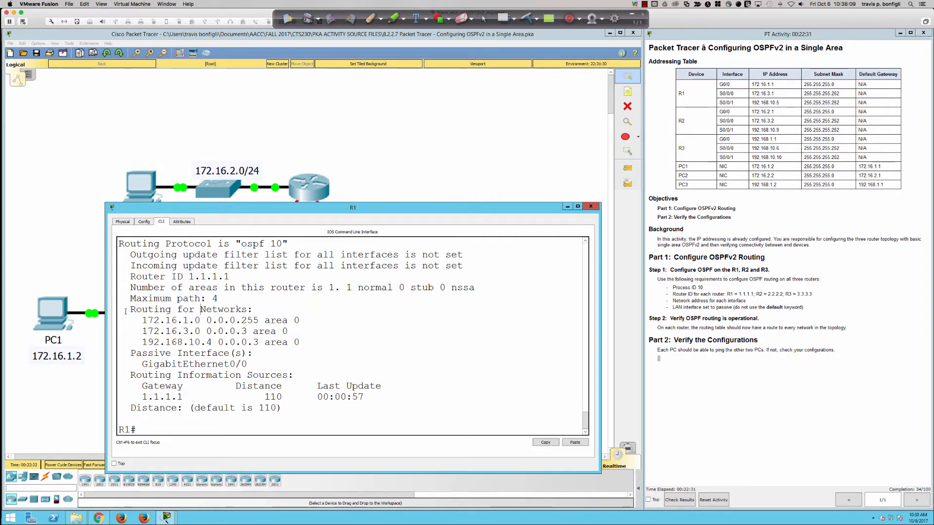
pyautogui.moveTo(131, 310); pyautogui.dragTo(258, 310)
pyautogui.moveTo(141, 320); pyautogui.dragTo(328, 344)
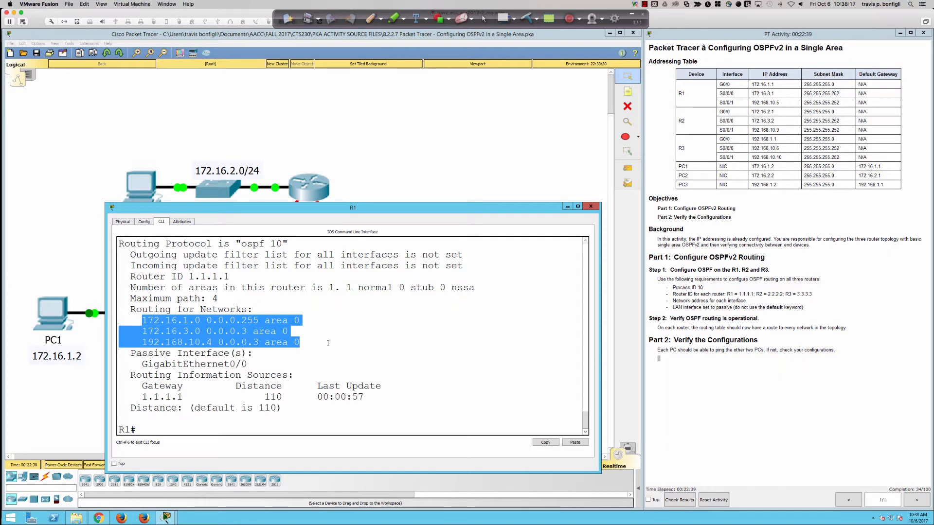
pyautogui.moveTo(249, 365); pyautogui.dragTo(138, 366)
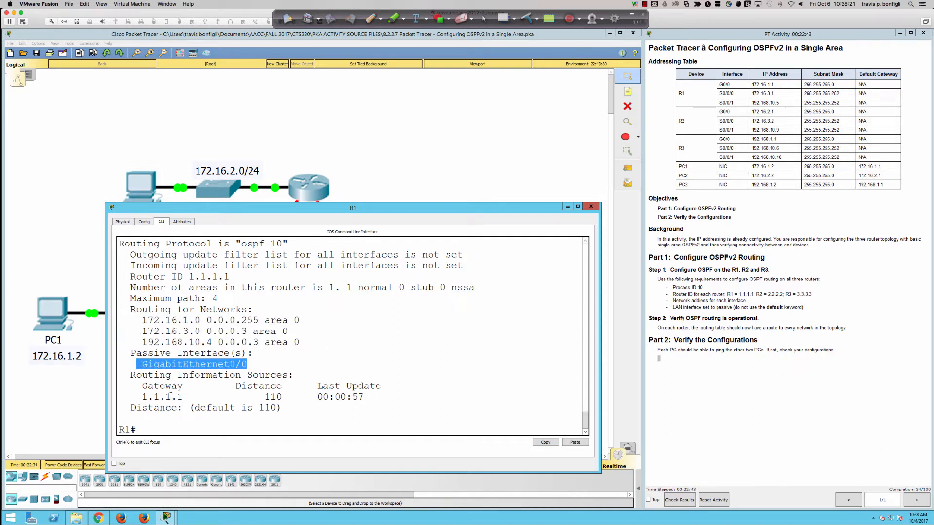
pyautogui.moveTo(183, 397); pyautogui.dragTo(142, 397)
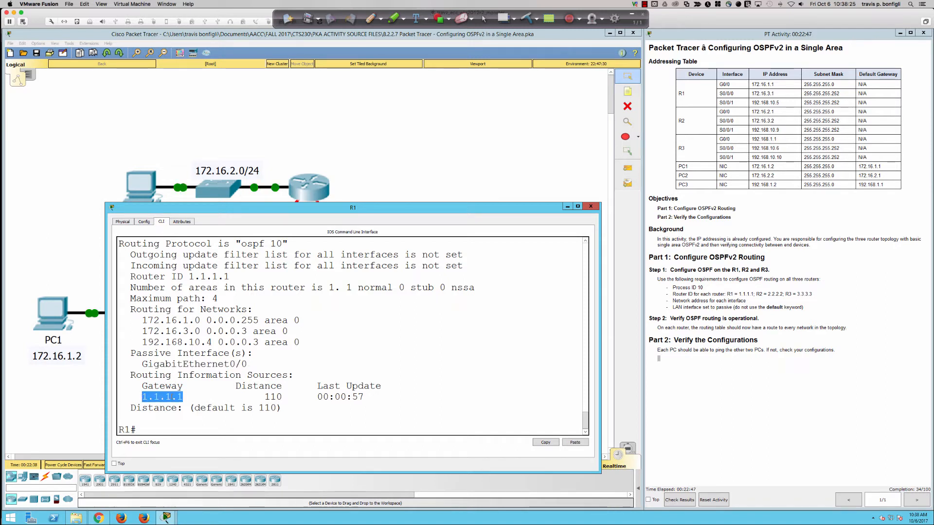
pyautogui.moveTo(260, 397); pyautogui.dragTo(282, 397)
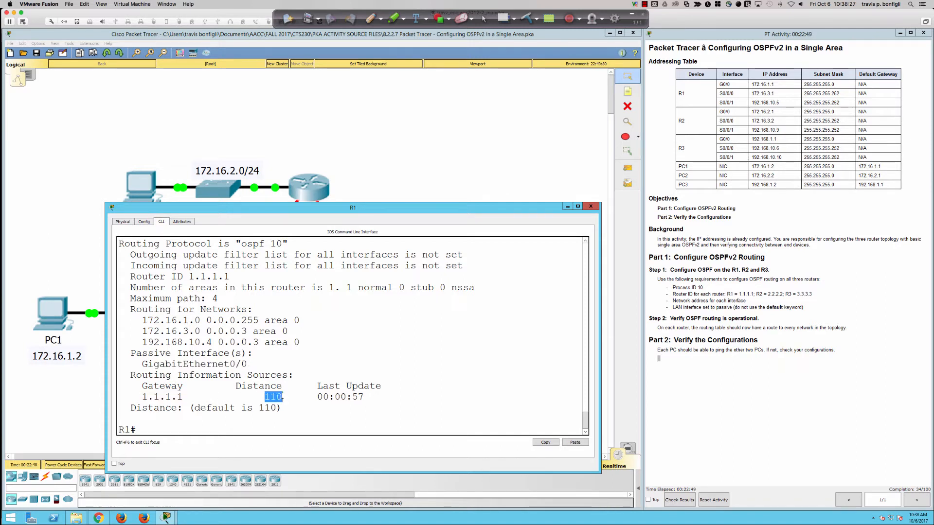
pyautogui.moveTo(184, 397); pyautogui.dragTo(136, 398)
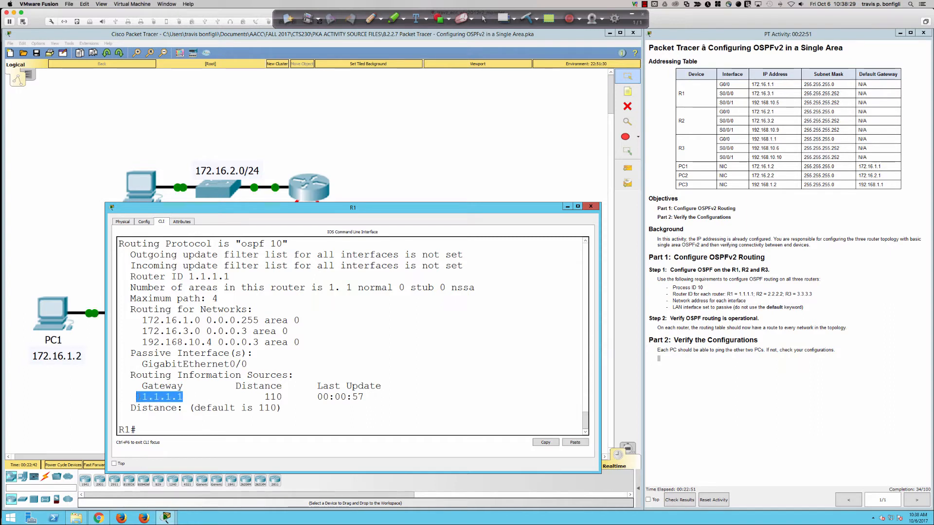
pyautogui.click(431, 371)
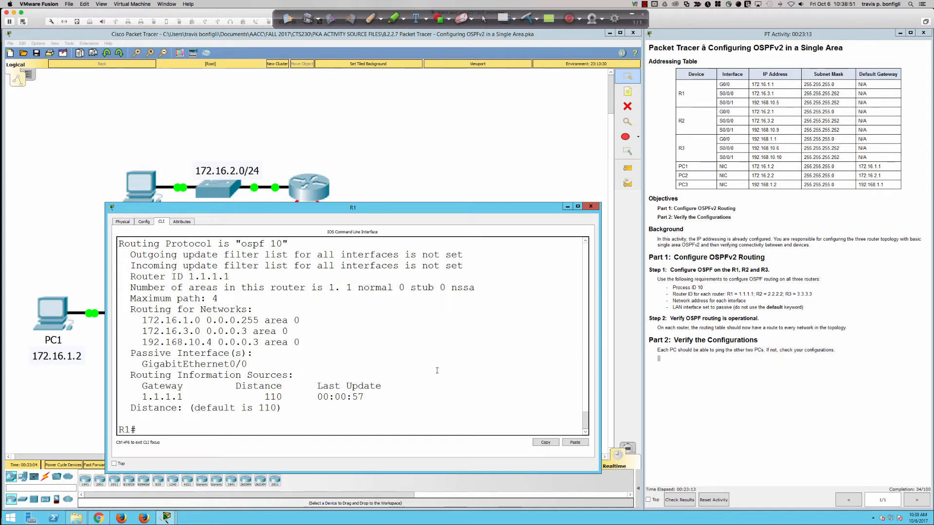
# Step: Display R1's link-state database with the sh ip ospf database command
pyautogui.write('sh pip ospf data')
pyautogui.press('Tab')
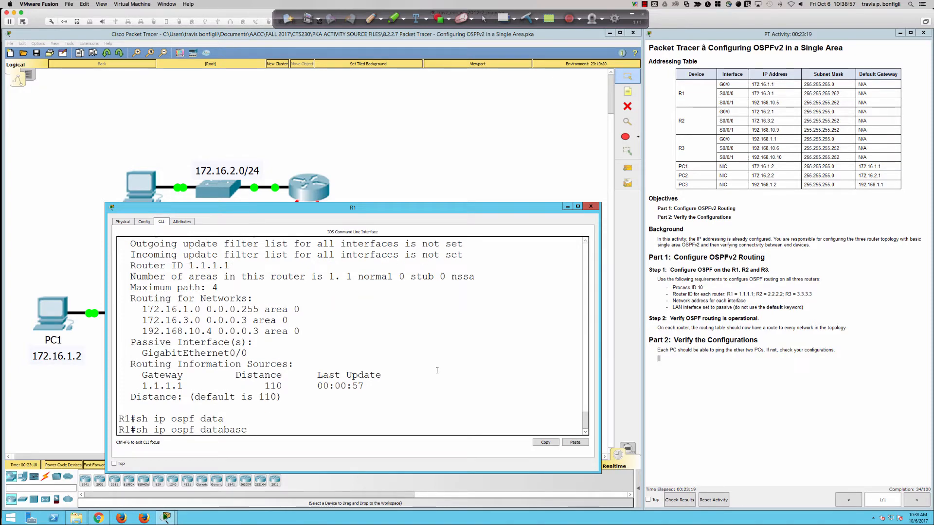
pyautogui.press('Return')
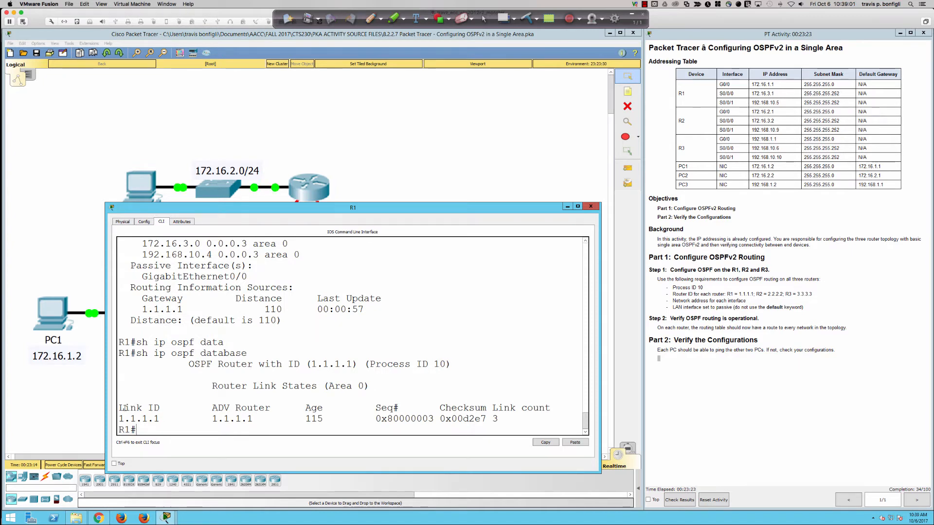
# Step: Examine the link ID, area heading and link count in the OSPF database, and compare the count with the advertised networks
pyautogui.moveTo(120, 409)
pyautogui.mouseDown()
pyautogui.moveTo(161, 411)
pyautogui.moveTo(161, 421)
pyautogui.moveTo(119, 419)
pyautogui.mouseUp()
pyautogui.click(161, 421)
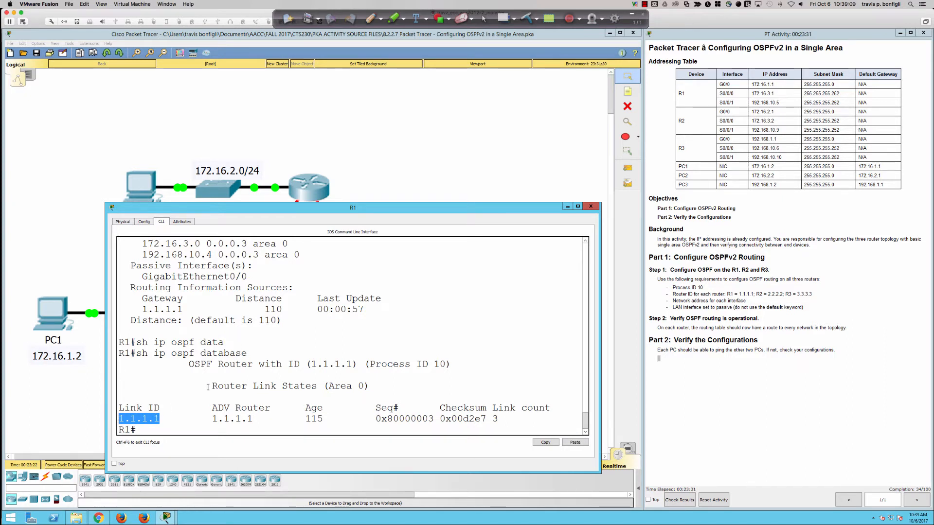
pyautogui.moveTo(212, 386); pyautogui.dragTo(372, 384)
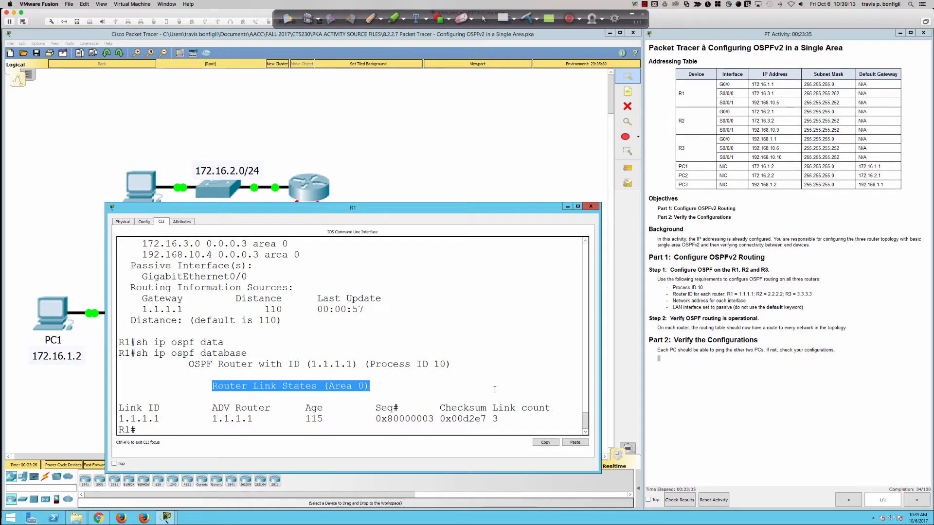
pyautogui.click(495, 418)
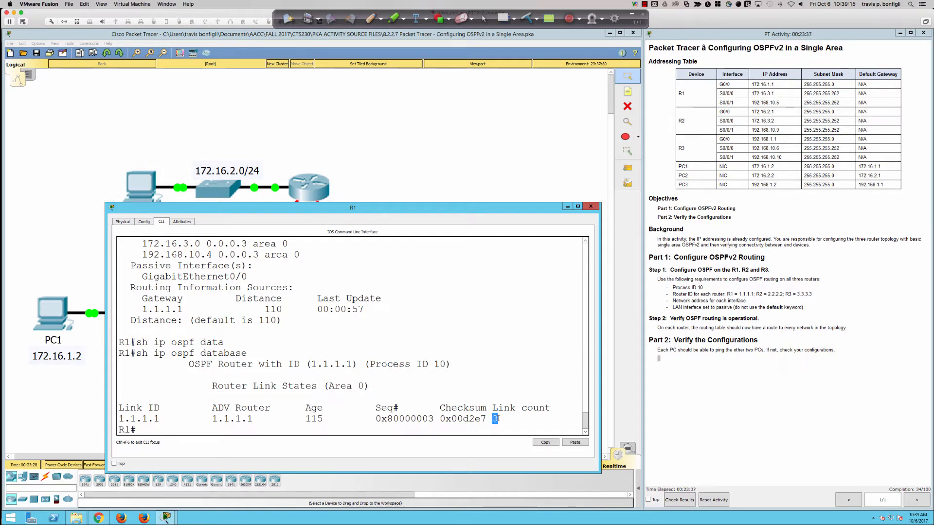
pyautogui.scroll(1, 331, 320)
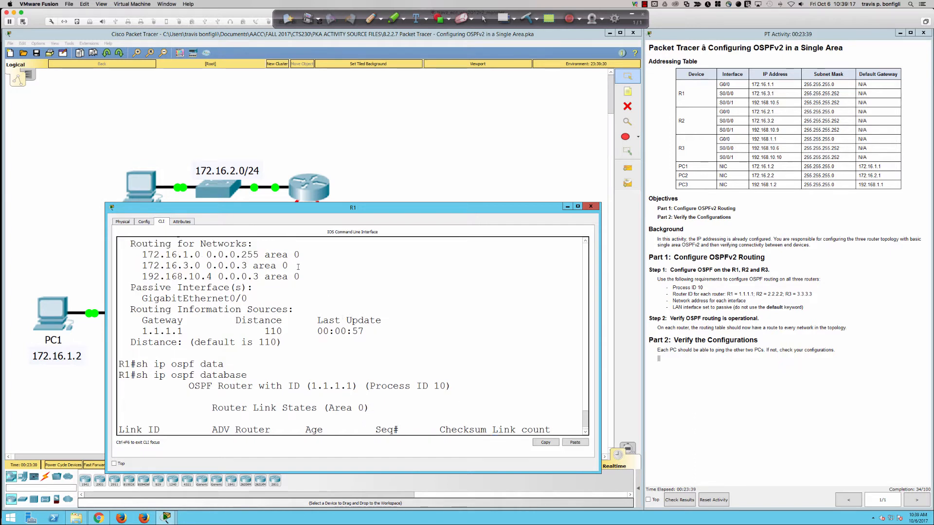
pyautogui.moveTo(299, 276); pyautogui.dragTo(141, 254)
pyautogui.doubleClick(151, 255)
pyautogui.tripleClick(151, 254)
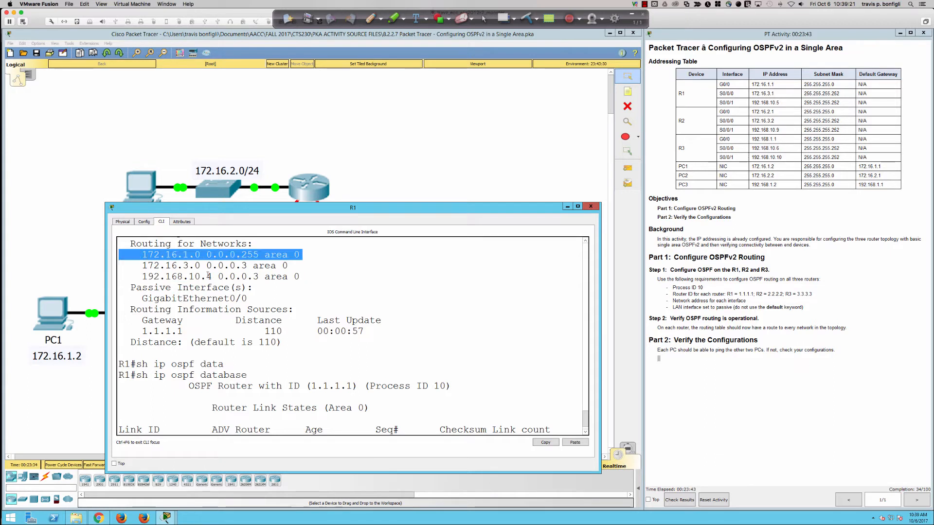
pyautogui.scroll(-1, 465, 343)
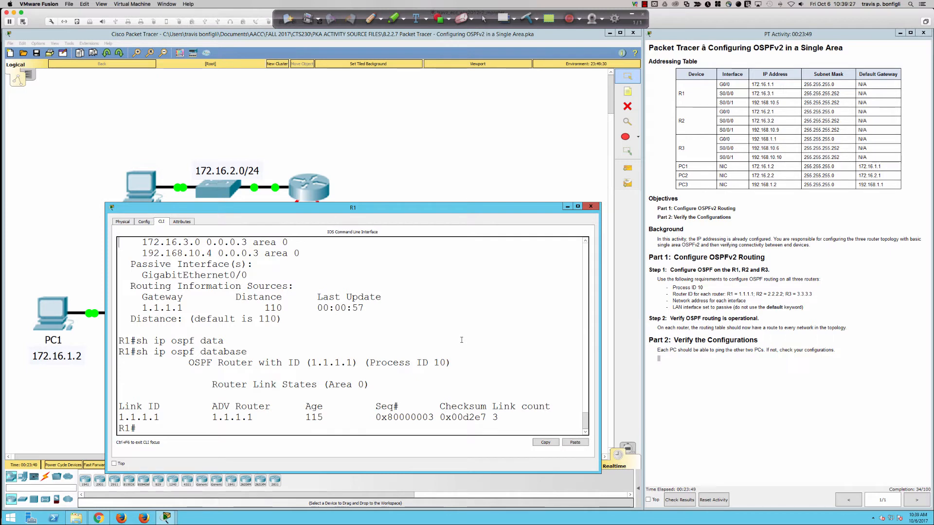
# Step: Sketch router R1 as a labelled circle with three links over the command line window using the pen
pyautogui.click(371, 19)
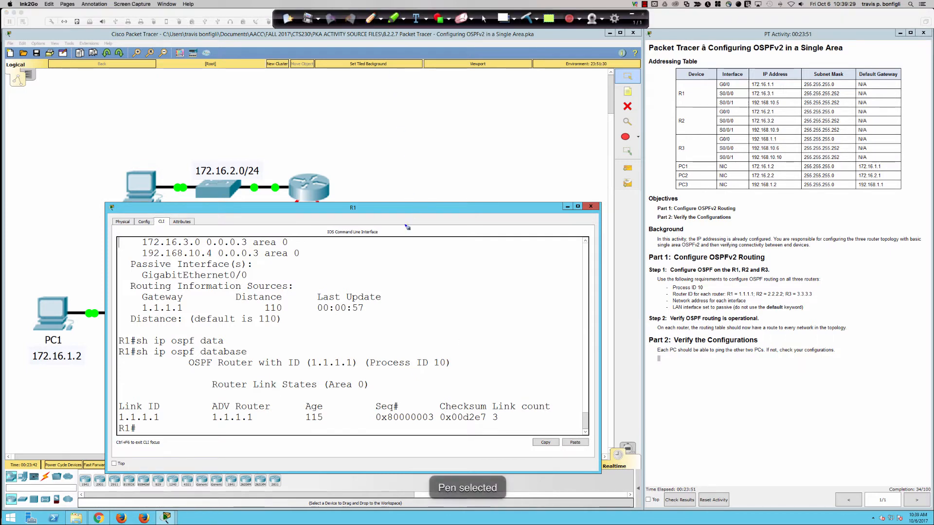
pyautogui.moveTo(447, 256)
pyautogui.mouseDown()
pyautogui.moveTo(435, 288)
pyautogui.moveTo(444, 258)
pyautogui.moveTo(440, 279)
pyautogui.moveTo(460, 282)
pyautogui.moveTo(444, 254)
pyautogui.moveTo(465, 223)
pyautogui.mouseUp()
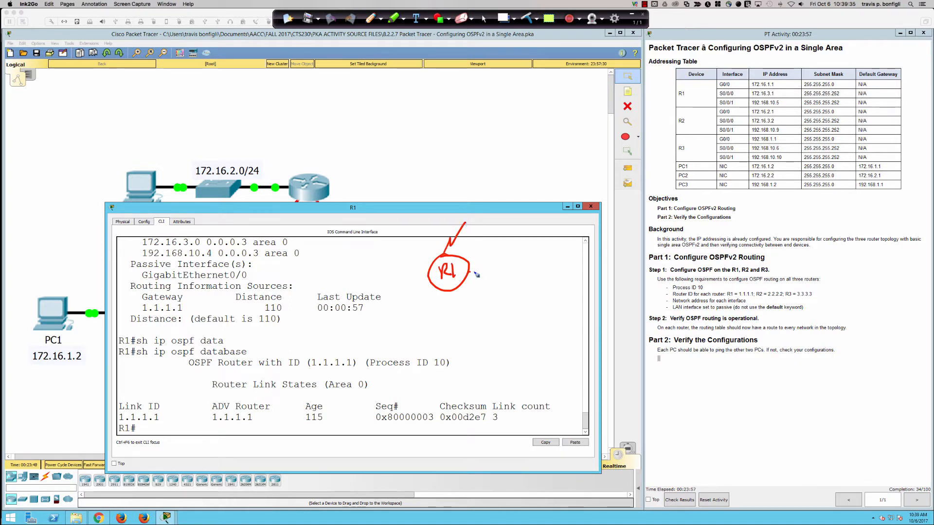
pyautogui.moveTo(474, 273); pyautogui.dragTo(538, 277)
pyautogui.moveTo(383, 274); pyautogui.dragTo(432, 278)
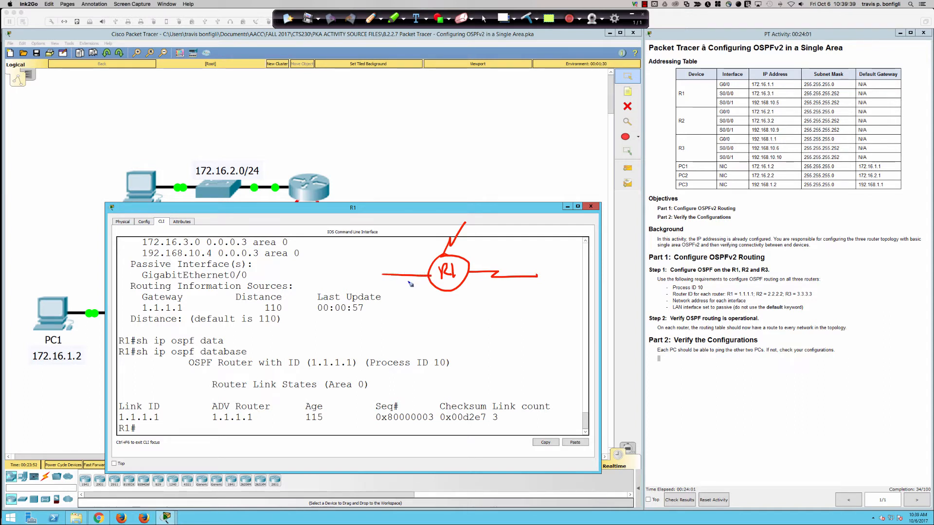
# Step: Number the sketched links 1 to 3, draw arrows to the Checksum and Link count columns, and clear the page
pyautogui.moveTo(418, 265)
pyautogui.mouseDown()
pyautogui.moveTo(446, 252)
pyautogui.moveTo(472, 269)
pyautogui.moveTo(514, 361)
pyautogui.moveTo(502, 396)
pyautogui.moveTo(498, 388)
pyautogui.moveTo(512, 387)
pyautogui.moveTo(465, 402)
pyautogui.moveTo(470, 395)
pyautogui.mouseUp()
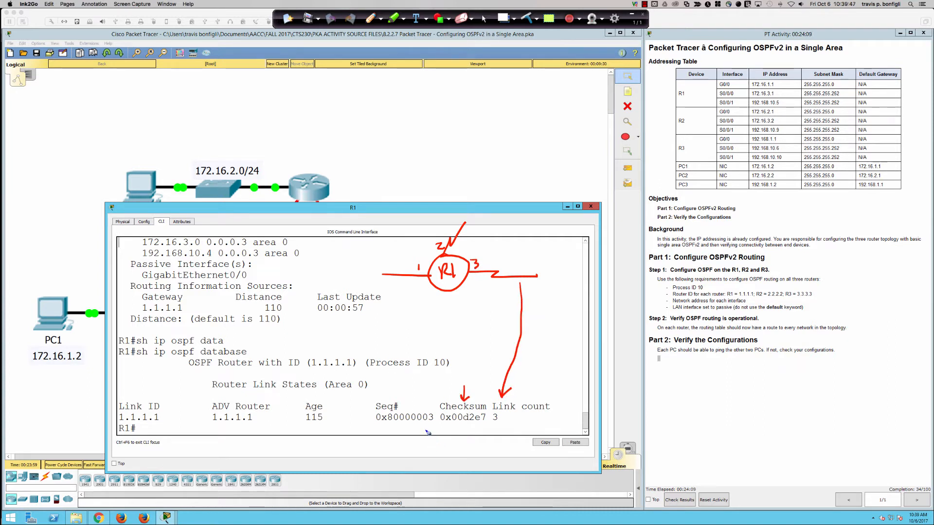
pyautogui.moveTo(426, 426)
pyautogui.mouseDown()
pyautogui.moveTo(436, 427)
pyautogui.moveTo(426, 427)
pyautogui.mouseUp()
pyautogui.click(527, 18)
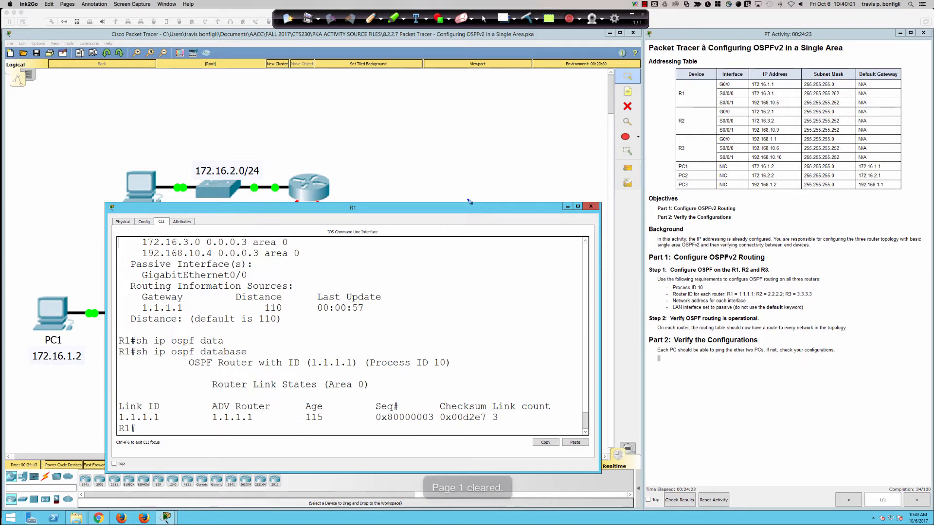
# Step: Switch from the pen back to the cursor, return to R1's prompt and examine the sequence number in the OSPF database
pyautogui.click(485, 20)
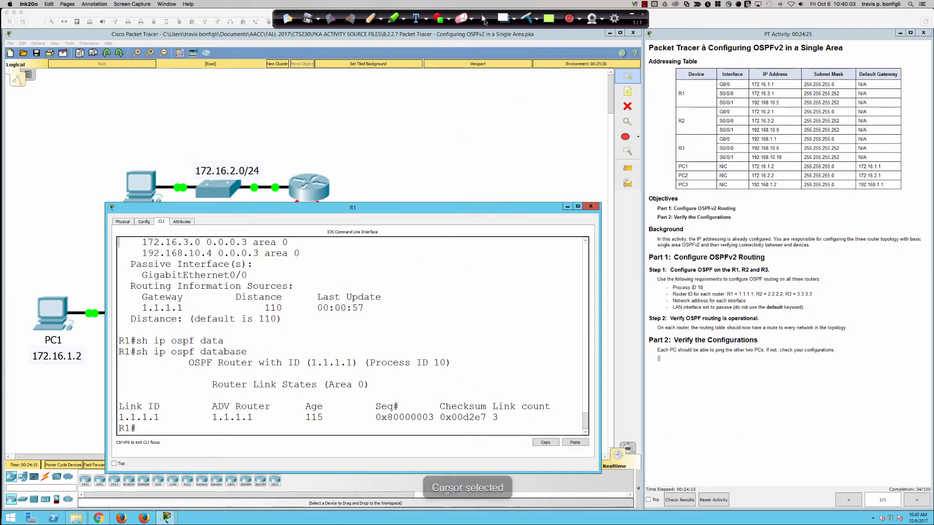
pyautogui.click(469, 277)
pyautogui.click(468, 280)
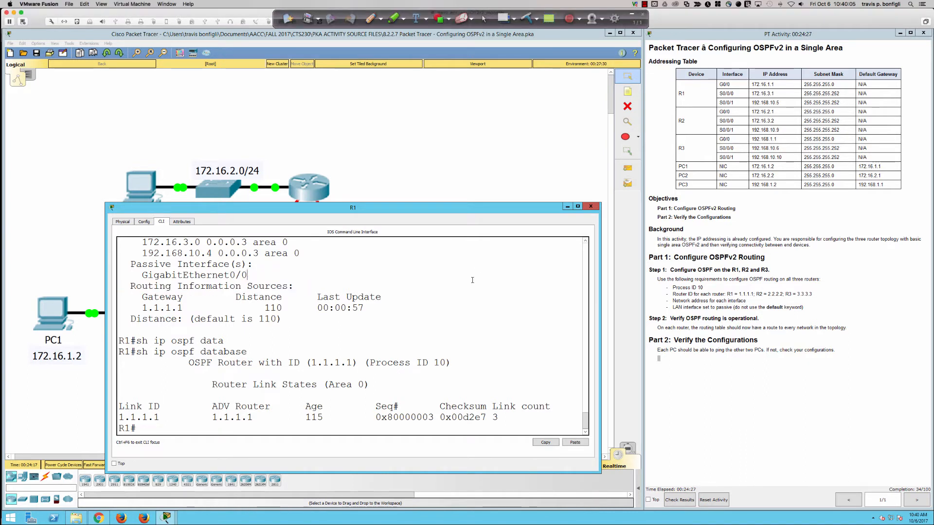
pyautogui.press('Return')
pyautogui.press('Return')
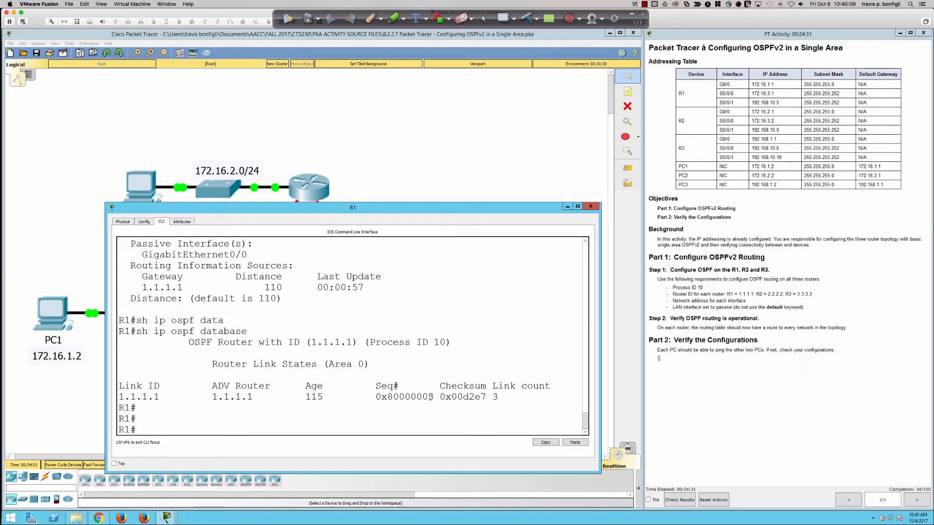
pyautogui.moveTo(427, 397); pyautogui.dragTo(434, 397)
pyautogui.click(515, 346)
# Step: Enter global configuration mode on R1 and create loopback interface 0 with int lo0
pyautogui.write('conf t')
pyautogui.press('Return')
pyautogui.write('int')
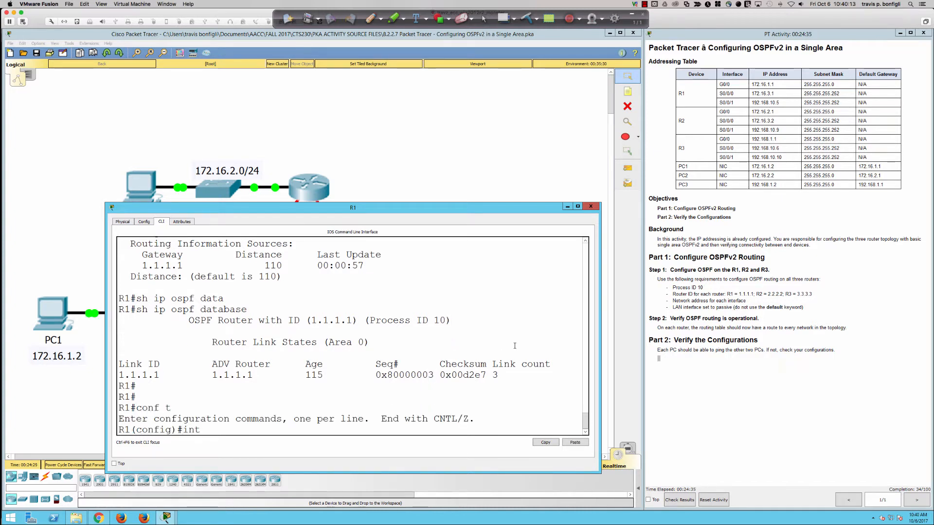
pyautogui.write(' lo0')
pyautogui.press('Return')
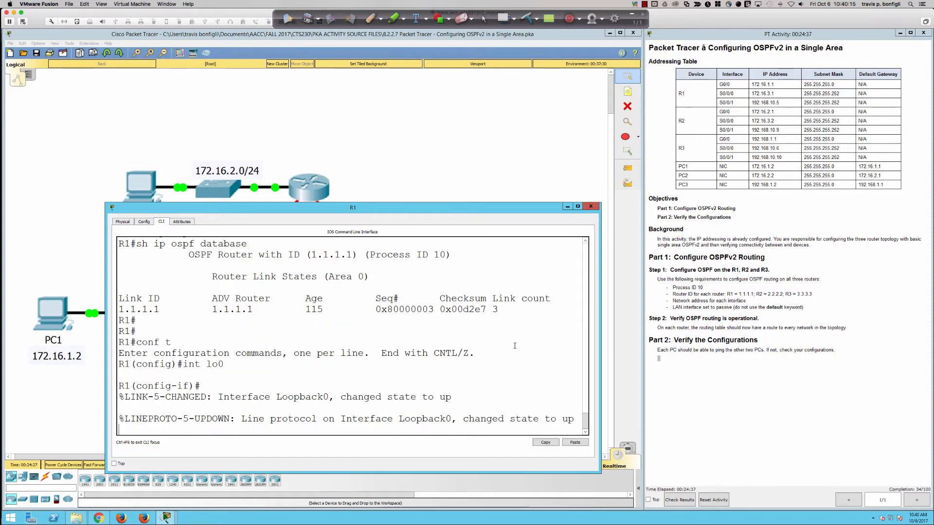
pyautogui.press('Return')
pyautogui.press('Return')
# Step: Assign the IP address 11.11.11.11 with mask 255.255.255.255 to R1's loopback 0 interface
pyautogui.write('ip add 1')
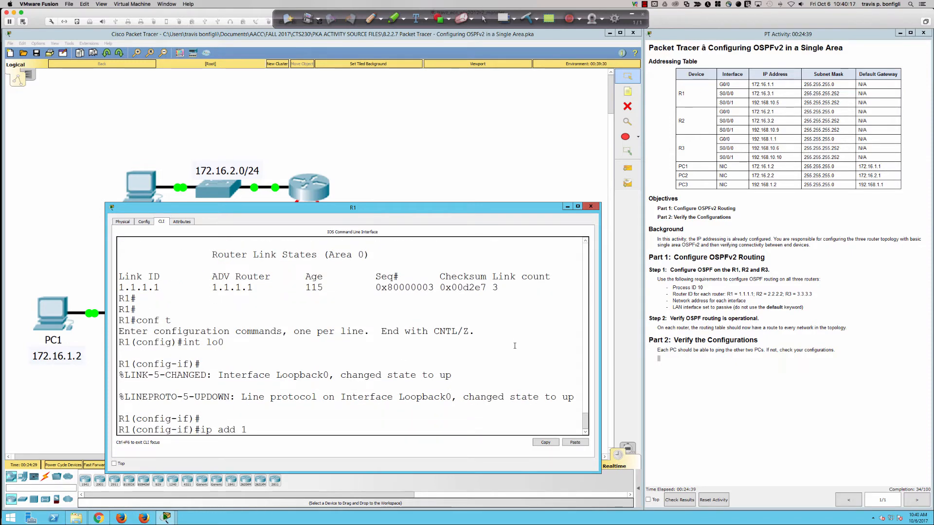
pyautogui.write('1.11.11.11 255.255.255.255')
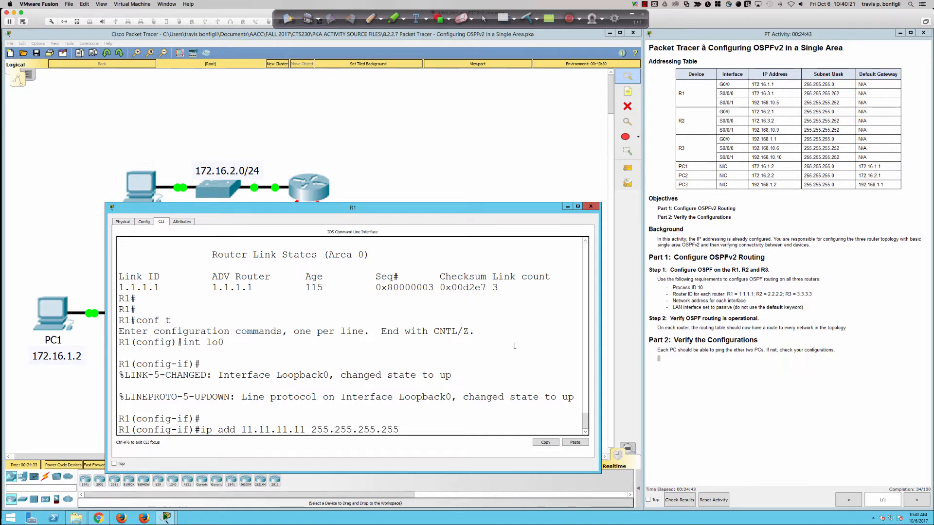
pyautogui.press('Return')
# Step: Enable OSPF process 10 in area 0 directly on the loopback interface with ip ospf 10 area 0
pyautogui.write('ip ospf')
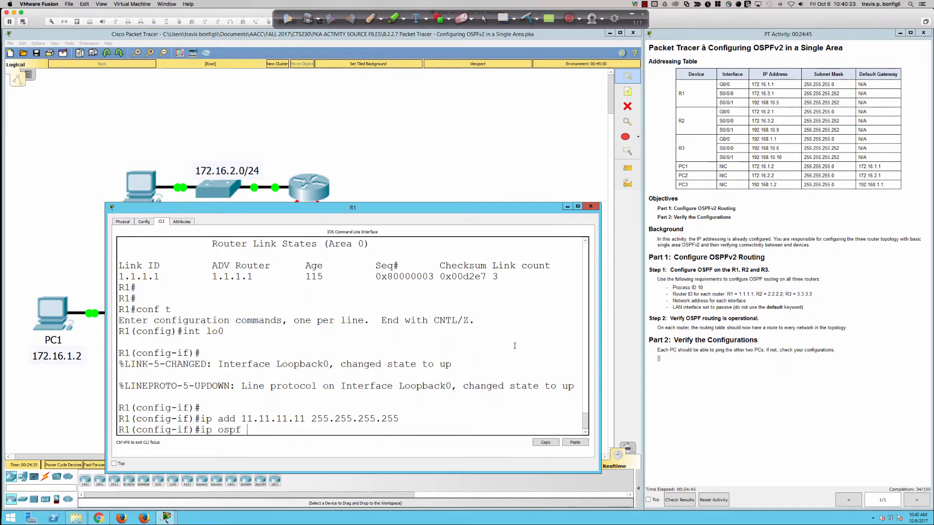
pyautogui.write(' 10 area 0')
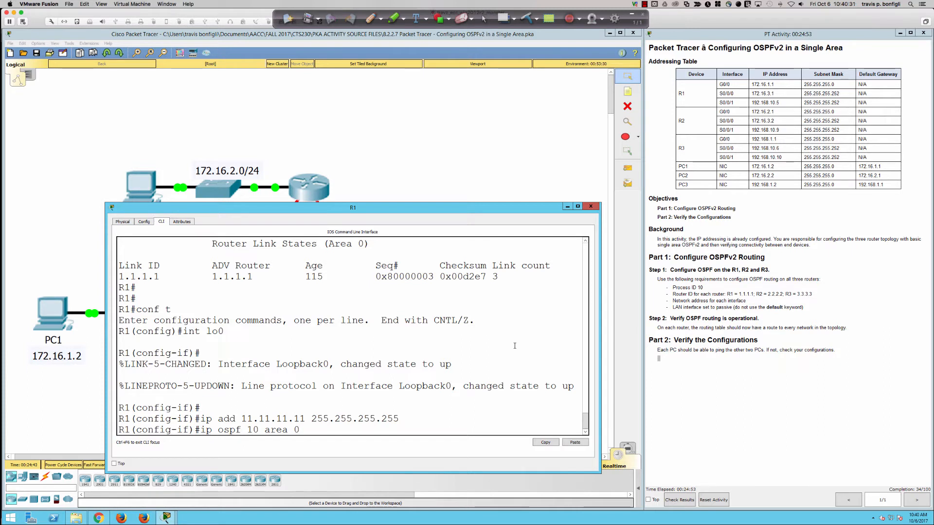
pyautogui.press('Return')
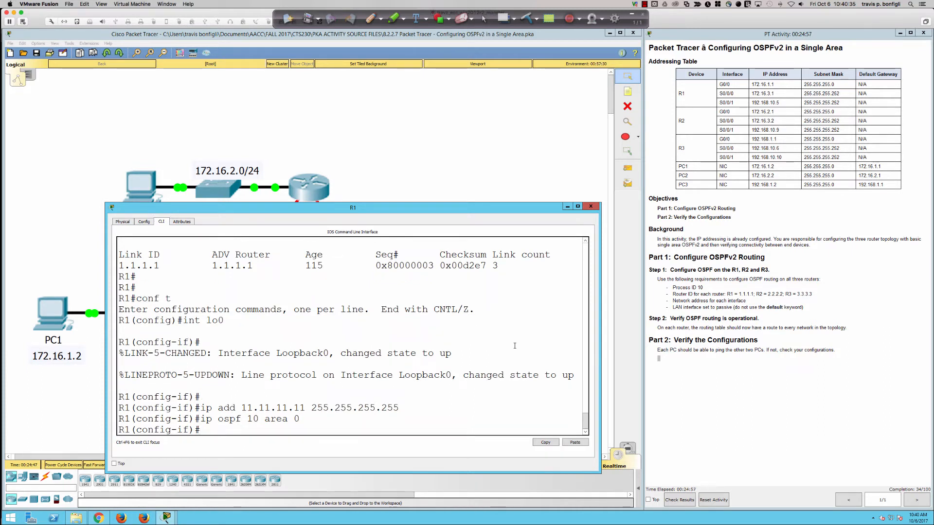
# Step: Display the OSPF database with do sh ip ospf data, and examine its sequence number and link count
pyautogui.write('do sh ip os')
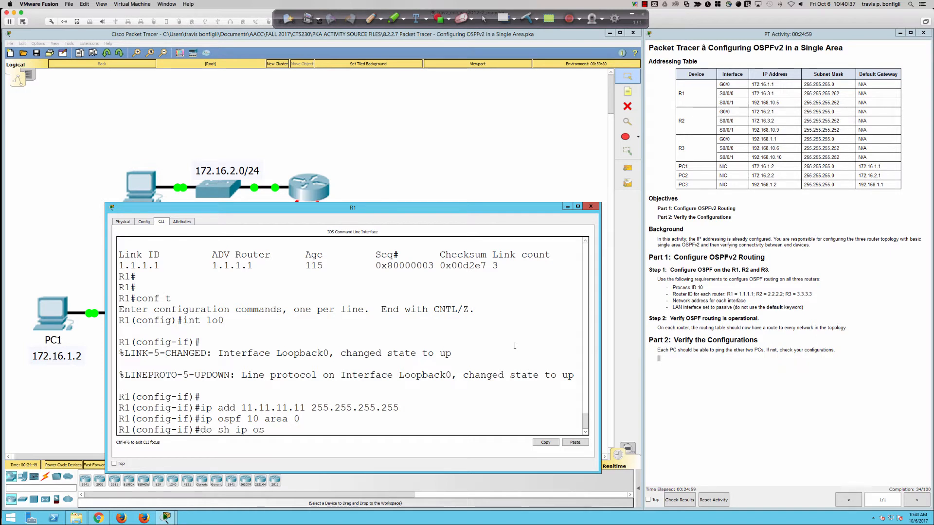
pyautogui.write('pf data')
pyautogui.press('Return')
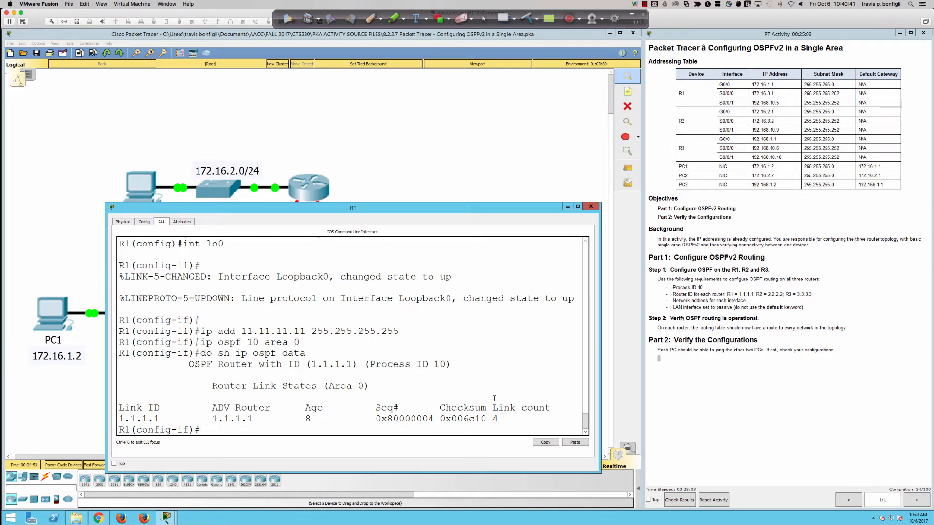
pyautogui.moveTo(437, 417); pyautogui.dragTo(429, 418)
pyautogui.moveTo(498, 418); pyautogui.dragTo(492, 418)
pyautogui.click(518, 348)
# Step: Display R1's detailed router link states with do sh ip ospf data router, and enlarge the R1 window upward
pyautogui.press('Up')
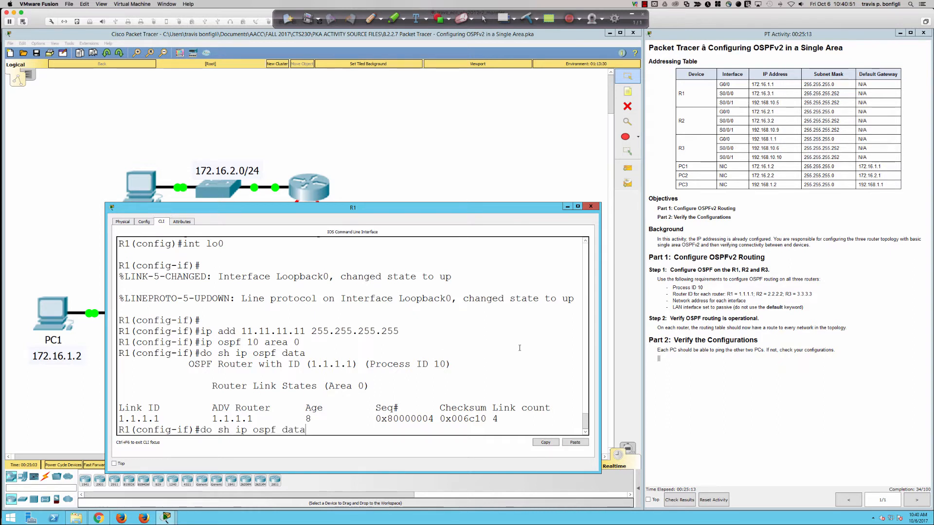
pyautogui.write('router')
pyautogui.press('Return')
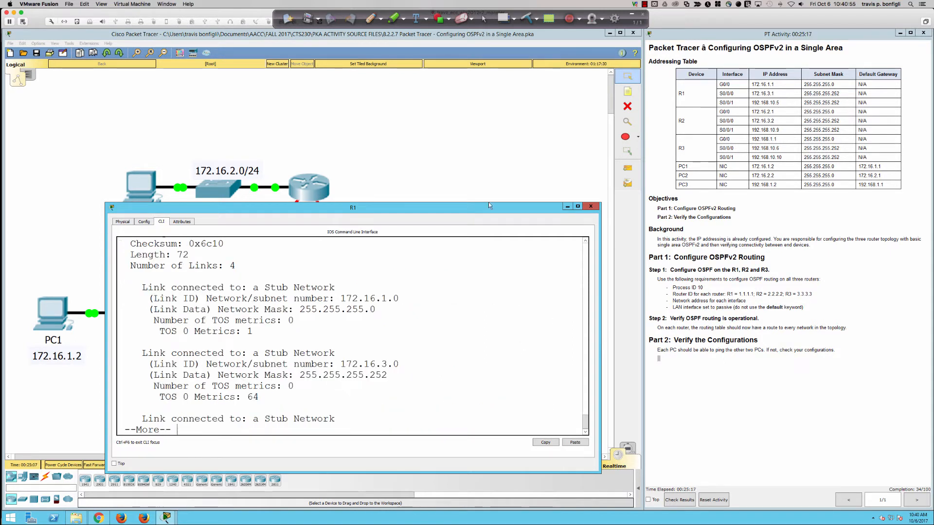
pyautogui.moveTo(475, 203); pyautogui.dragTo(476, 67)
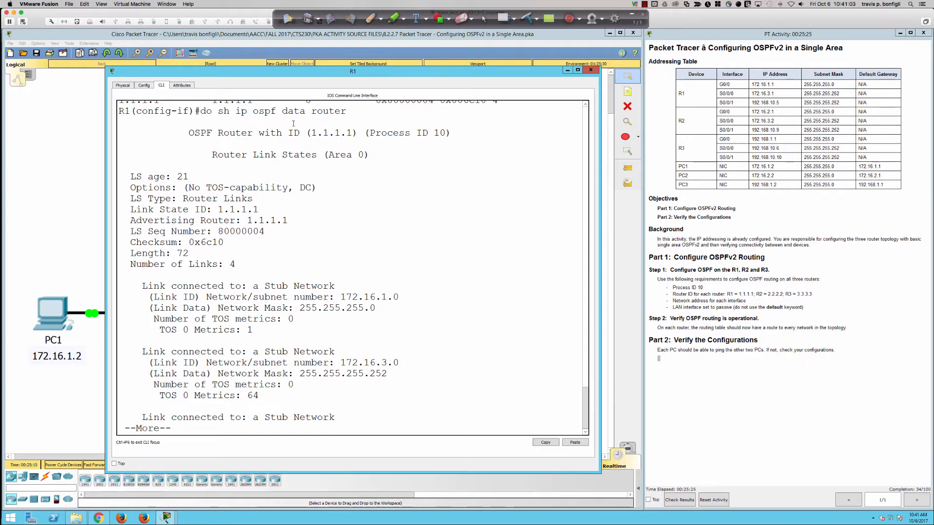
# Step: Page through the rest of the router link states output and examine the number of links
pyautogui.moveTo(312, 111); pyautogui.dragTo(347, 111)
pyautogui.press('Return')
pyautogui.press('Return')
pyautogui.press('Return')
pyautogui.press('Return')
pyautogui.press('Return')
pyautogui.press('Return')
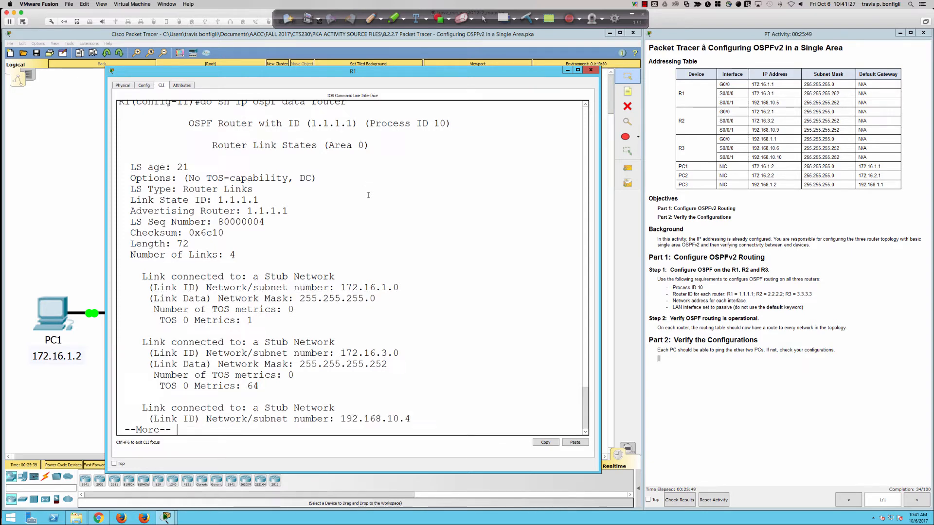
pyautogui.press('Return')
pyautogui.press('Return')
pyautogui.press('Return')
pyautogui.press('Return')
pyautogui.press('Return')
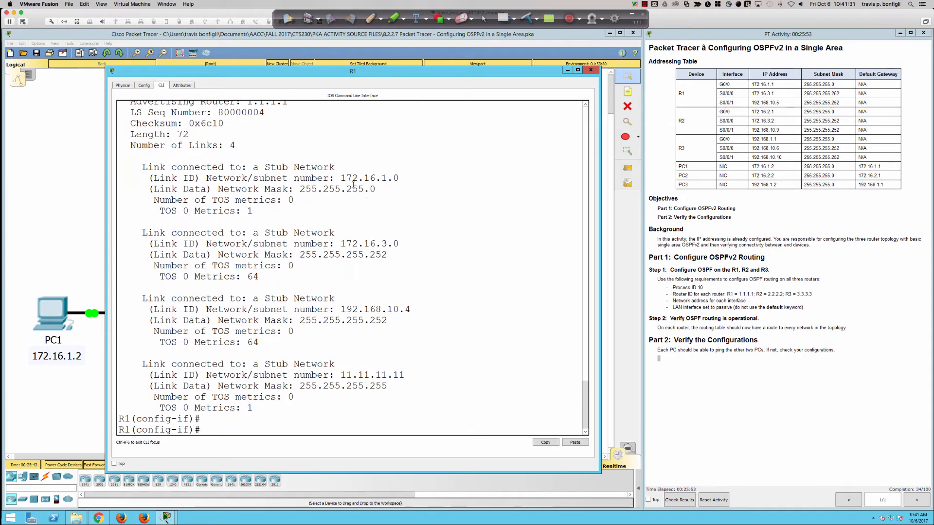
pyautogui.moveTo(140, 146); pyautogui.dragTo(241, 145)
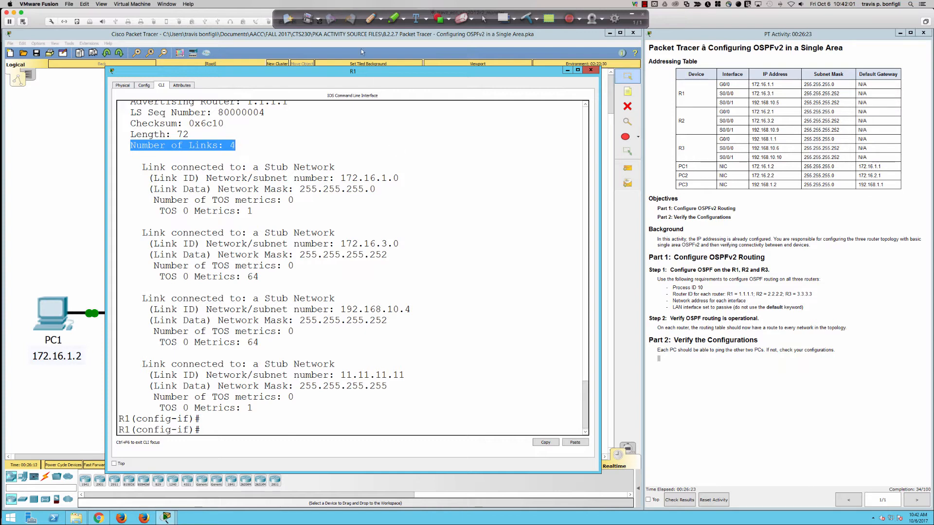
# Step: Mark each of the four stub network entries in the output with a red pen arrow
pyautogui.click(372, 20)
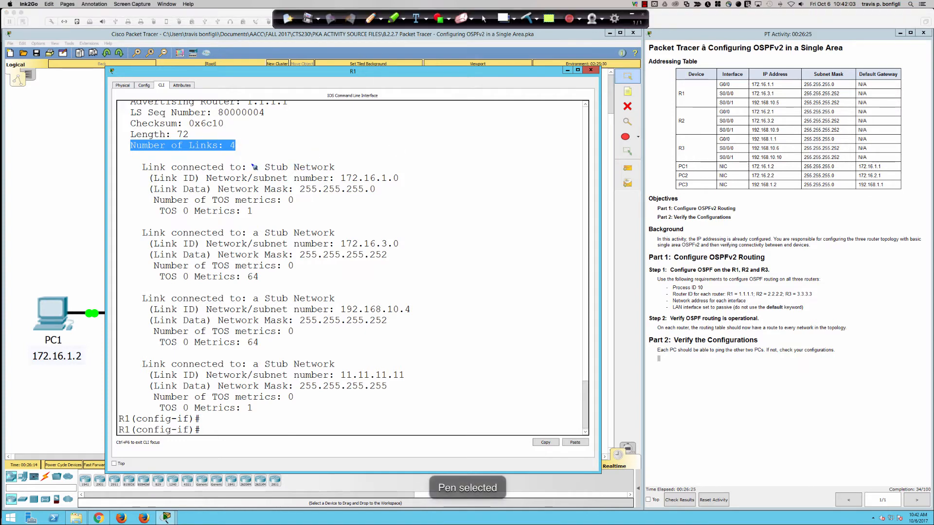
pyautogui.moveTo(348, 158)
pyautogui.mouseDown()
pyautogui.moveTo(337, 166)
pyautogui.moveTo(346, 169)
pyautogui.mouseUp()
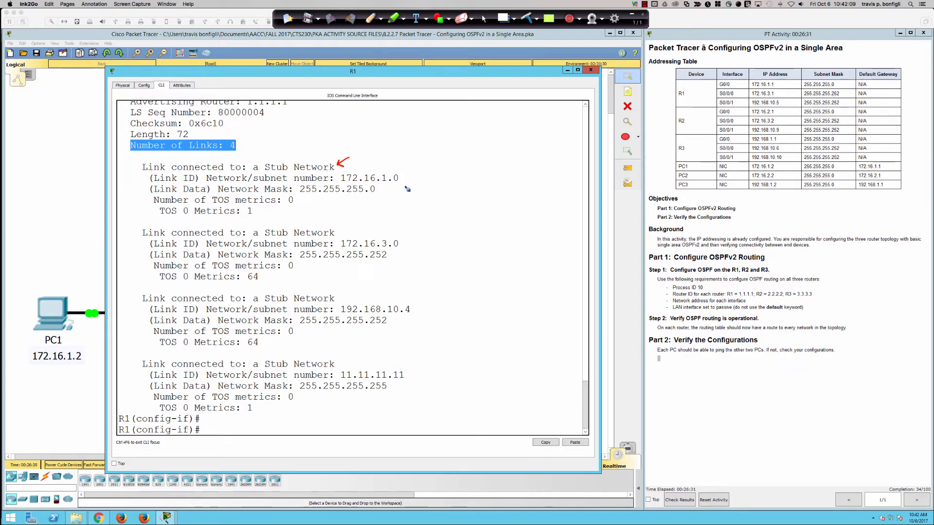
pyautogui.moveTo(365, 226); pyautogui.dragTo(358, 236)
pyautogui.moveTo(358, 236); pyautogui.dragTo(364, 236)
pyautogui.moveTo(354, 286); pyautogui.dragTo(345, 302)
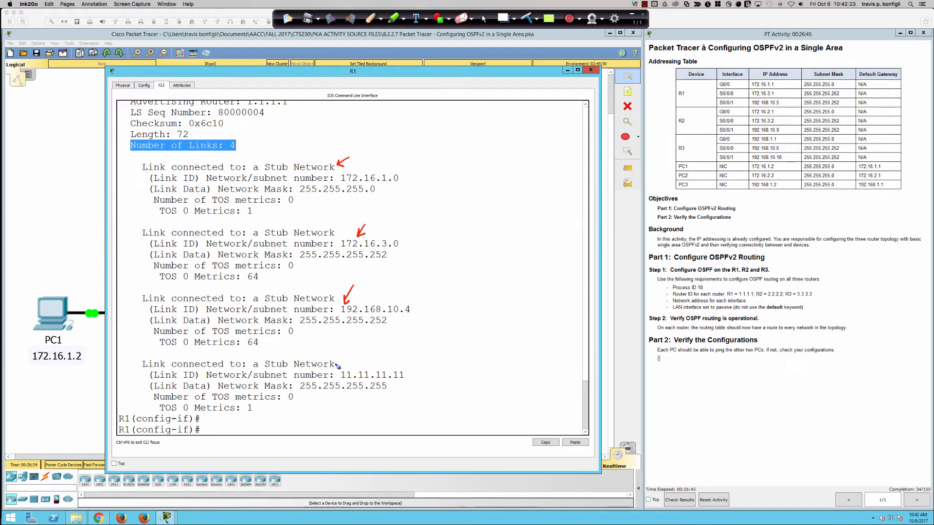
pyautogui.moveTo(346, 345); pyautogui.dragTo(340, 362)
# Step: Underline the first stub network's metric, circle the 11.11.11.11 link ID, and clear the pen annotations
pyautogui.moveTo(193, 219); pyautogui.dragTo(254, 218)
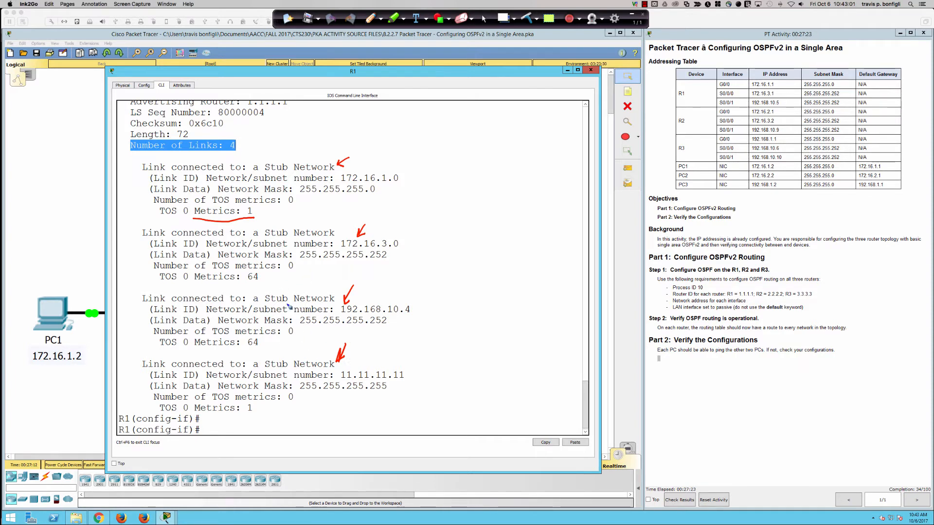
pyautogui.moveTo(362, 365)
pyautogui.mouseDown()
pyautogui.moveTo(342, 381)
pyautogui.moveTo(403, 385)
pyautogui.moveTo(363, 363)
pyautogui.moveTo(343, 364)
pyautogui.mouseUp()
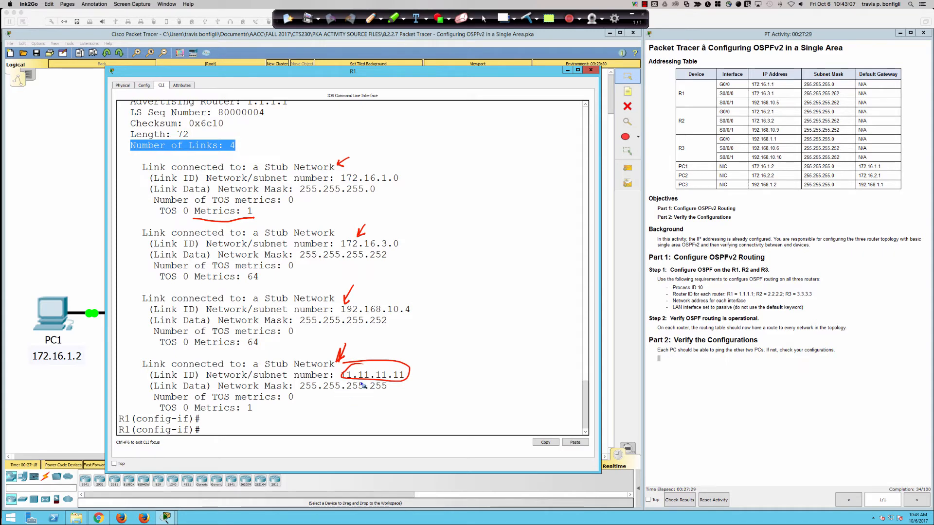
pyautogui.click(483, 21)
pyautogui.click(525, 18)
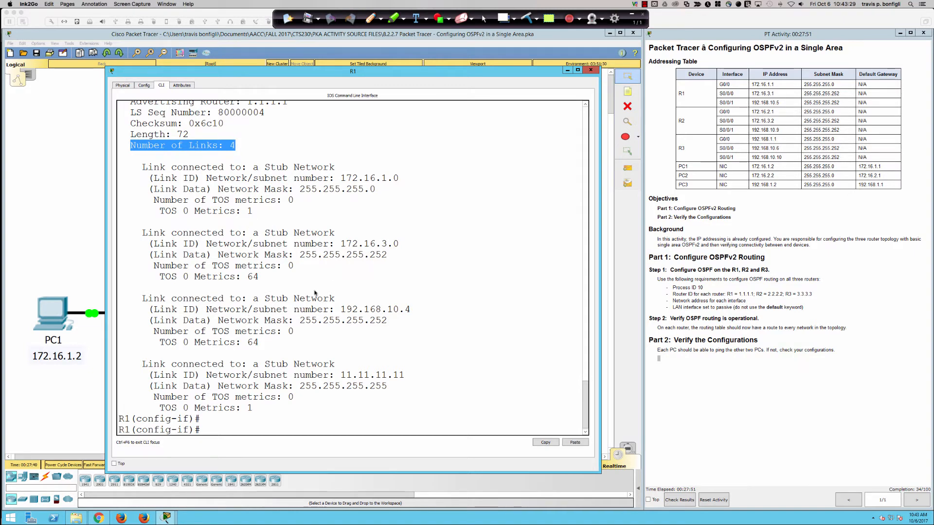
# Step: Compare the link ID and advertising router in the database summary with the corresponding fields in the detailed router link states
pyautogui.moveTo(586, 400); pyautogui.dragTo(586, 368)
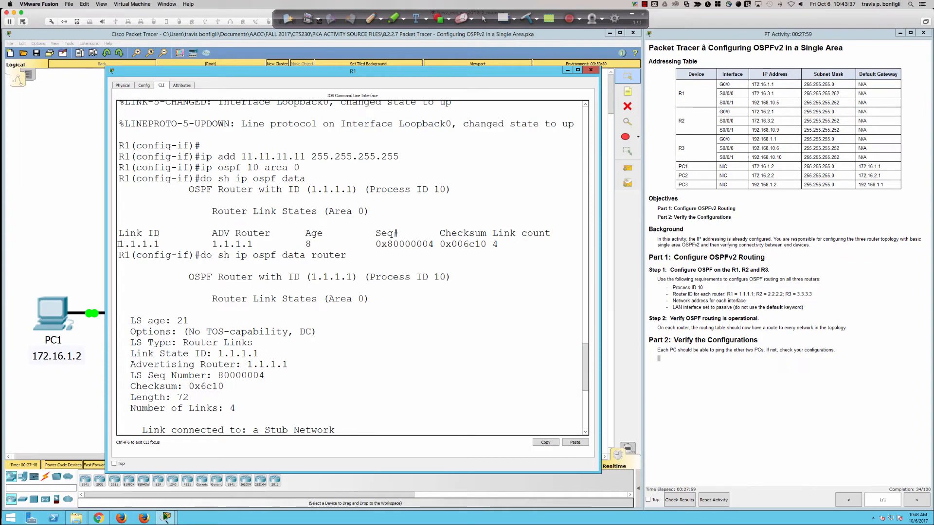
pyautogui.moveTo(118, 244); pyautogui.dragTo(259, 245)
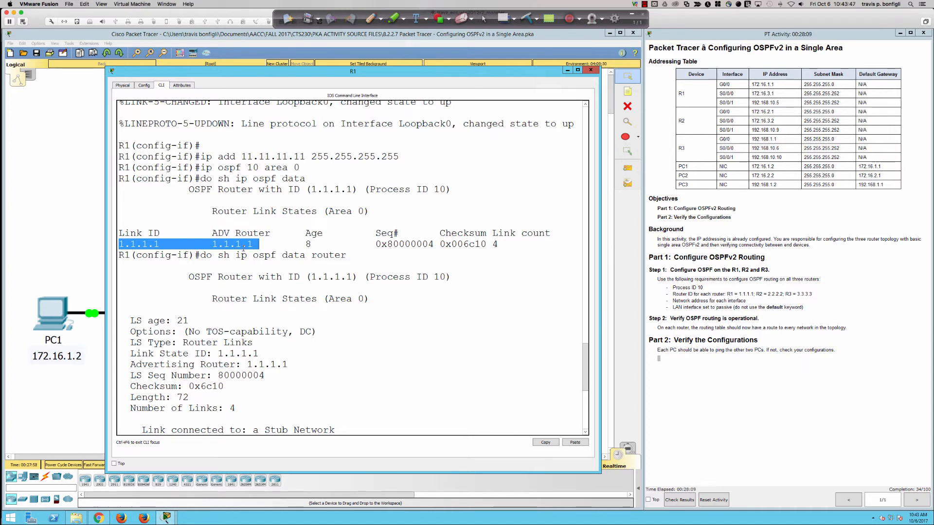
pyautogui.moveTo(128, 354); pyautogui.dragTo(259, 354)
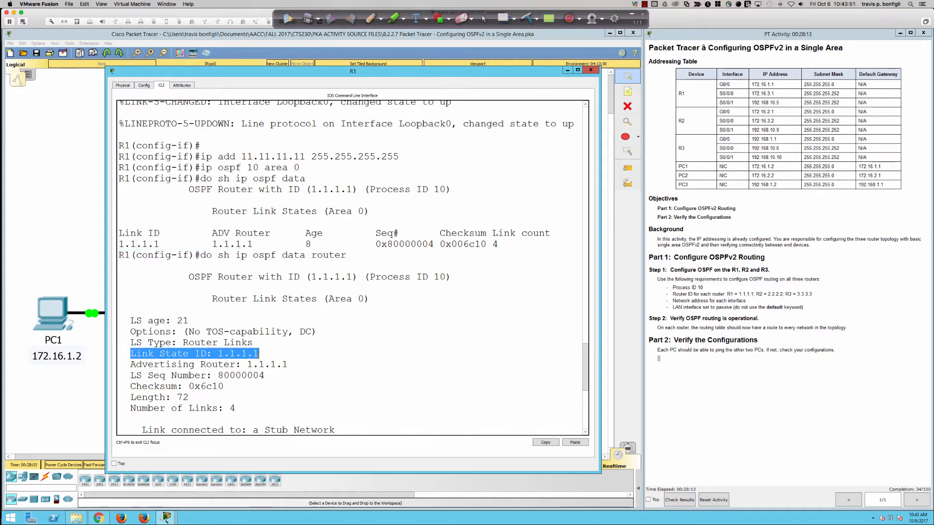
pyautogui.moveTo(131, 364); pyautogui.dragTo(289, 365)
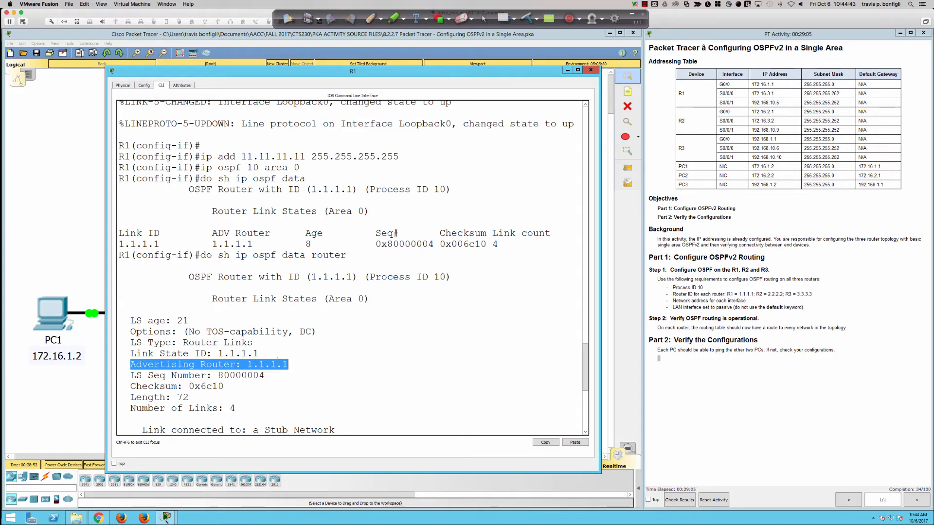
pyautogui.click(129, 365)
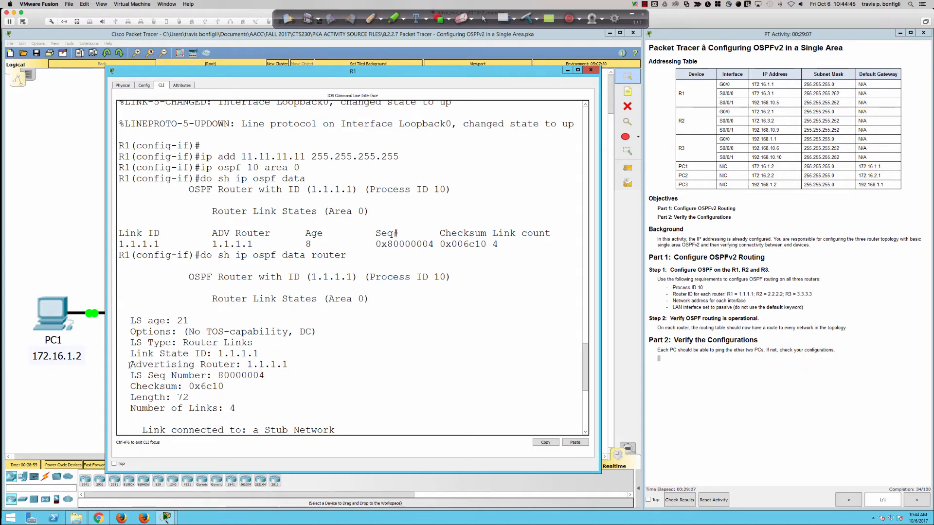
pyautogui.moveTo(130, 365); pyautogui.dragTo(295, 365)
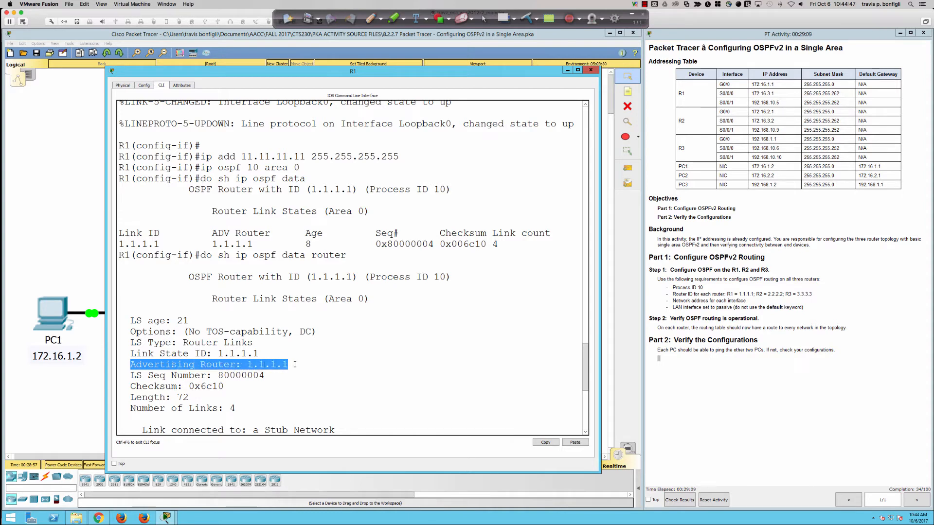
pyautogui.moveTo(260, 354); pyautogui.dragTo(190, 359)
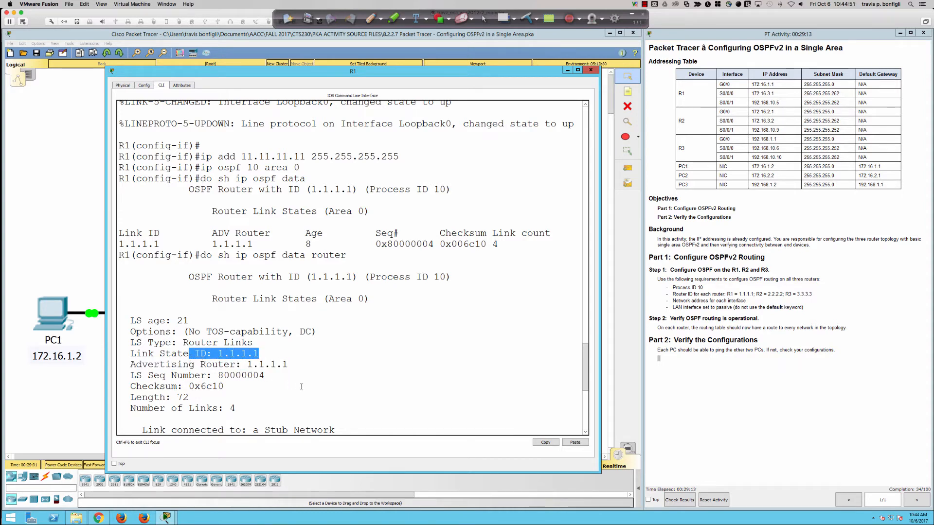
pyautogui.click(327, 397)
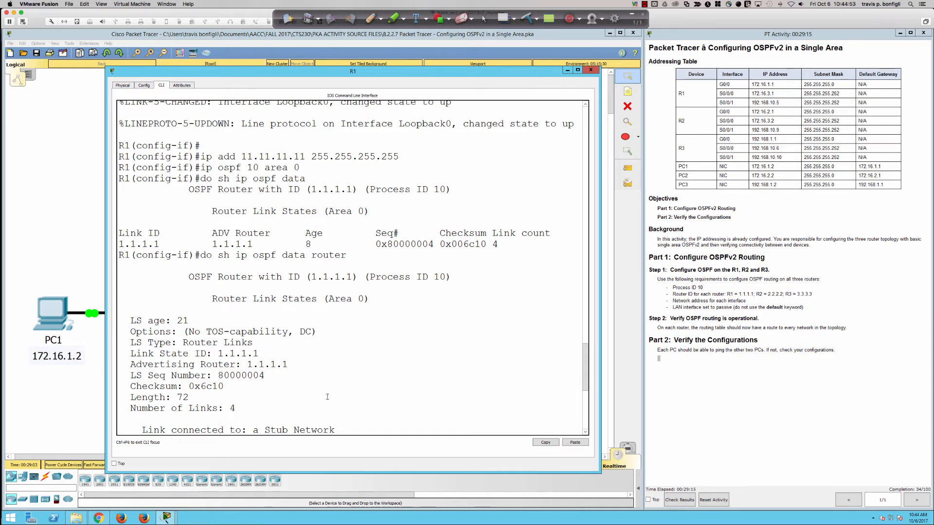
pyautogui.click(585, 424)
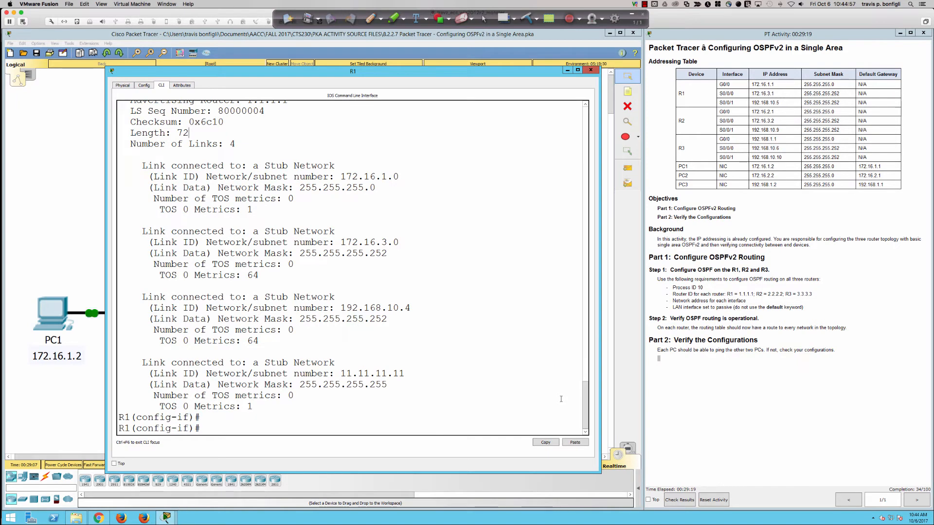
# Step: Open R2's command line from the topology, enlarge its window, and bring up the user EXEC prompt
pyautogui.click(100, 253)
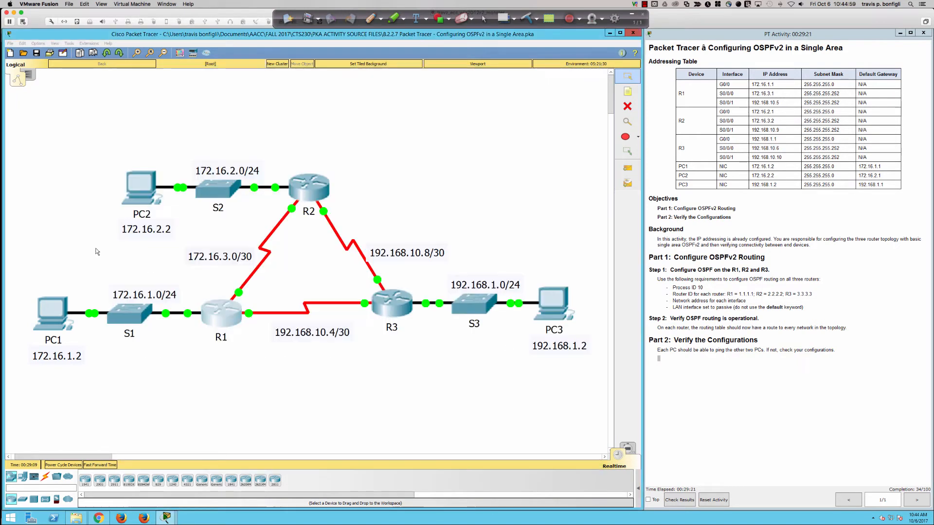
pyautogui.click(303, 189)
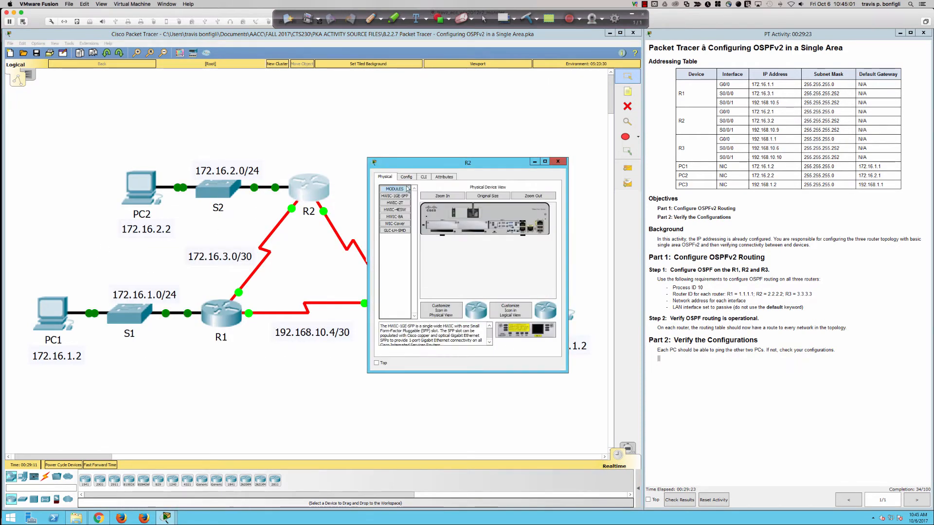
pyautogui.click(423, 177)
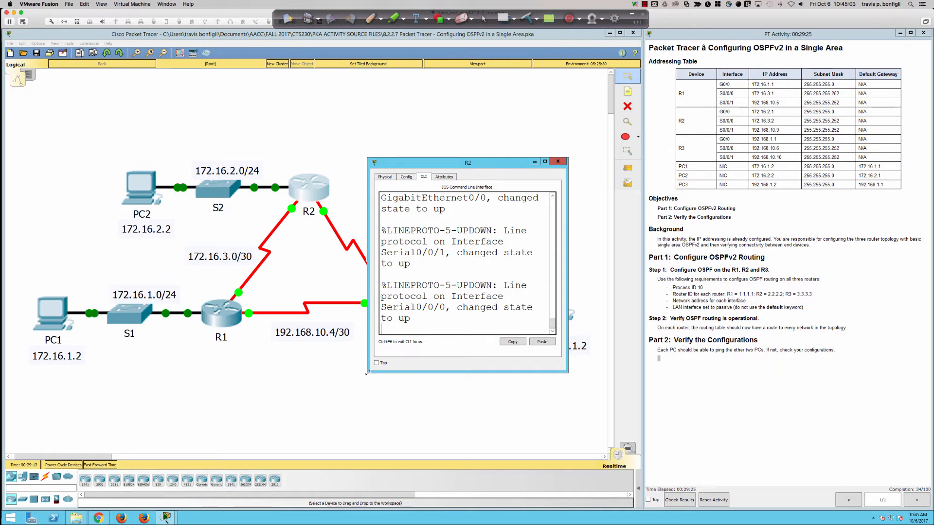
pyautogui.moveTo(568, 157); pyautogui.dragTo(54, 428)
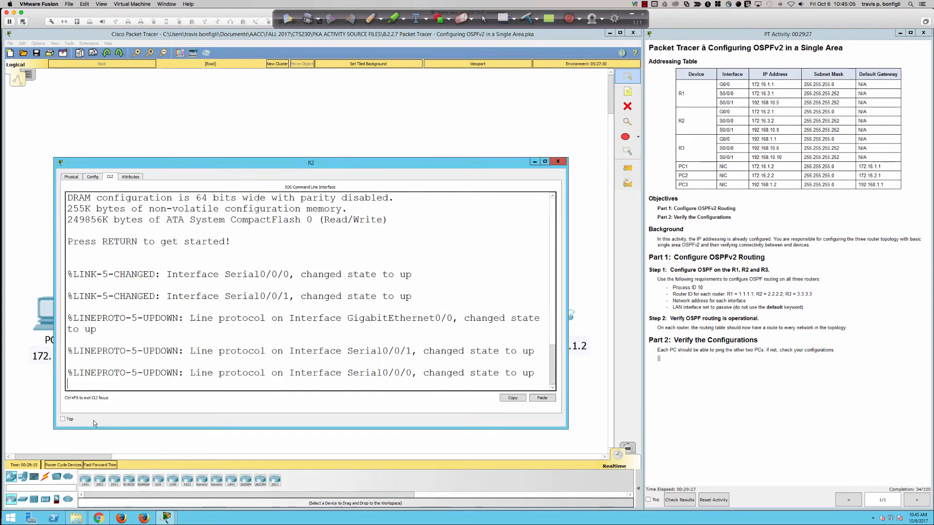
pyautogui.press('Return')
# Step: Enter privileged EXEC mode and then global configuration mode on R2
pyautogui.press('Return')
pyautogui.press('Return')
pyautogui.press('Return')
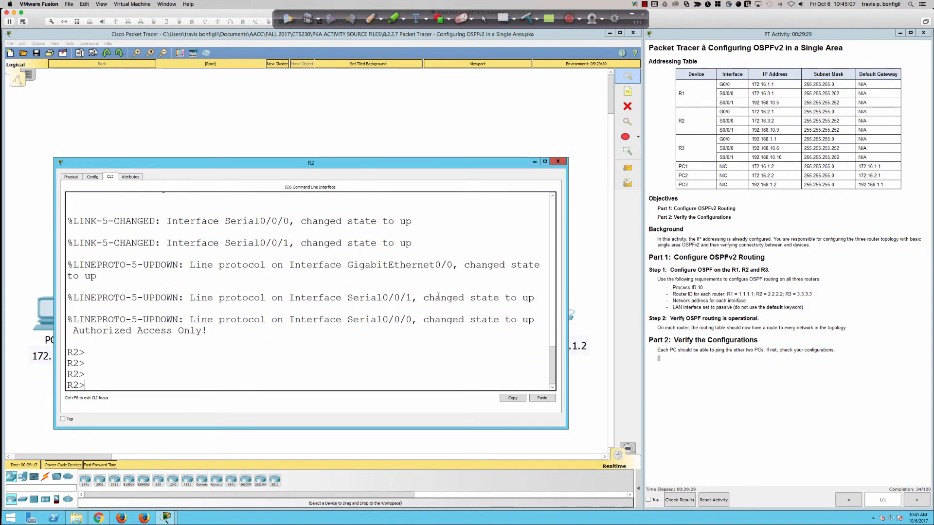
pyautogui.write('en')
pyautogui.press('Tab')
pyautogui.press('Return')
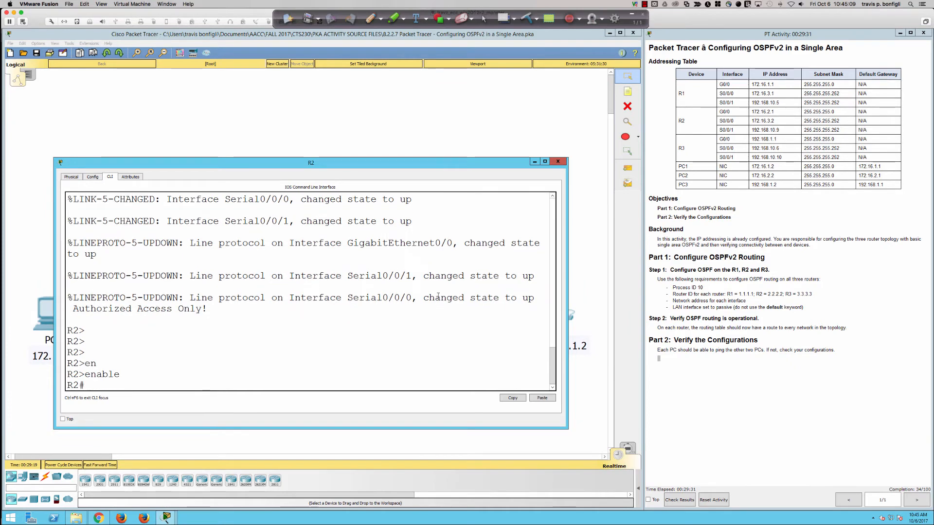
pyautogui.write('conf t')
pyautogui.press('Return')
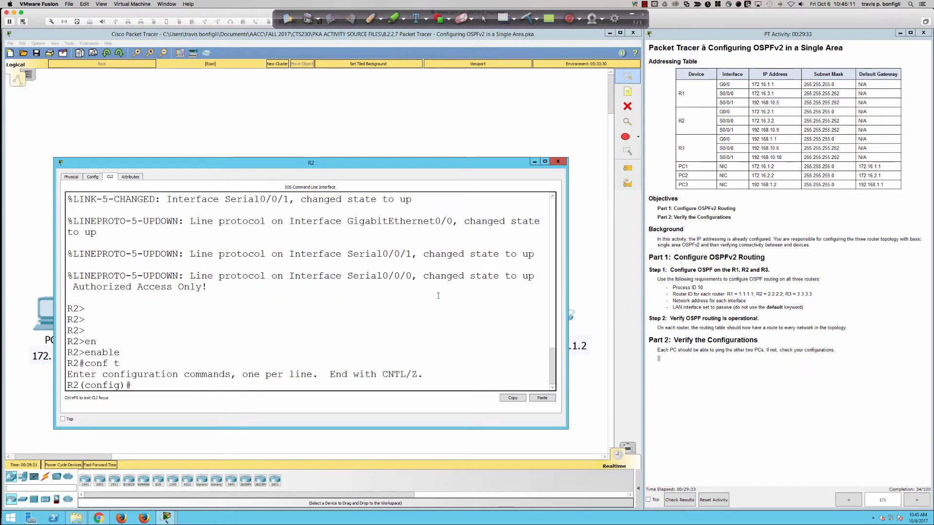
# Step: Start OSPF process 10 on R2 and assign router ID 2.2.2.2
pyautogui.write('router ospf 10')
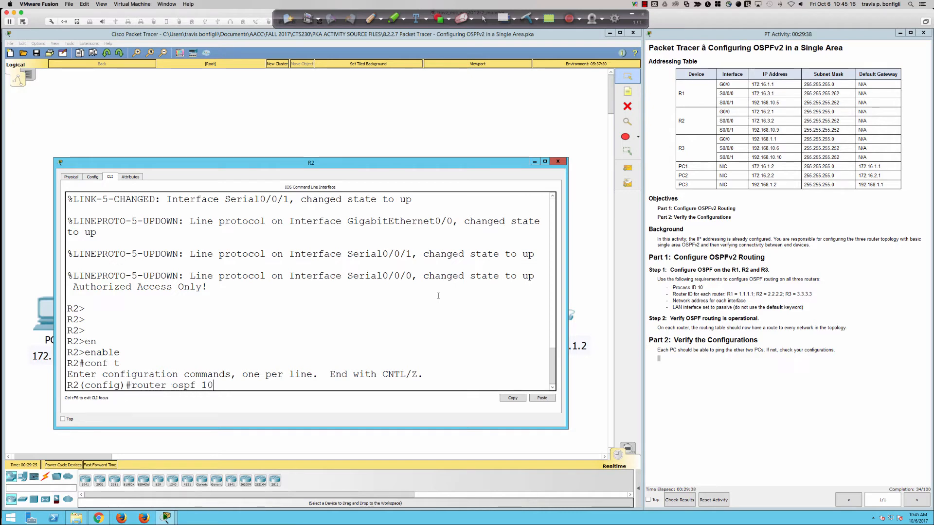
pyautogui.press('Return')
pyautogui.write('router)#')
pyautogui.press('Tab')
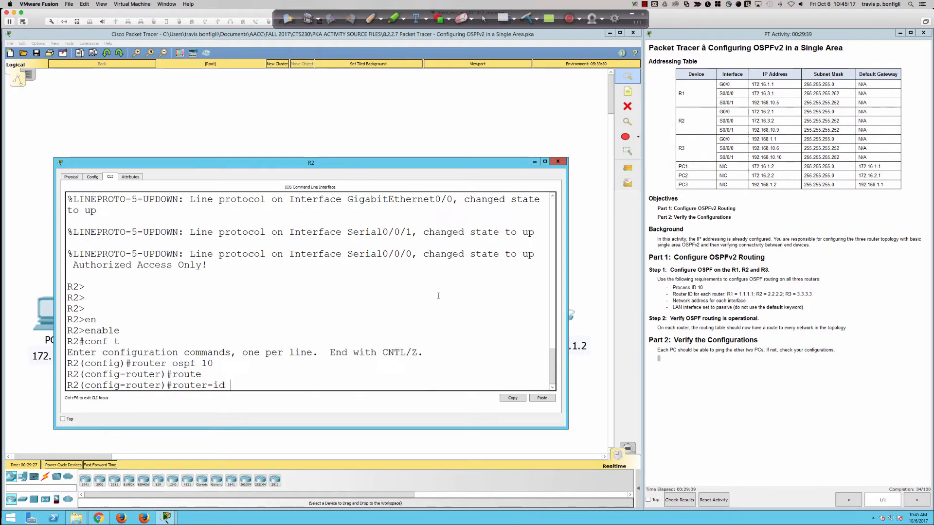
pyautogui.write('2.2.2.2')
pyautogui.press('Return')
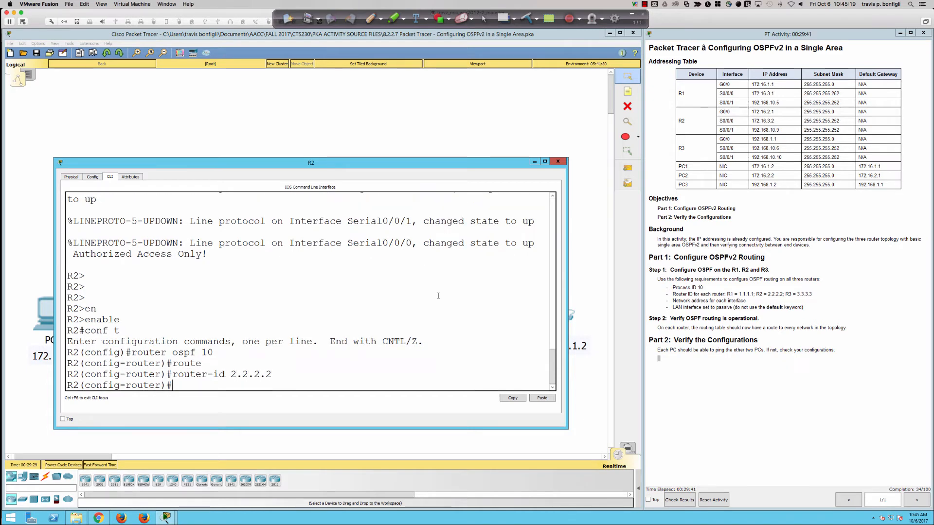
# Step: Set R2's LAN interface gi0/0 as a passive interface for OSPF
pyautogui.write('pas')
pyautogui.press('Tab')
pyautogui.write('gi0/0')
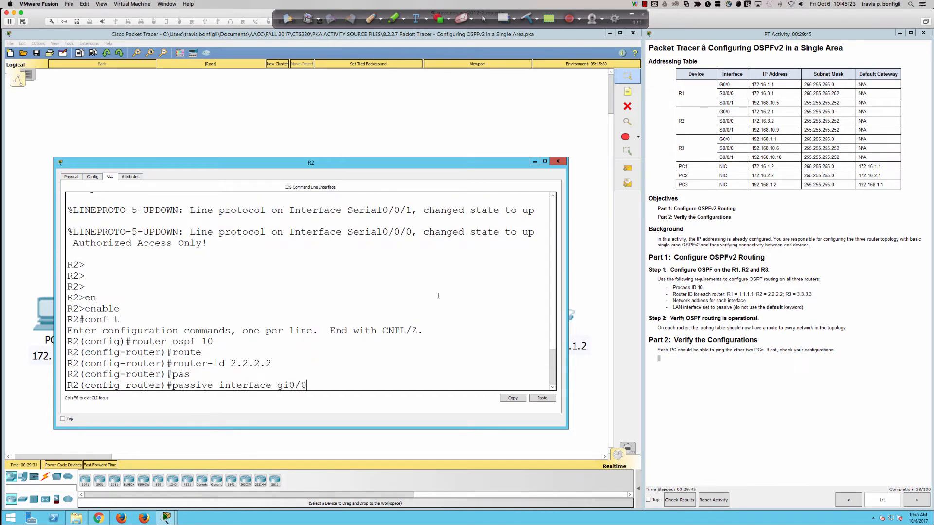
pyautogui.press('Return')
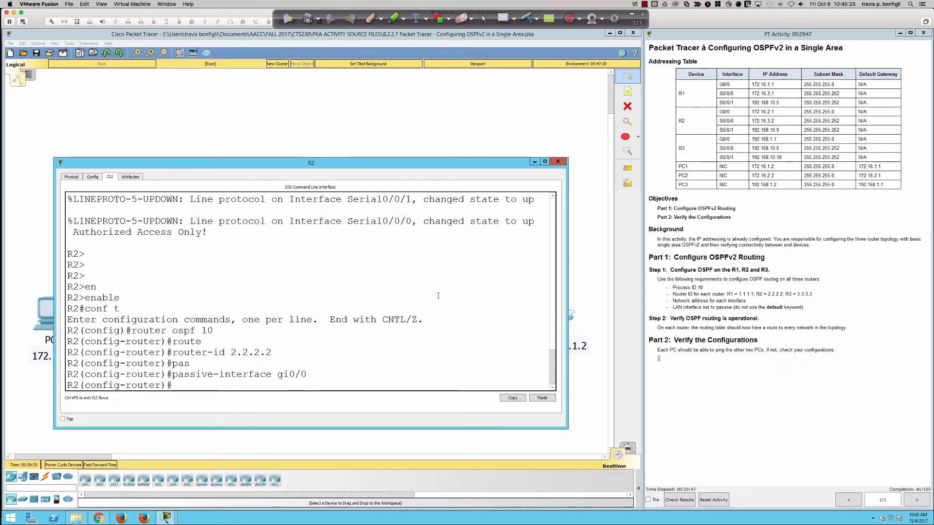
# Step: List R2's interface addresses and add the network 172.16.2.0 with wildcard mask 0.0.0.255 to OSPF area 0
pyautogui.write('do sh ip int bri')
pyautogui.press('Return')
pyautogui.write('net')
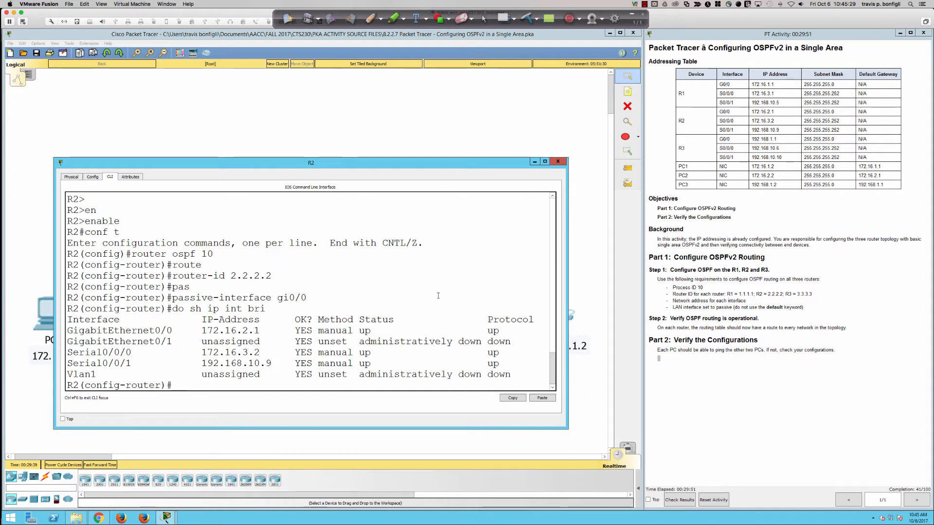
pyautogui.press('Tab')
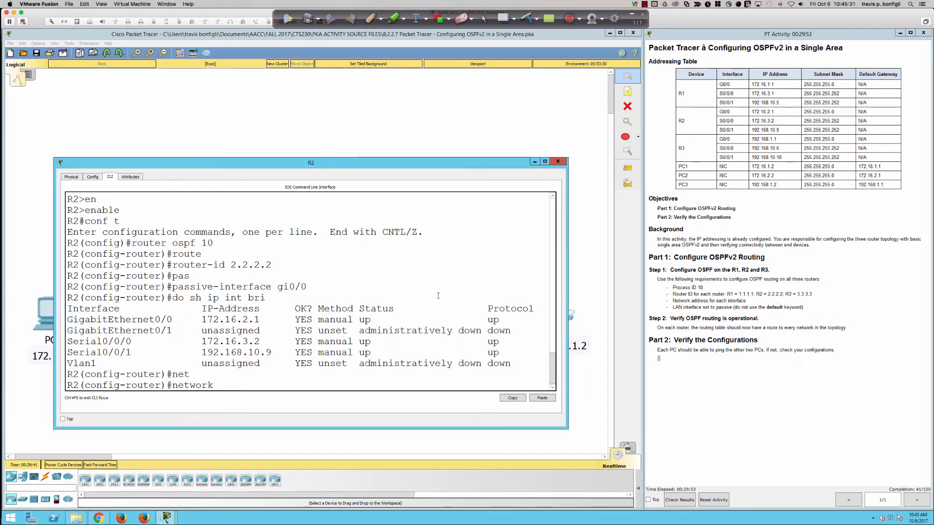
pyautogui.write('172.16.')
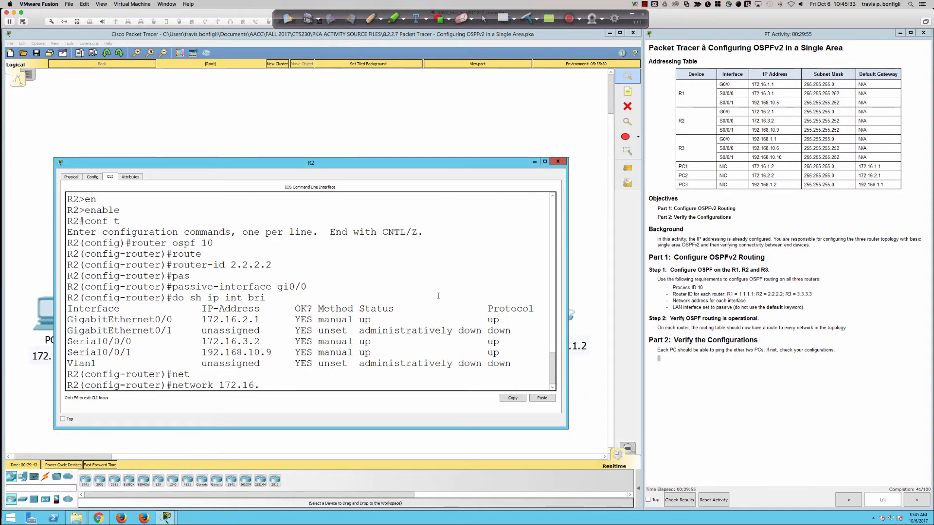
pyautogui.write('2.0 0.0.0.255')
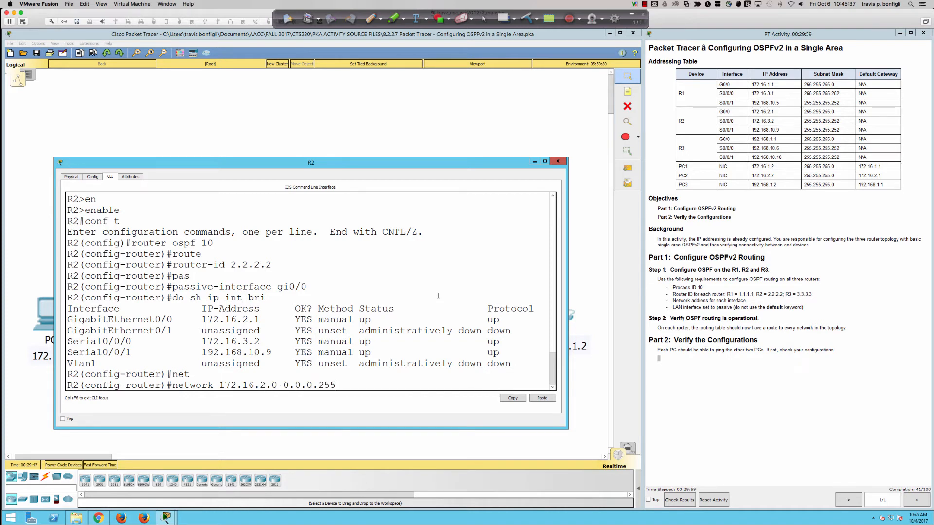
pyautogui.write(' area 0')
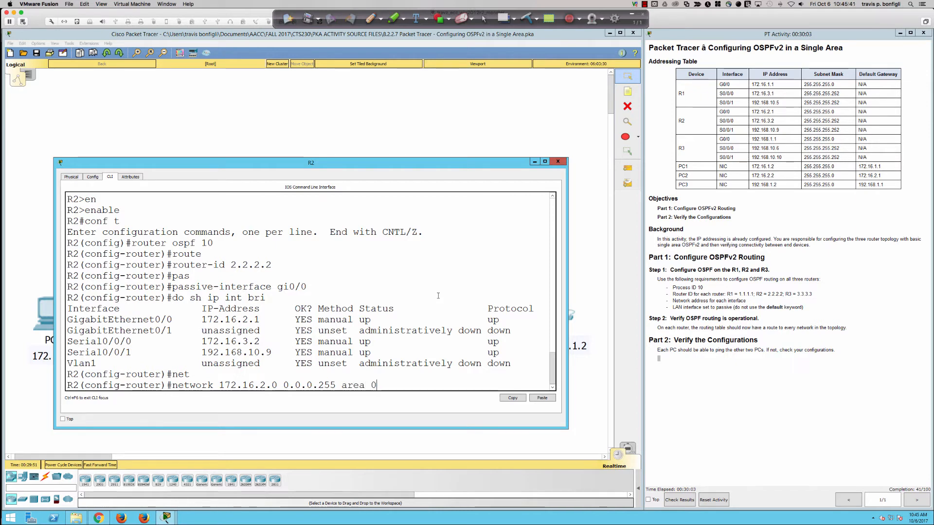
pyautogui.press('Return')
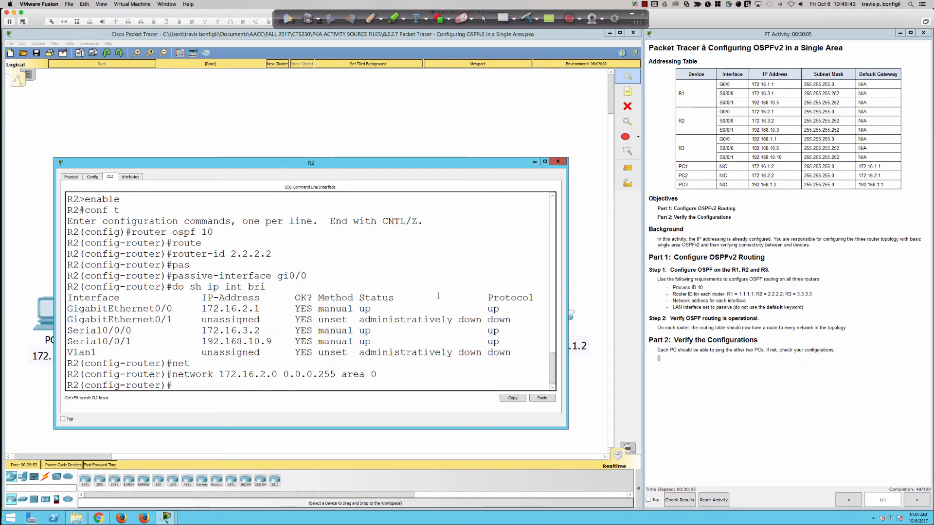
# Step: Add the serial network 172.16.3.0 with wildcard mask 0.0.0.3 to OSPF area 0 on R2
pyautogui.write('net')
pyautogui.press('Tab')
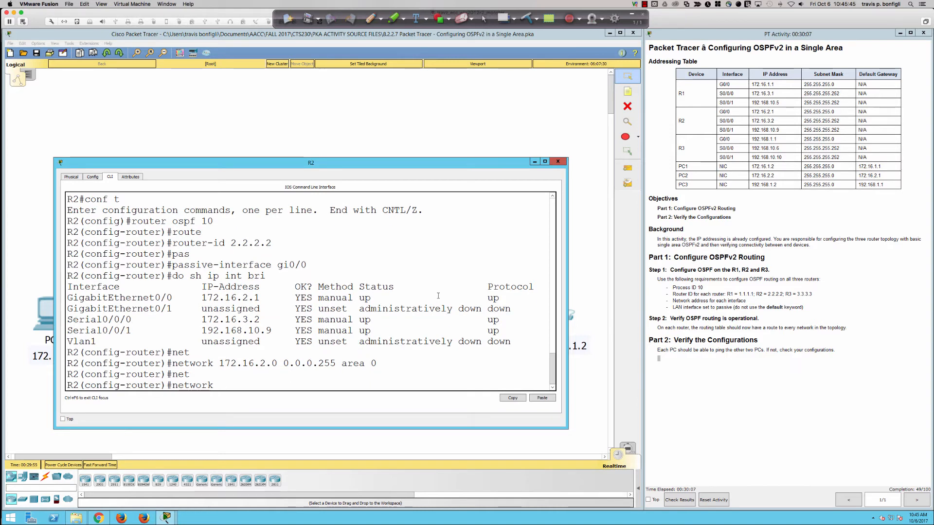
pyautogui.write('172.16.3')
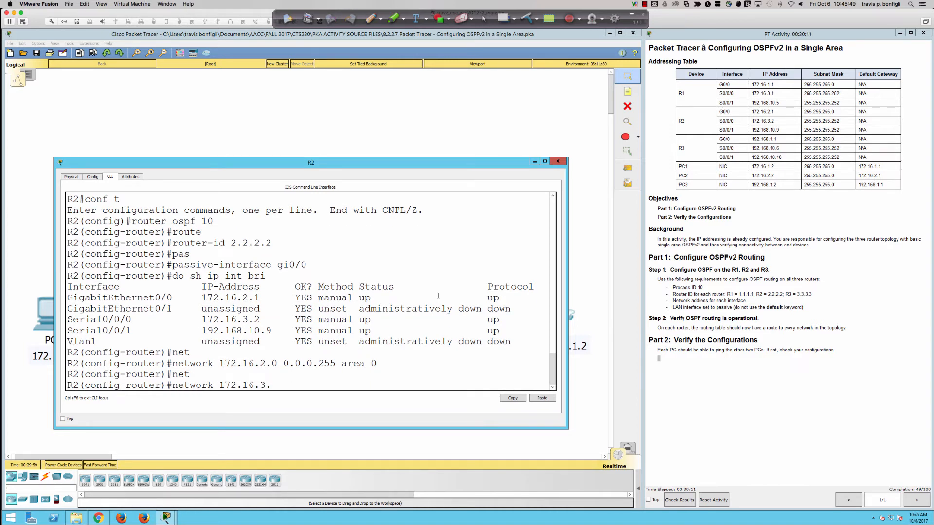
pyautogui.write('.0. 0.0.0.')
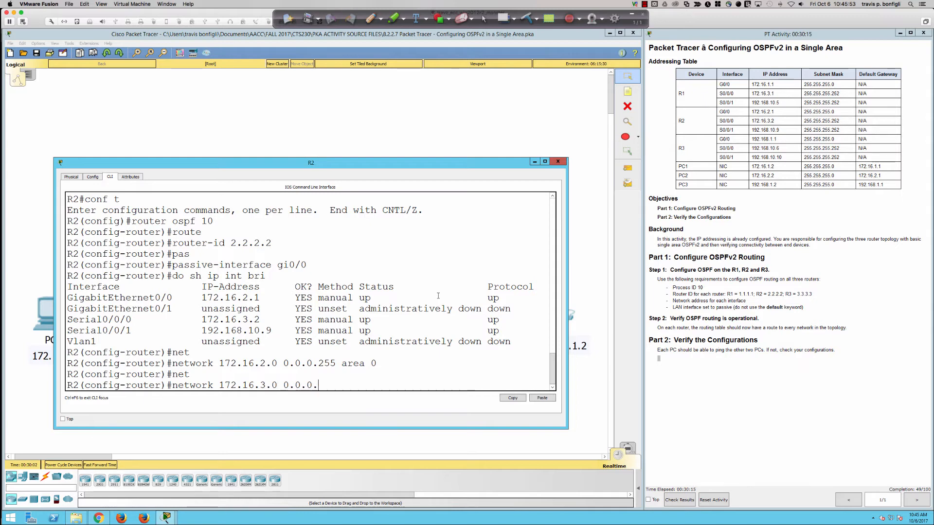
pyautogui.write('3 area 0')
pyautogui.press('Return')
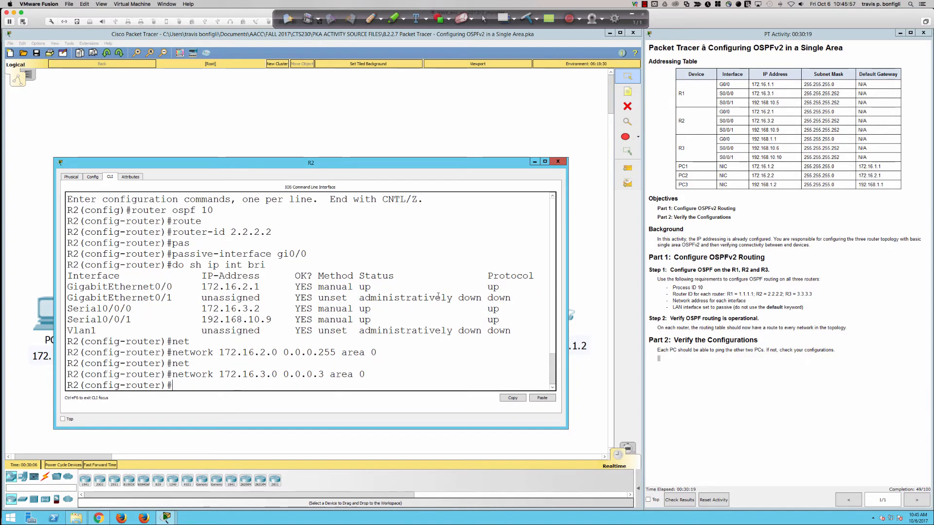
# Step: Add the serial network 192.168.10.8 with wildcard mask 0.0.0.3 to OSPF area 0 on R2
pyautogui.write('network')
pyautogui.press('Tab')
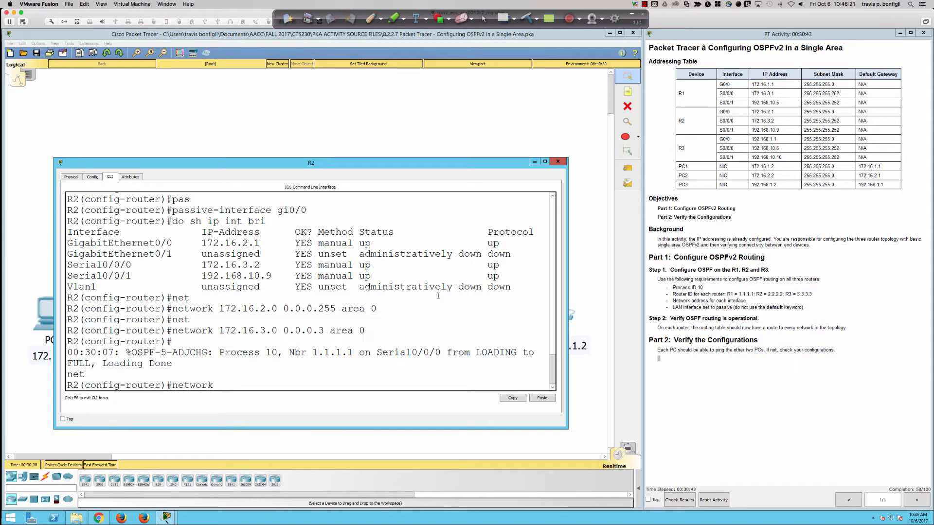
pyautogui.write('192.168.')
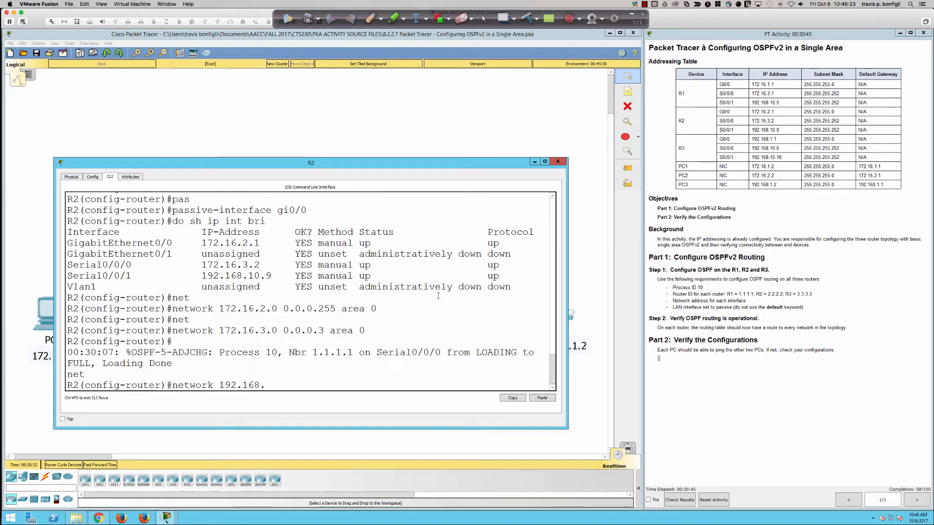
pyautogui.write('10.')
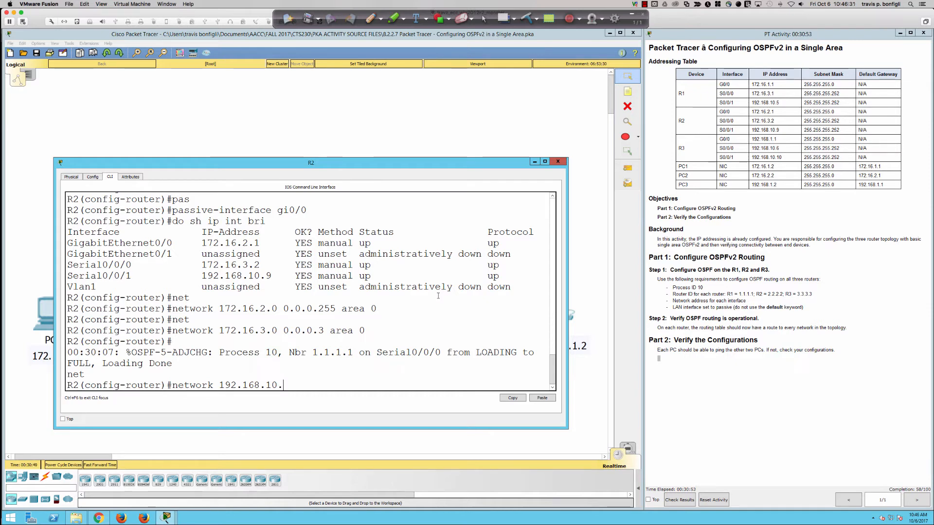
pyautogui.write('8')
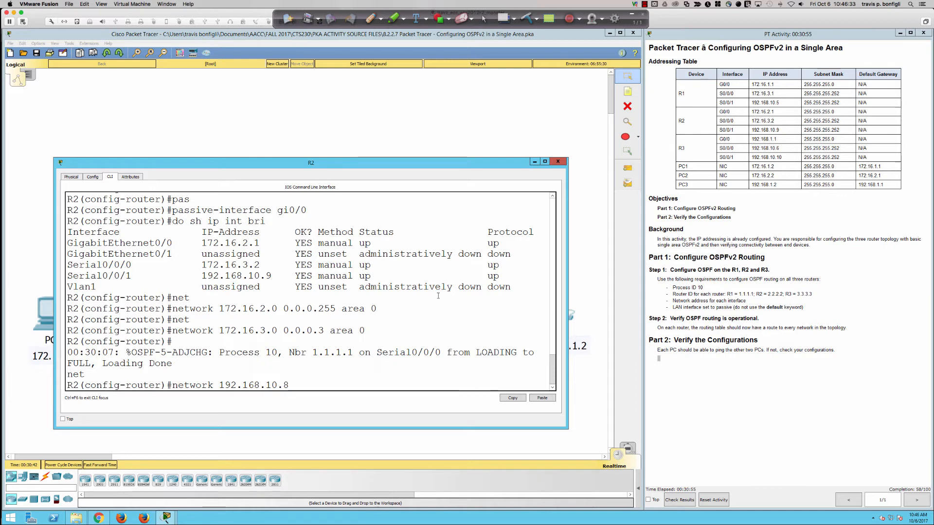
pyautogui.write(' 0.0.0.')
pyautogui.write('3 area')
pyautogui.write(' 0')
pyautogui.press('Return')
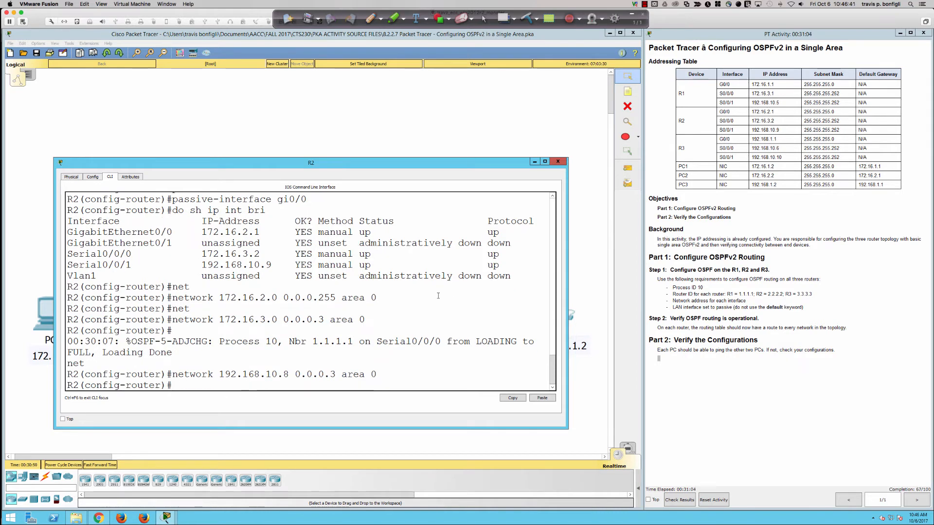
pyautogui.press('Return')
pyautogui.press('Return')
pyautogui.press('Return')
pyautogui.press('Return')
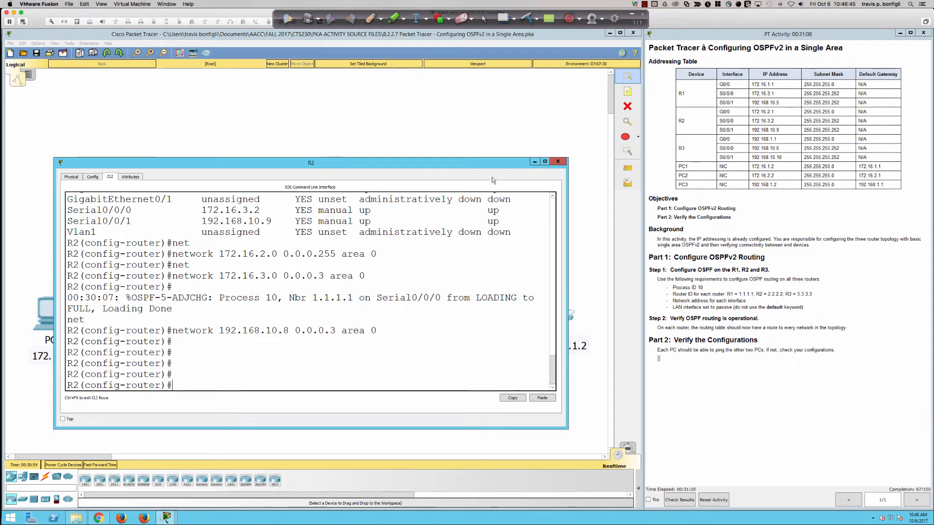
# Step: Enlarge the R2 window, exit configuration mode, and display the OSPF link-state database summary
pyautogui.moveTo(495, 158); pyautogui.dragTo(498, 48)
pyautogui.write('end')
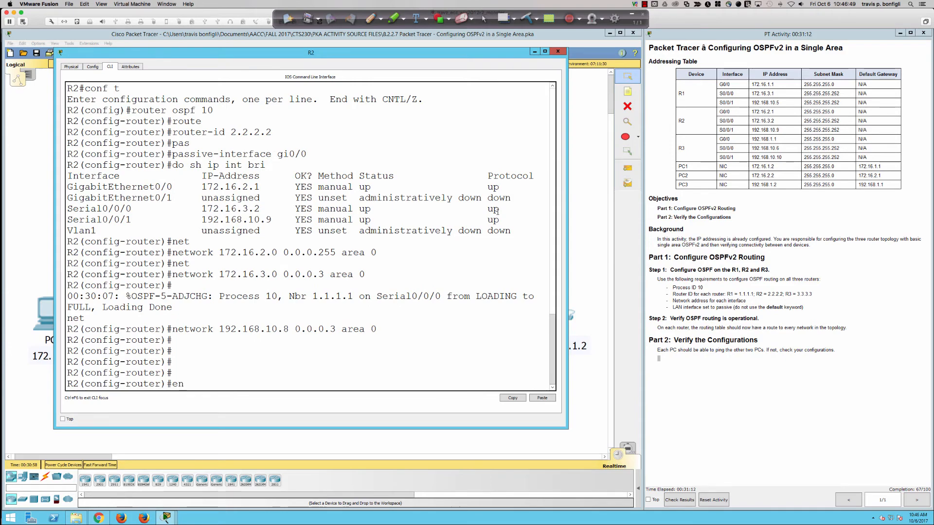
pyautogui.press('Return')
pyautogui.press('Return')
pyautogui.press('Return')
pyautogui.press('Return')
pyautogui.write('sh ip ospf data')
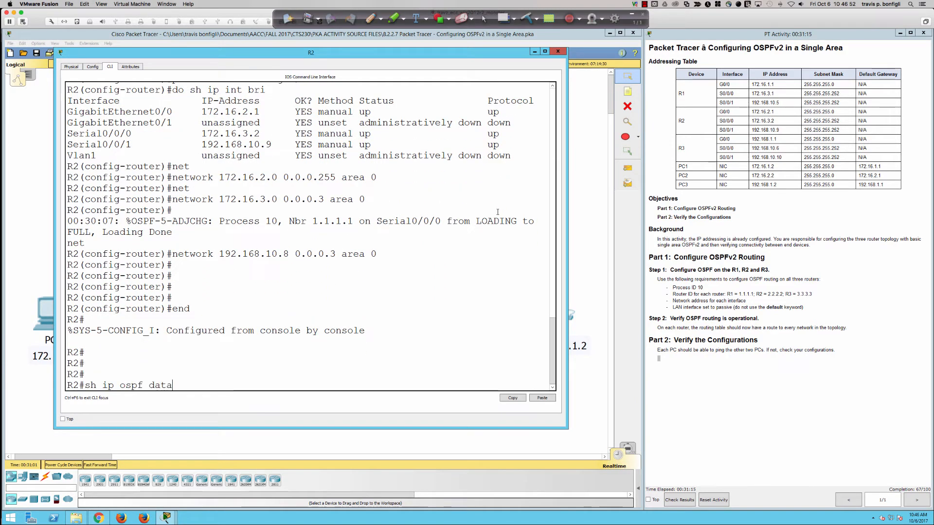
pyautogui.press('Return')
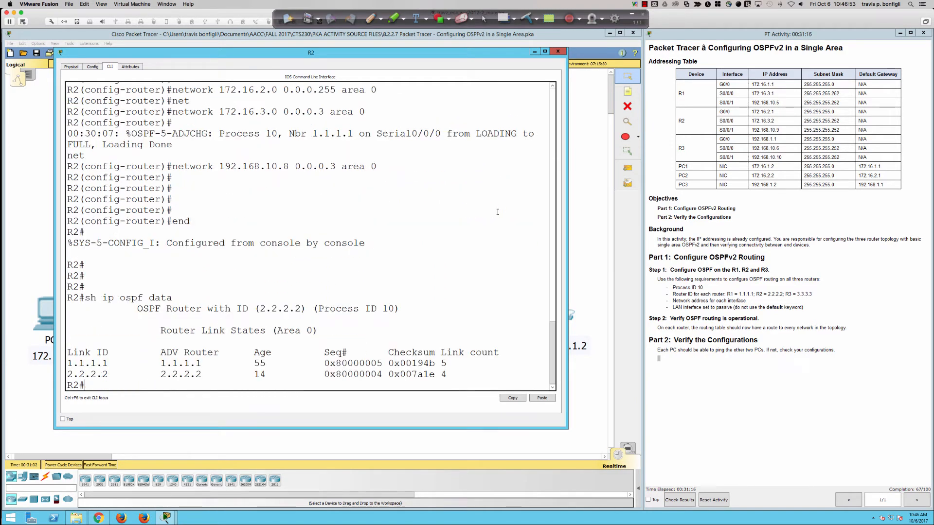
pyautogui.press('Return')
pyautogui.press('Return')
pyautogui.press('Return')
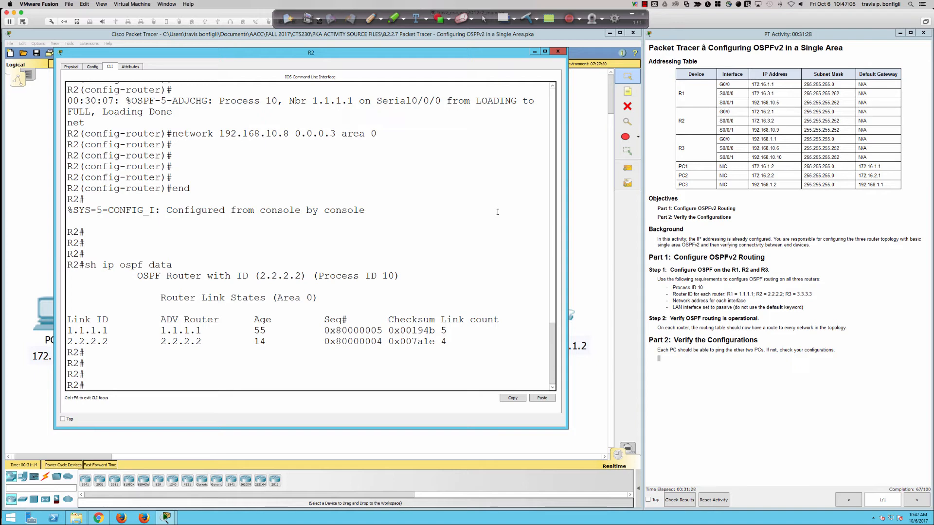
# Step: Display the detailed router link states in R2's OSPF database with sh ip ospf database router
pyautogui.write('sh ip ospf dat')
pyautogui.press('Tab')
pyautogui.write('router')
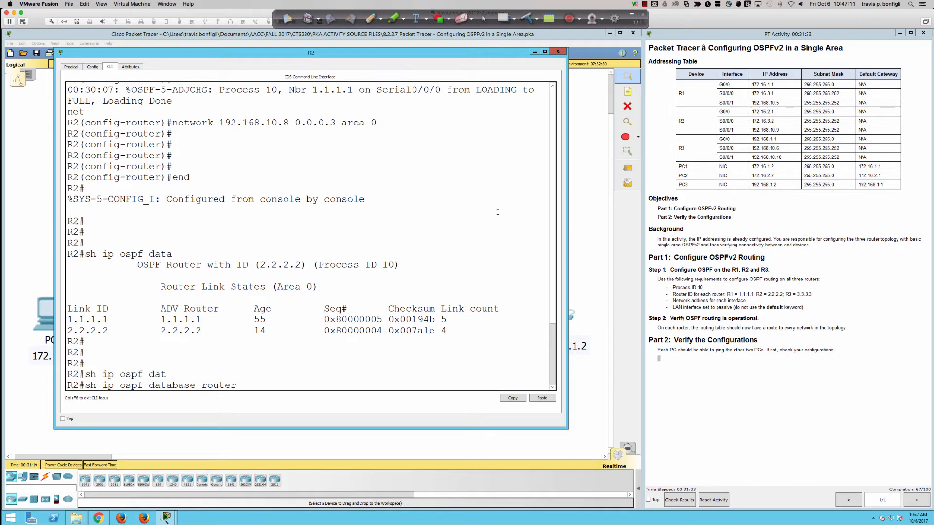
pyautogui.press('Return')
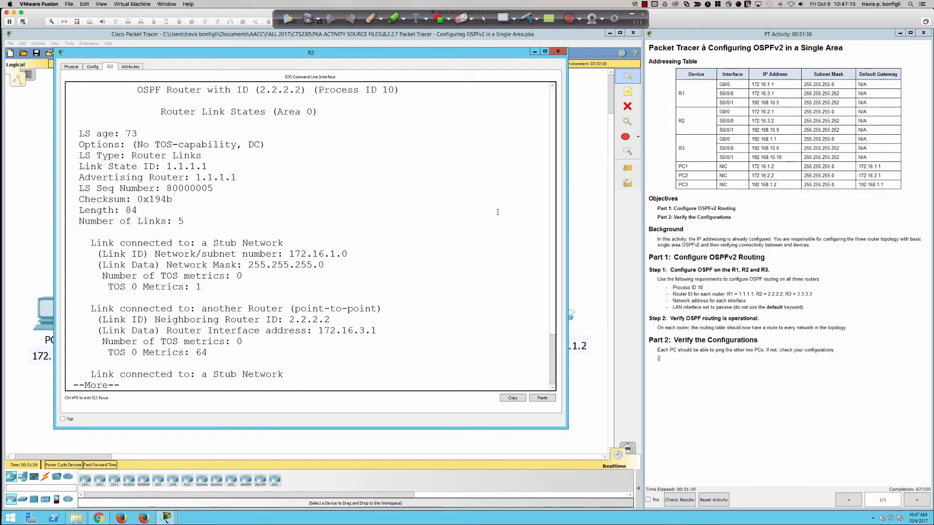
# Step: Read through the links advertised by routers 1.1.1.1 and 2.2.2.2 in the router link-state listing
pyautogui.press('Return')
pyautogui.press('Return')
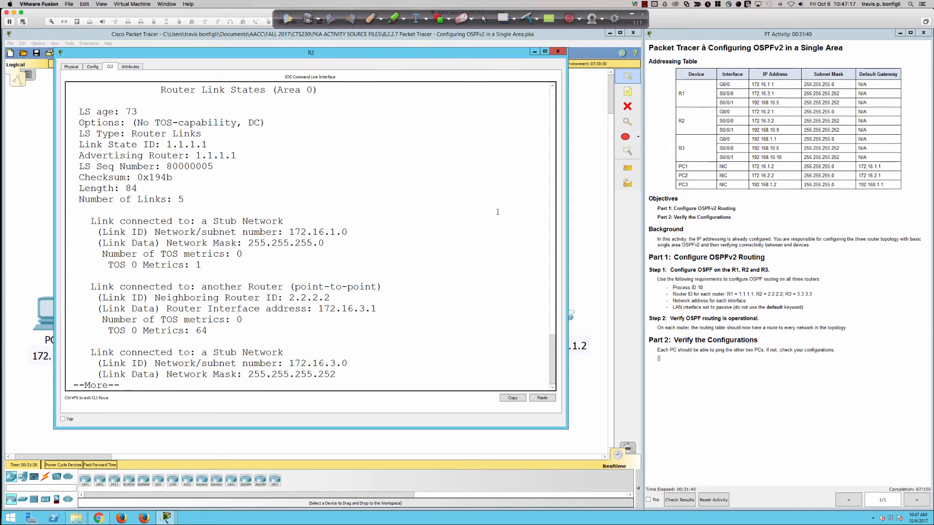
pyautogui.press('Return')
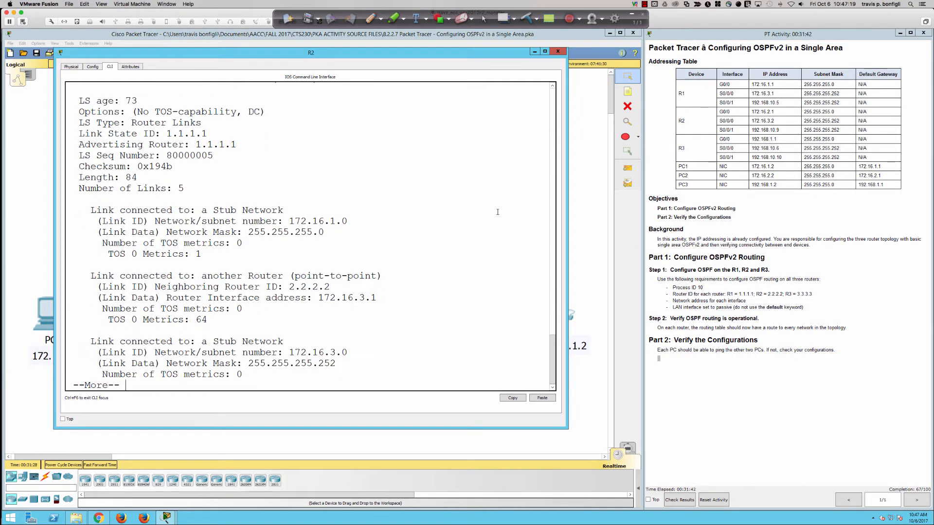
pyautogui.press('Return')
pyautogui.press('Return')
pyautogui.press('Return')
pyautogui.press('Return')
pyautogui.press('Return')
pyautogui.press('Return')
pyautogui.press('Return')
pyautogui.press('Return')
pyautogui.press('Return')
pyautogui.press('Return')
pyautogui.press('Return')
pyautogui.press('Return')
pyautogui.press('Return')
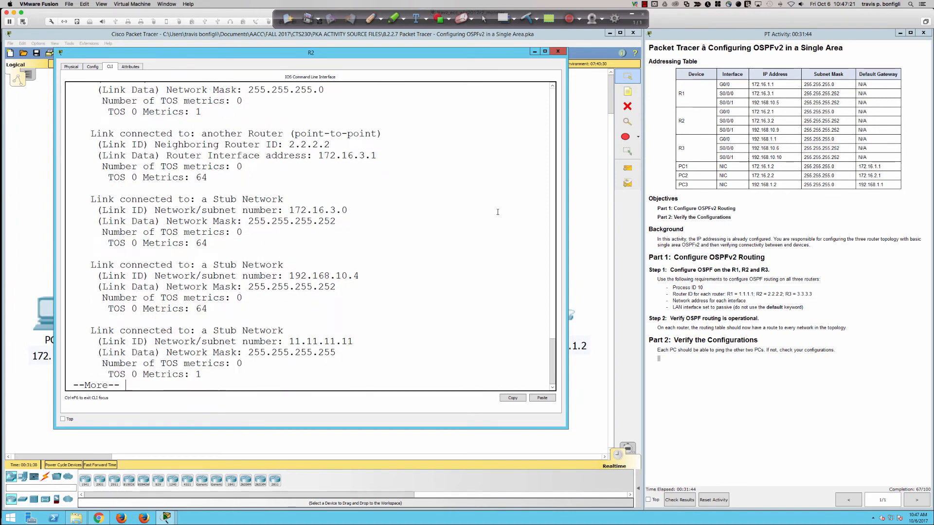
pyautogui.press('Return')
pyautogui.press('Return')
pyautogui.press('Return')
pyautogui.press('Return')
pyautogui.press('Return')
pyautogui.press('Return')
pyautogui.press('Return')
pyautogui.press('Return')
pyautogui.press('Return')
pyautogui.press('Return')
pyautogui.press('Return')
pyautogui.press('Return')
pyautogui.press('Return')
pyautogui.press('Return')
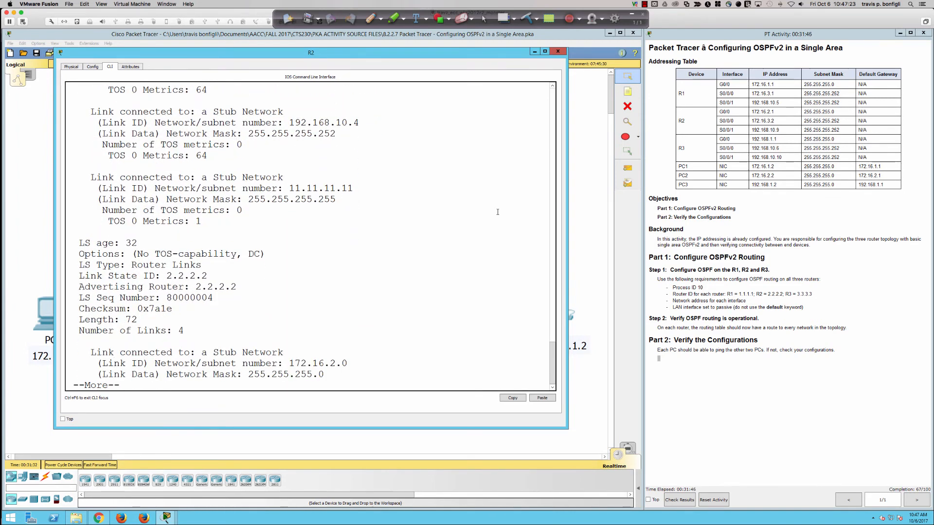
pyautogui.press('Return')
pyautogui.press('Return')
pyautogui.press('Return')
pyautogui.press('Return')
pyautogui.press('Return')
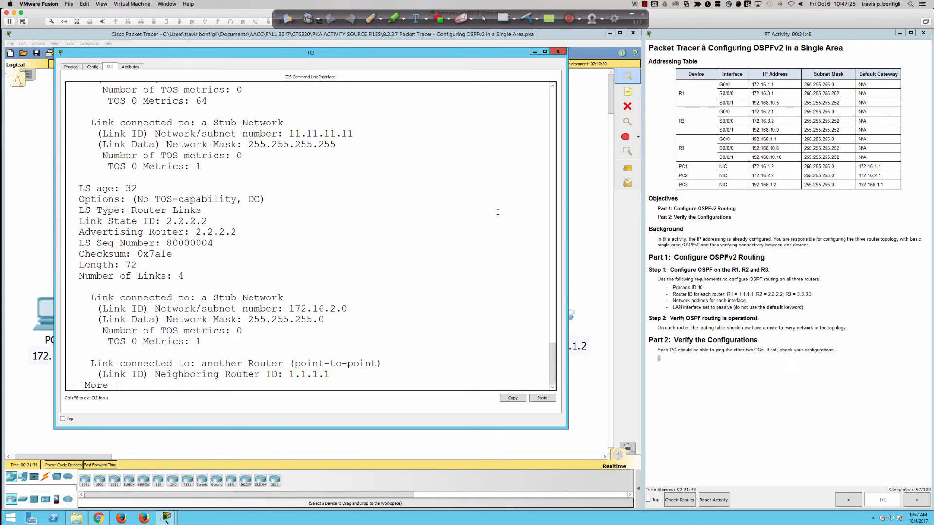
pyautogui.press('Return')
pyautogui.press('Return')
pyautogui.press('Return')
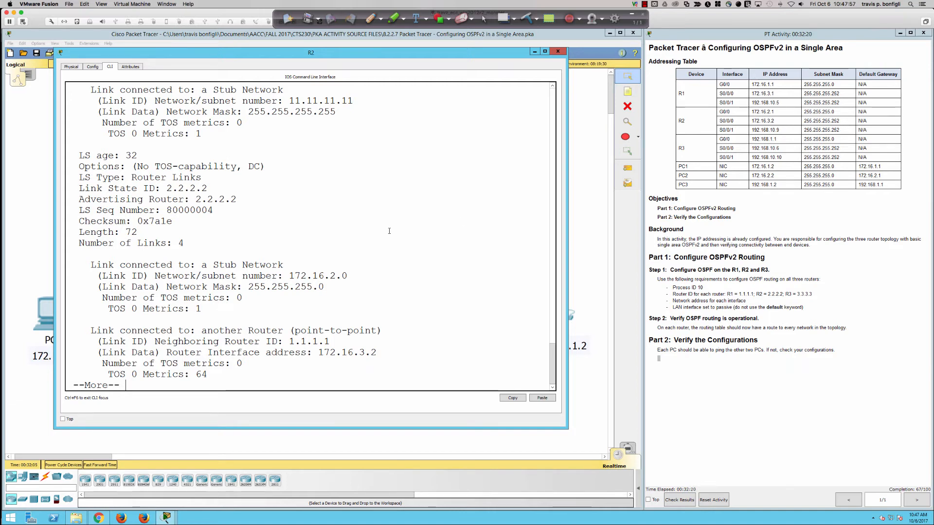
# Step: Sketch three routers joined by serial links, with R1 and 2 labelled, network X beside R1, and a DV arrow from R1 to 2
pyautogui.click(374, 20)
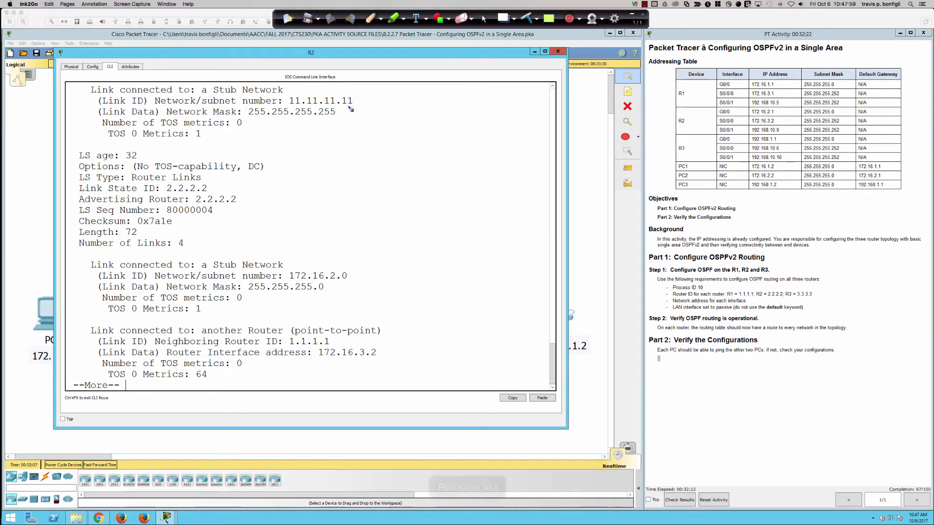
pyautogui.moveTo(333, 180)
pyautogui.mouseDown()
pyautogui.moveTo(305, 184)
pyautogui.moveTo(445, 182)
pyautogui.moveTo(460, 197)
pyautogui.moveTo(483, 181)
pyautogui.moveTo(584, 184)
pyautogui.moveTo(650, 170)
pyautogui.moveTo(626, 163)
pyautogui.mouseUp()
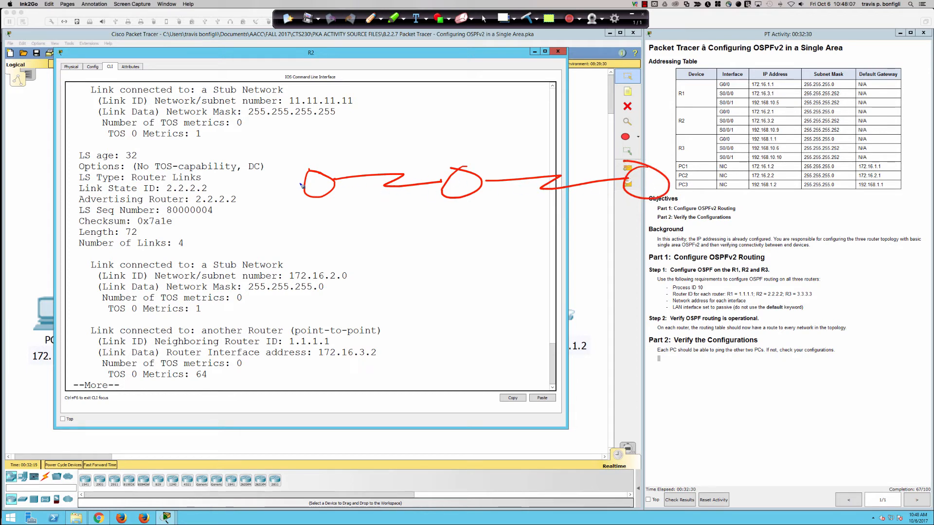
pyautogui.moveTo(305, 183); pyautogui.dragTo(282, 183)
pyautogui.moveTo(252, 183); pyautogui.dragTo(254, 196)
pyautogui.moveTo(314, 194)
pyautogui.mouseDown()
pyautogui.moveTo(428, 163)
pyautogui.moveTo(450, 164)
pyautogui.moveTo(476, 188)
pyautogui.mouseUp()
pyautogui.moveTo(246, 195)
pyautogui.mouseDown()
pyautogui.moveTo(265, 175)
pyautogui.moveTo(275, 195)
pyautogui.mouseUp()
pyautogui.moveTo(368, 130)
pyautogui.mouseDown()
pyautogui.moveTo(370, 146)
pyautogui.moveTo(394, 147)
pyautogui.moveTo(401, 125)
pyautogui.moveTo(416, 150)
pyautogui.mouseUp()
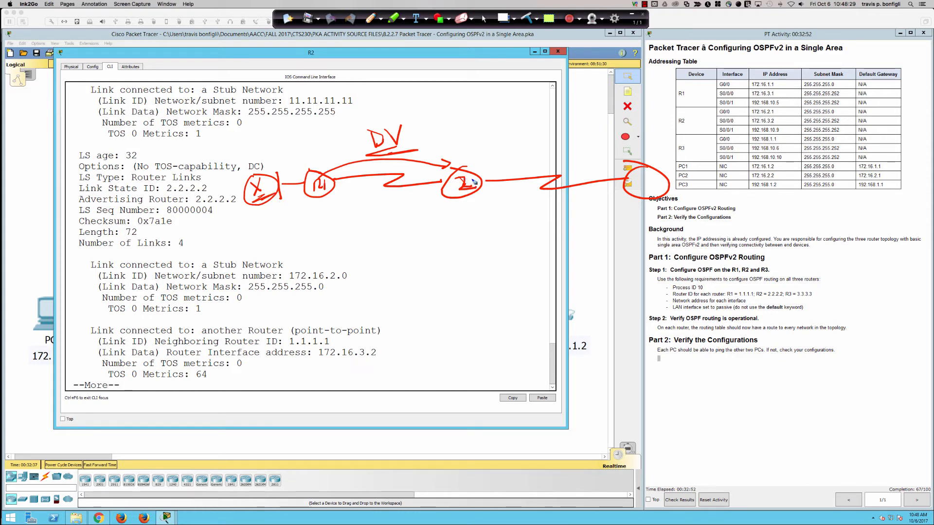
# Step: Label router 3, mark the updates passing between routers 2 and 3, draw a wavy divider through router 2, and clear the sketch
pyautogui.moveTo(474, 181)
pyautogui.mouseDown()
pyautogui.moveTo(490, 170)
pyautogui.moveTo(630, 174)
pyautogui.moveTo(646, 193)
pyautogui.mouseUp()
pyautogui.moveTo(470, 203)
pyautogui.mouseDown()
pyautogui.moveTo(470, 217)
pyautogui.moveTo(499, 213)
pyautogui.mouseUp()
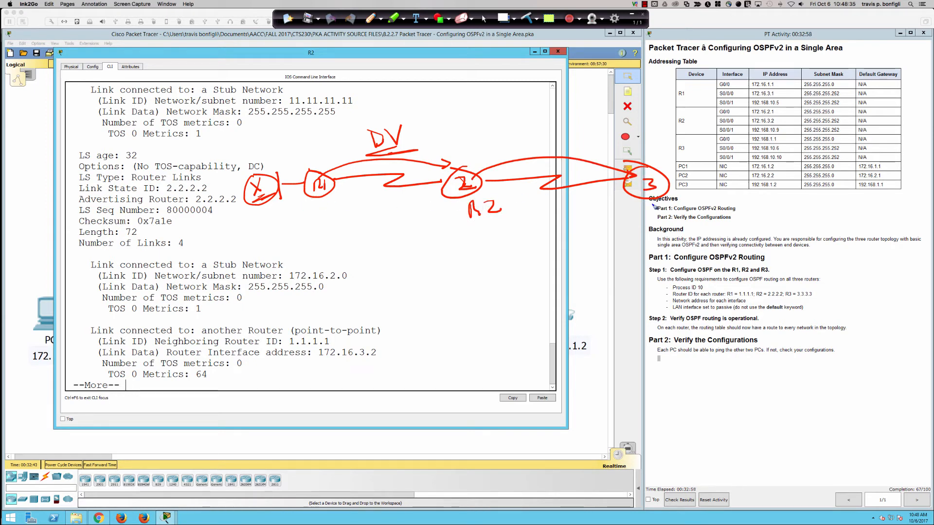
pyautogui.moveTo(647, 163)
pyautogui.mouseDown()
pyautogui.moveTo(625, 189)
pyautogui.moveTo(635, 204)
pyautogui.mouseUp()
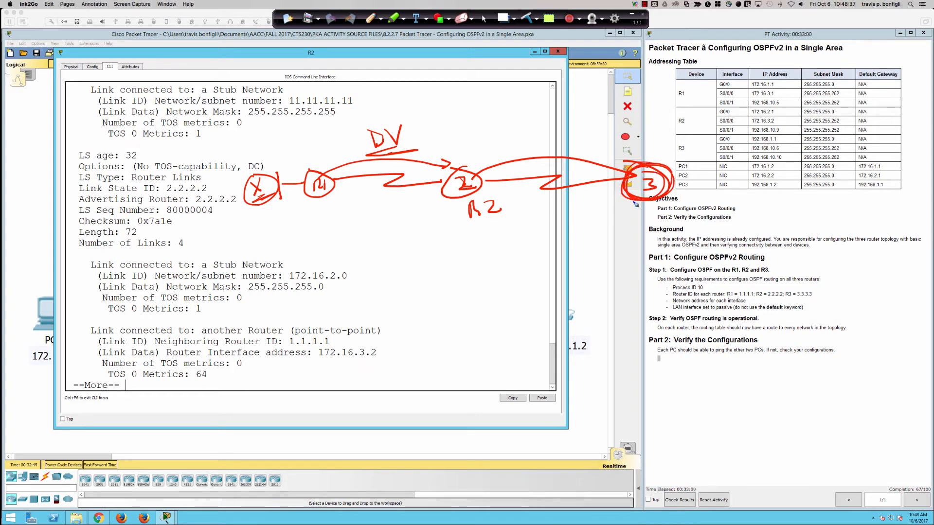
pyautogui.moveTo(306, 206); pyautogui.dragTo(353, 206)
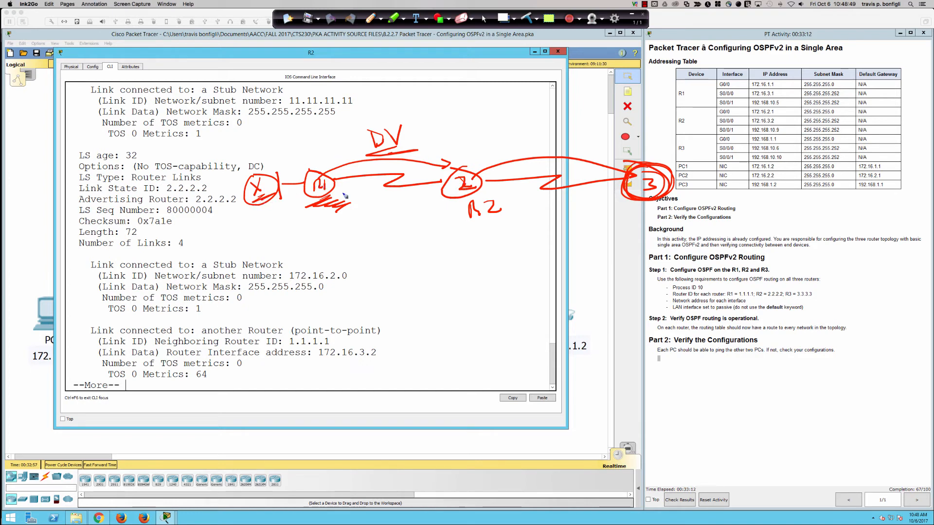
pyautogui.moveTo(646, 208)
pyautogui.mouseDown()
pyautogui.moveTo(661, 209)
pyautogui.moveTo(644, 211)
pyautogui.mouseUp()
pyautogui.moveTo(415, 147); pyautogui.dragTo(395, 153)
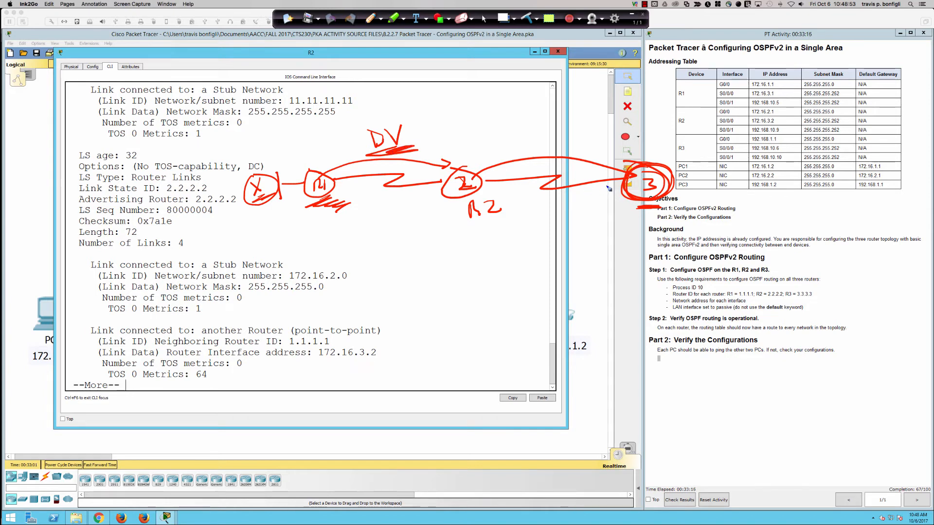
pyautogui.moveTo(640, 160)
pyautogui.mouseDown()
pyautogui.moveTo(499, 158)
pyautogui.moveTo(510, 157)
pyautogui.mouseUp()
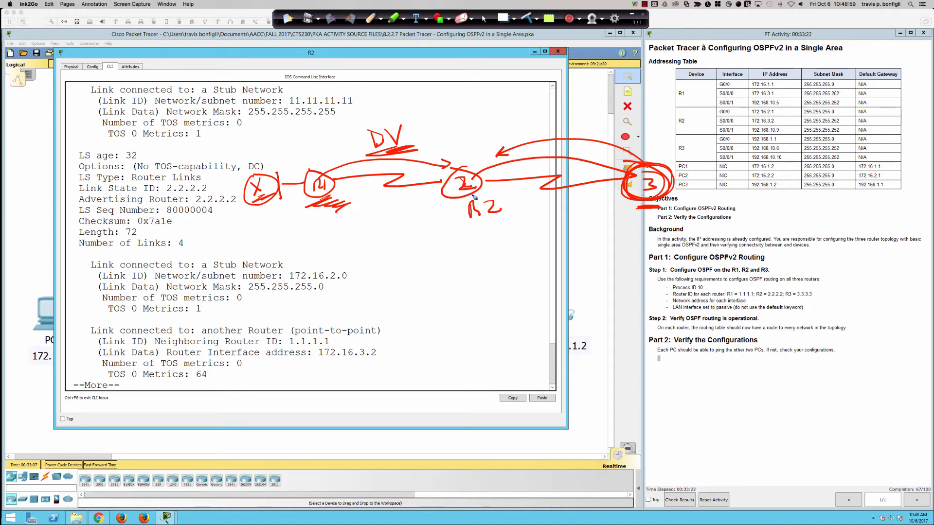
pyautogui.moveTo(433, 86); pyautogui.dragTo(446, 306)
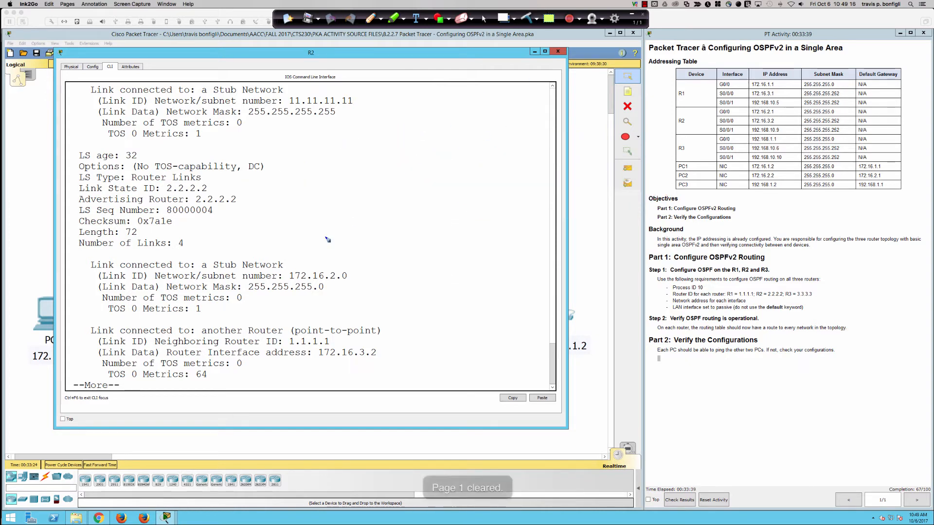
pyautogui.click(527, 18)
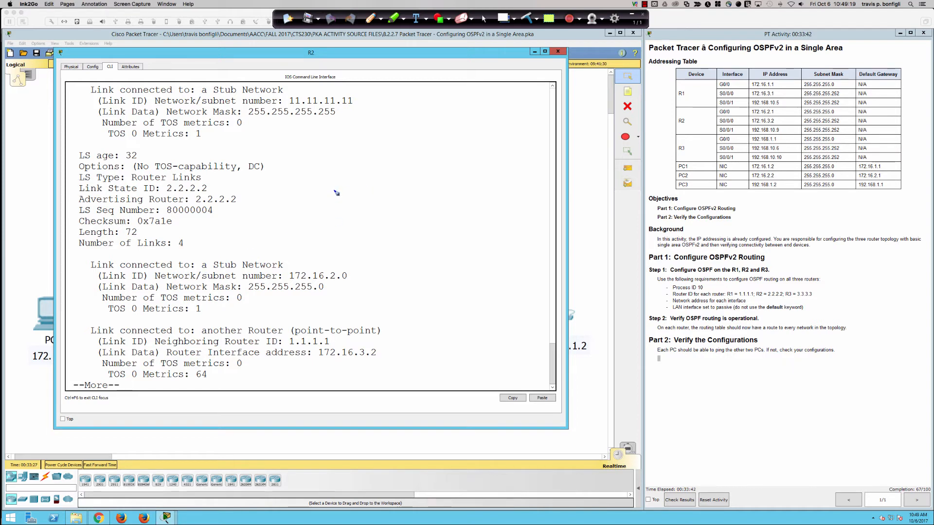
# Step: Sketch routers 1, 2 and 3 in a row with network X attached to router 1, and draw arrows from router 2 to both neighbours
pyautogui.moveTo(338, 183)
pyautogui.mouseDown()
pyautogui.moveTo(343, 205)
pyautogui.moveTo(360, 192)
pyautogui.moveTo(680, 191)
pyautogui.moveTo(675, 178)
pyautogui.moveTo(686, 176)
pyautogui.mouseUp()
pyautogui.moveTo(515, 189); pyautogui.dragTo(536, 197)
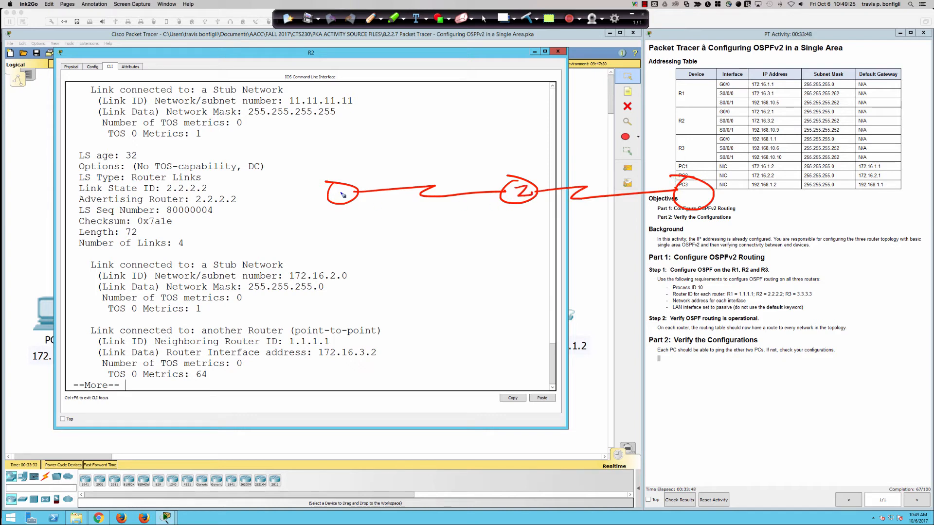
pyautogui.moveTo(340, 188)
pyautogui.mouseDown()
pyautogui.moveTo(344, 202)
pyautogui.moveTo(292, 195)
pyautogui.moveTo(291, 211)
pyautogui.moveTo(257, 206)
pyautogui.moveTo(282, 221)
pyautogui.moveTo(271, 215)
pyautogui.mouseUp()
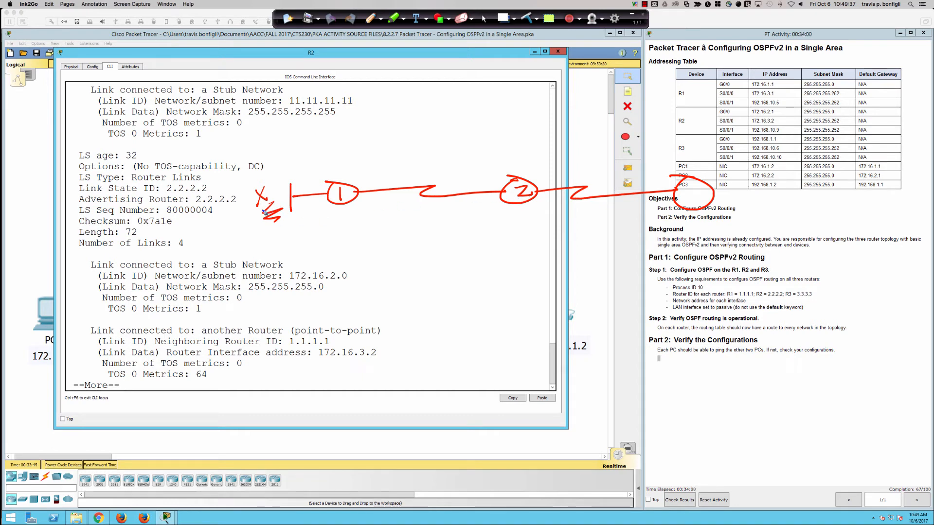
pyautogui.moveTo(523, 178)
pyautogui.mouseDown()
pyautogui.moveTo(510, 169)
pyautogui.moveTo(373, 171)
pyautogui.mouseUp()
pyautogui.moveTo(688, 190)
pyautogui.mouseDown()
pyautogui.moveTo(696, 190)
pyautogui.moveTo(688, 205)
pyautogui.mouseUp()
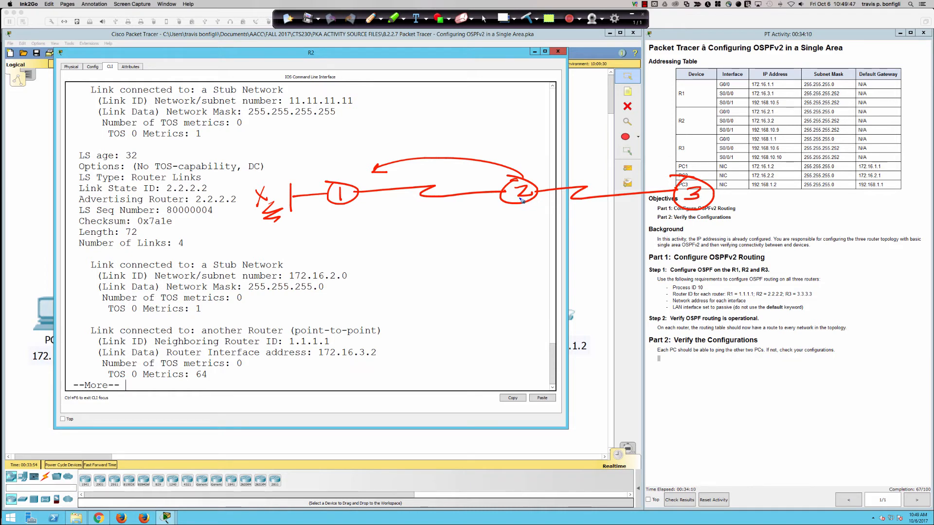
pyautogui.moveTo(523, 204)
pyautogui.mouseDown()
pyautogui.moveTo(628, 214)
pyautogui.moveTo(664, 206)
pyautogui.mouseUp()
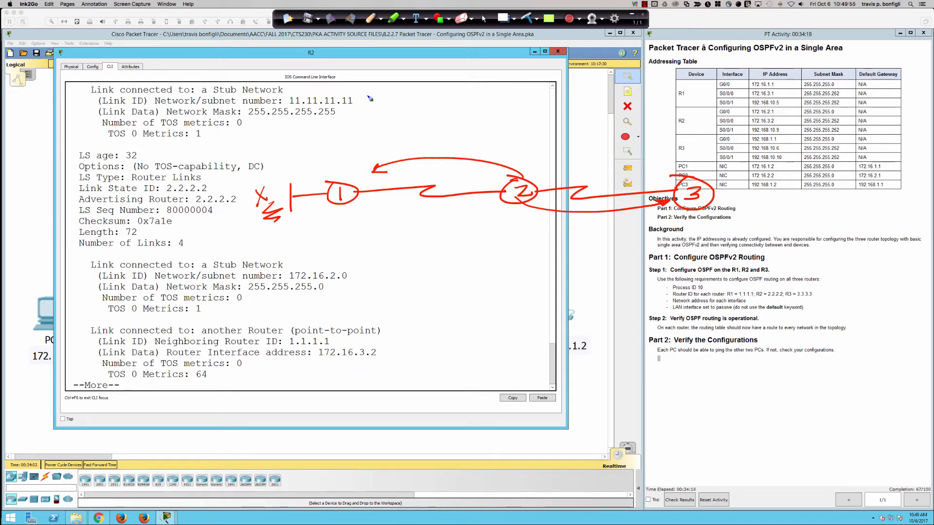
# Step: Write 1.1.1.1 above the routers, underline it, and draw an arrow from it to an underlined X
pyautogui.moveTo(374, 102)
pyautogui.mouseDown()
pyautogui.moveTo(374, 111)
pyautogui.moveTo(397, 107)
pyautogui.moveTo(379, 115)
pyautogui.moveTo(383, 106)
pyautogui.moveTo(421, 116)
pyautogui.moveTo(484, 112)
pyautogui.mouseUp()
pyautogui.click(434, 113)
pyautogui.click(454, 111)
pyautogui.click(473, 111)
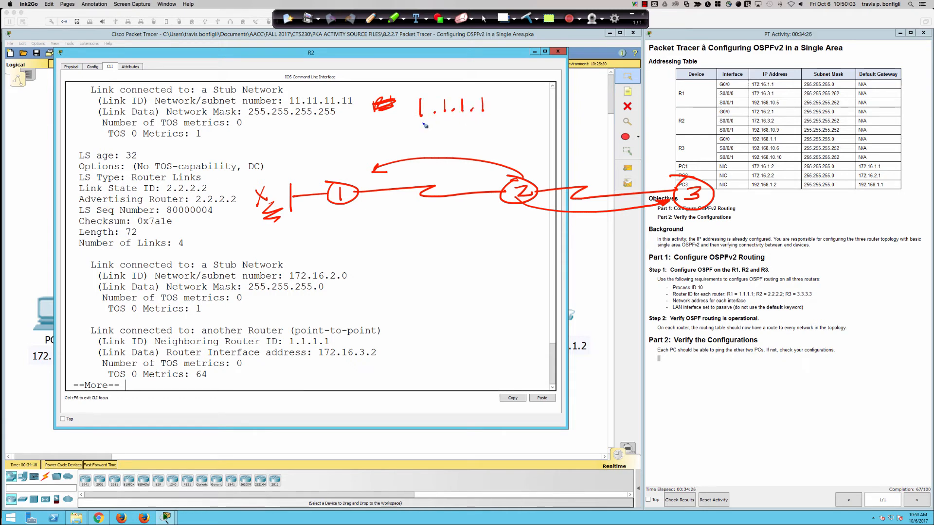
pyautogui.moveTo(419, 124)
pyautogui.mouseDown()
pyautogui.moveTo(495, 123)
pyautogui.moveTo(520, 107)
pyautogui.moveTo(512, 112)
pyautogui.moveTo(534, 116)
pyautogui.mouseUp()
pyautogui.moveTo(534, 100)
pyautogui.mouseDown()
pyautogui.moveTo(524, 116)
pyautogui.moveTo(536, 117)
pyautogui.mouseUp()
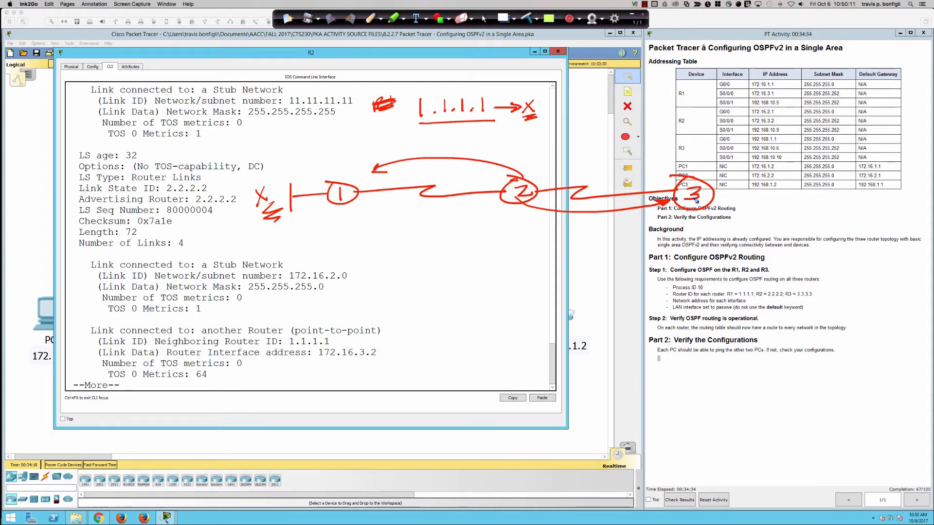
# Step: Draw arrows tracing the paths between routers 3, 2 and 1, underline router 1, and clear all annotations
pyautogui.moveTo(688, 211)
pyautogui.mouseDown()
pyautogui.moveTo(687, 222)
pyautogui.moveTo(538, 265)
pyautogui.moveTo(355, 217)
pyautogui.moveTo(496, 207)
pyautogui.moveTo(457, 180)
pyautogui.moveTo(375, 195)
pyautogui.moveTo(385, 199)
pyautogui.mouseUp()
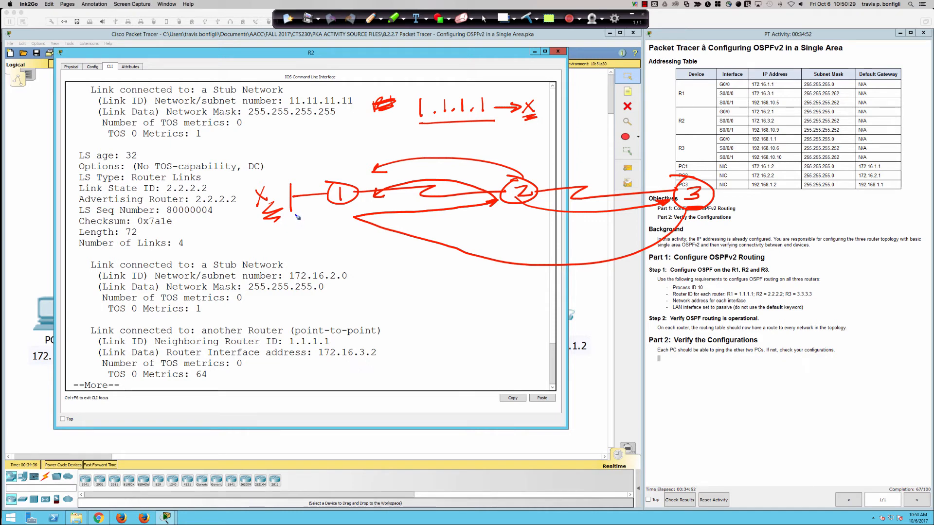
pyautogui.moveTo(335, 215)
pyautogui.mouseDown()
pyautogui.moveTo(355, 210)
pyautogui.moveTo(343, 219)
pyautogui.mouseUp()
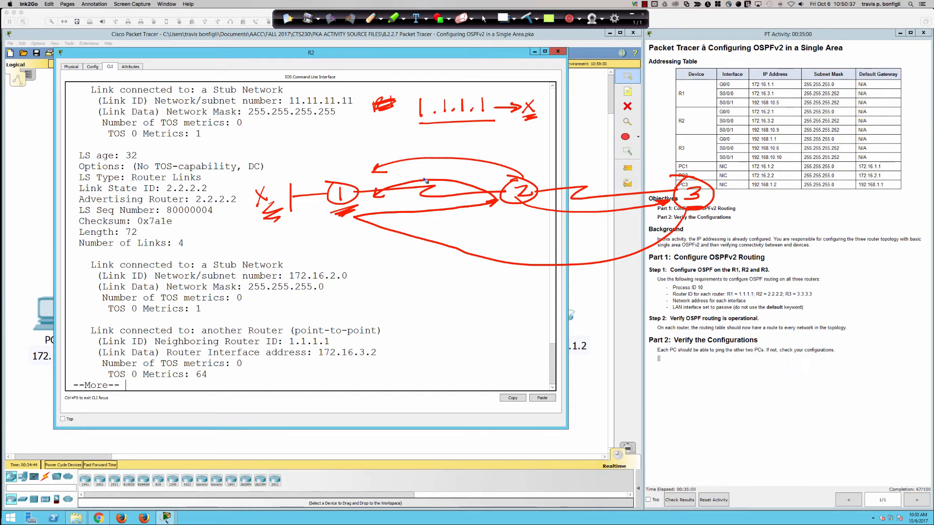
pyautogui.click(528, 19)
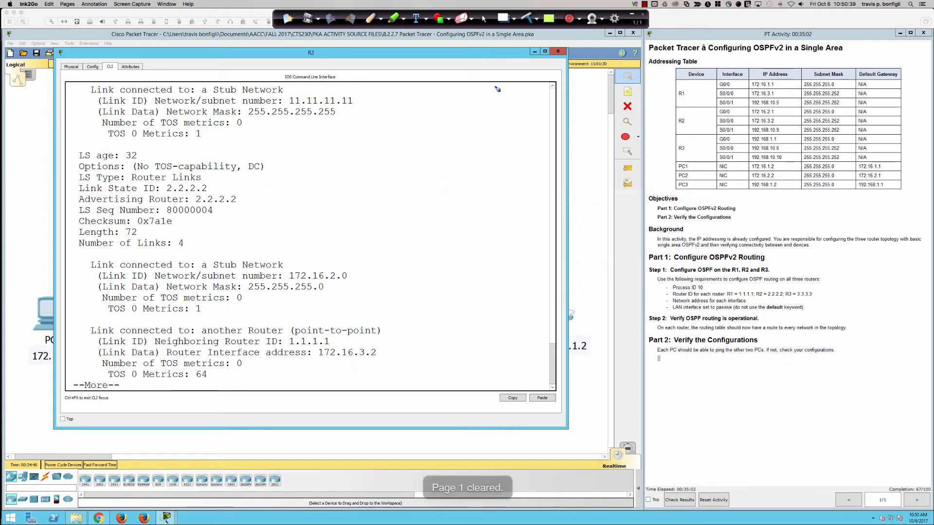
# Step: Leave annotation mode, view the network topology, and return to R2's command prompt
pyautogui.click(484, 19)
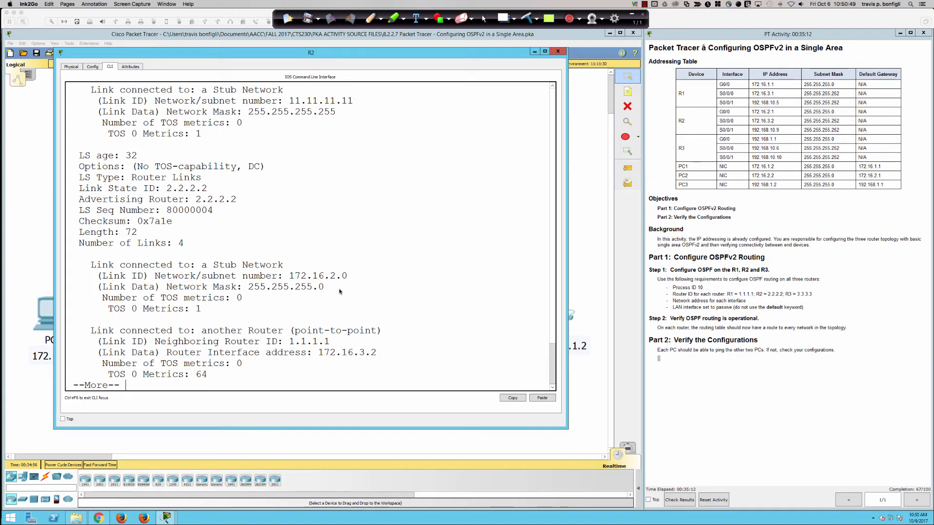
pyautogui.click(427, 282)
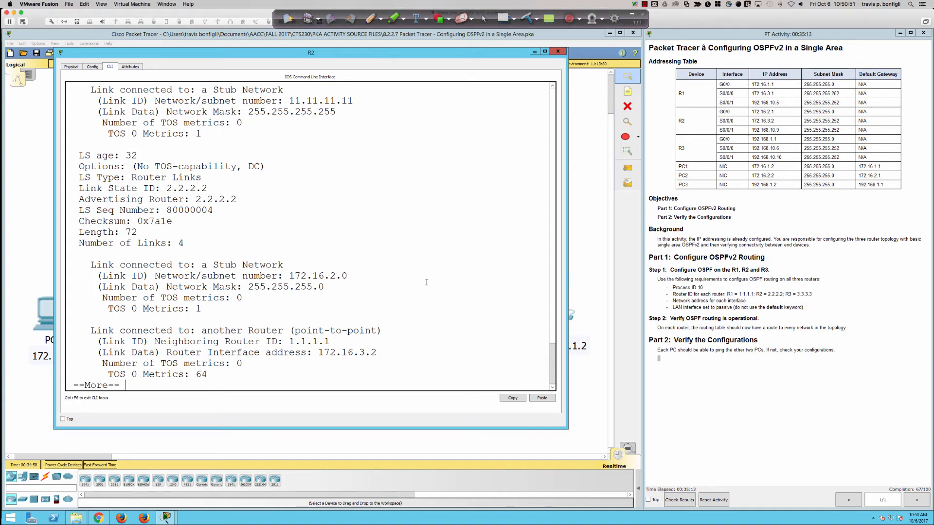
pyautogui.click(603, 415)
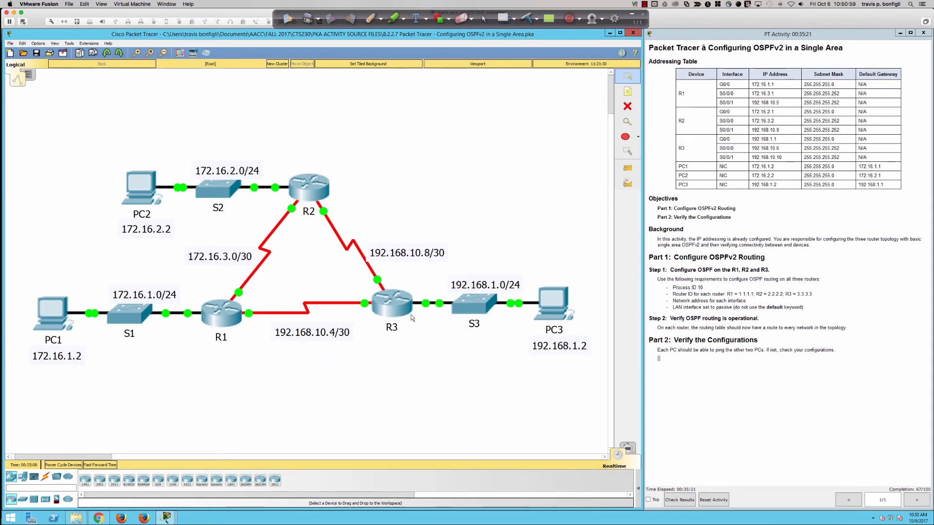
pyautogui.click(310, 193)
pyautogui.press('Return')
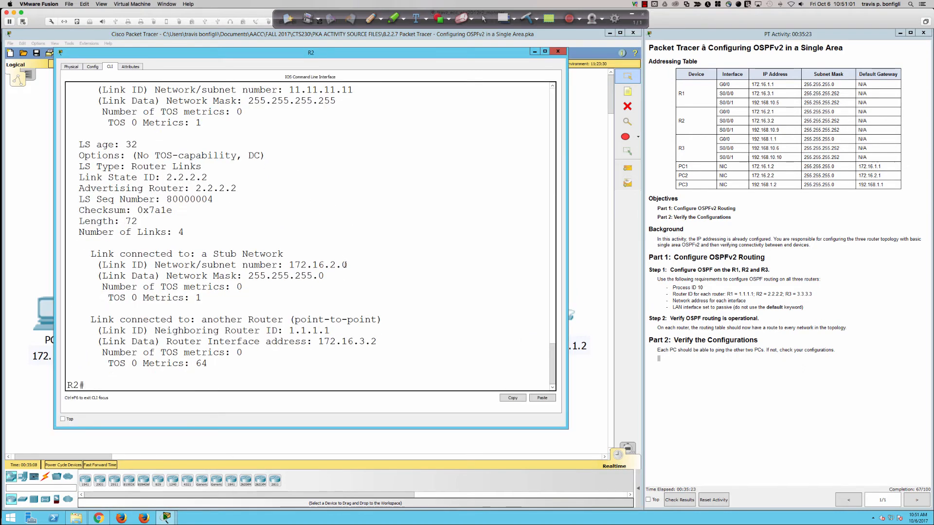
# Step: Try to display a brief OSPF interface summary on R2 with sh ip ospf int bri
pyautogui.write('sh ip ospf int bri')
pyautogui.press('Return')
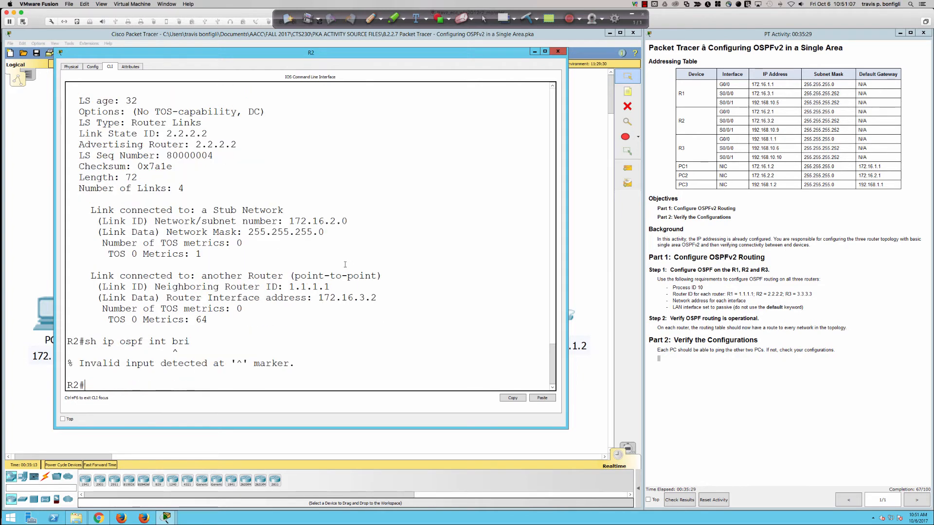
# Step: Display the full OSPF interface details on R2 with sh ip ospf int
pyautogui.press('Up')
pyautogui.press('BackSpace')
pyautogui.press('BackSpace')
pyautogui.press('BackSpace')
pyautogui.press('BackSpace')
pyautogui.press('Return')
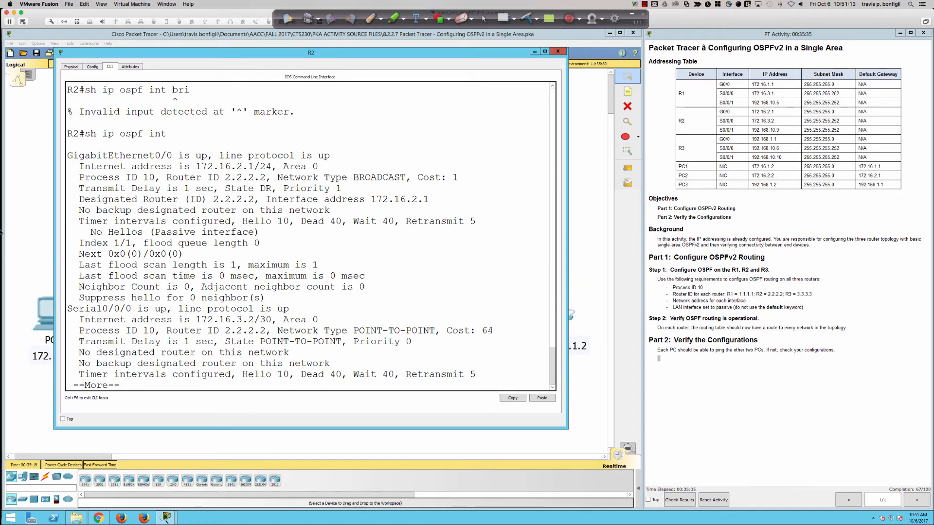
# Step: Switch to SecureCRT
pyautogui.press('super+Tab')
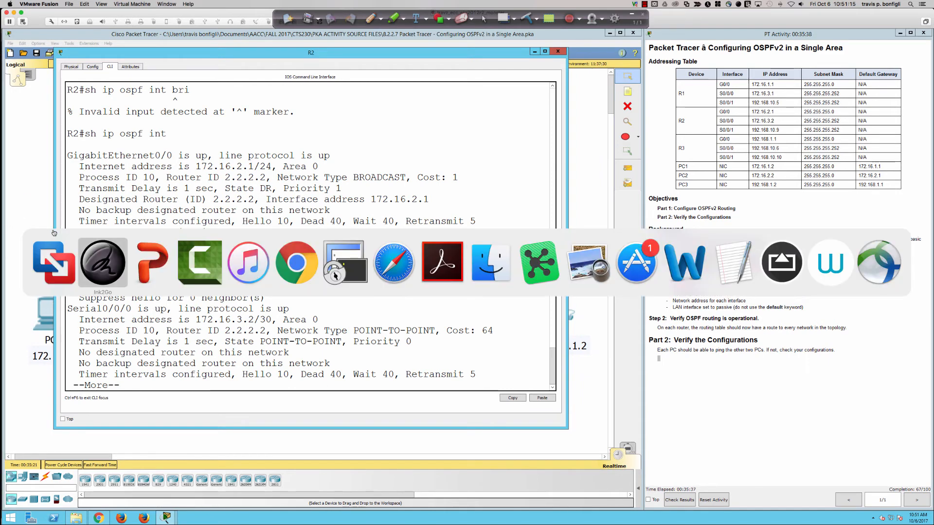
pyautogui.press('super+Tab')
pyautogui.press('super+Tab')
pyautogui.press('super+Tab')
pyautogui.press('super+Tab')
pyautogui.press('super+Tab')
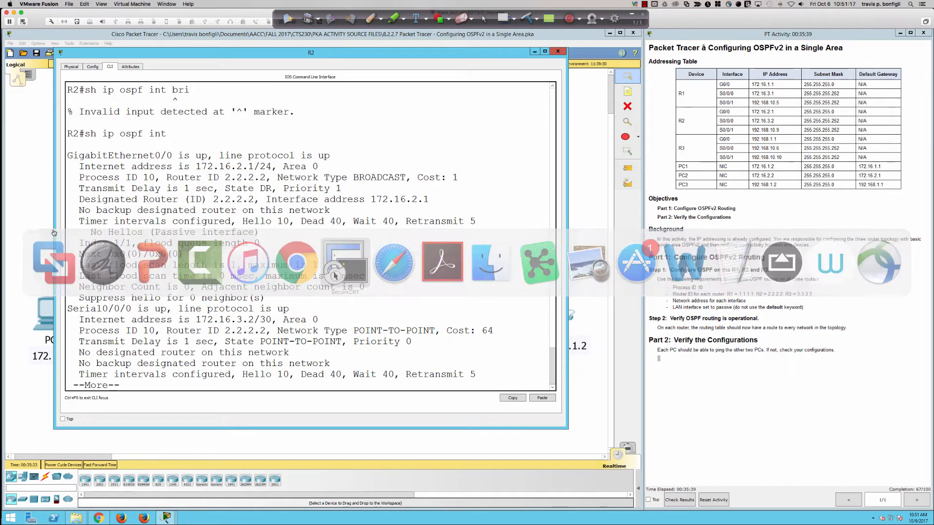
# Step: Wake the SP-B-P-R3 console session and enter privileged EXEC mode with en
pyautogui.press('Return')
pyautogui.press('Return')
pyautogui.press('Return')
pyautogui.press('Return')
pyautogui.press('Return')
pyautogui.press('Return')
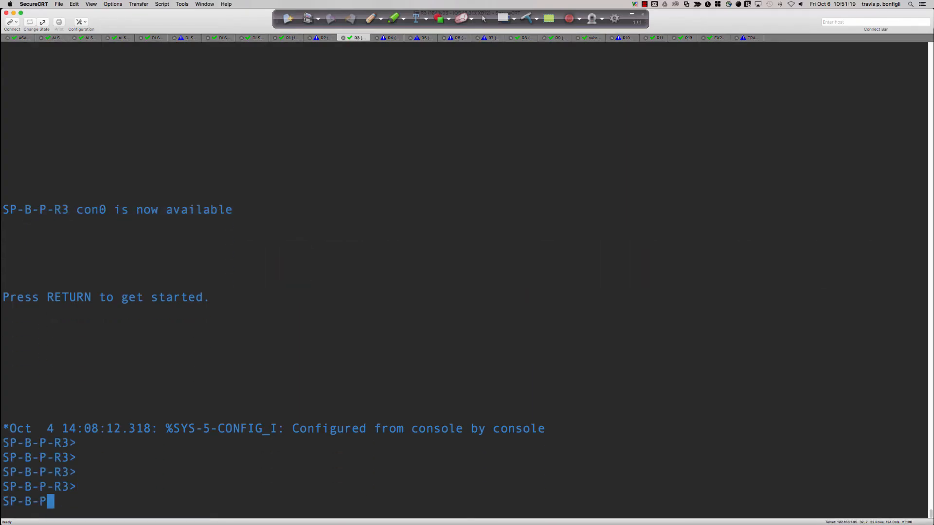
pyautogui.write('en')
pyautogui.press('Return')
# Step: Display the brief OSPF interface summary on SP-B-P-R3 with sh ip ospf int bri
pyautogui.write('sh ip ospf int')
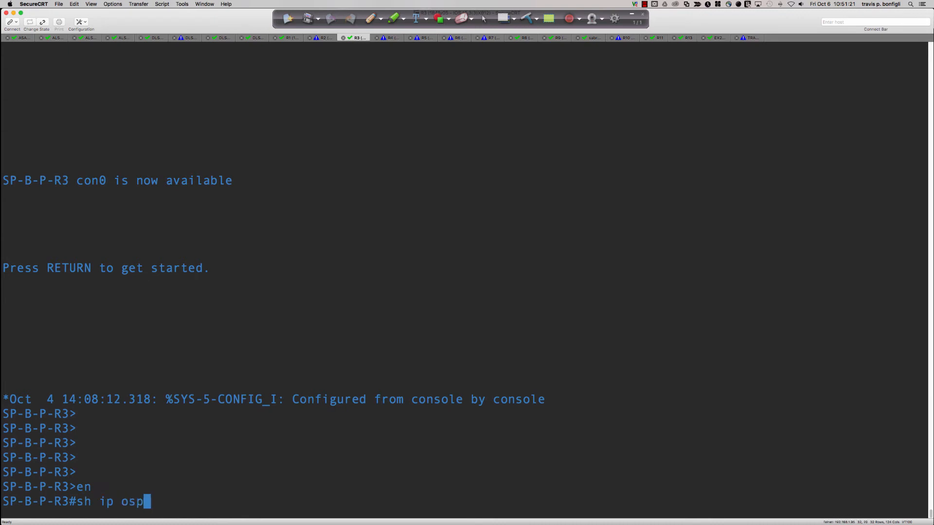
pyautogui.press('BackSpace')
pyautogui.press('BackSpace')
pyautogui.write('t b')
pyautogui.press('BackSpace')
pyautogui.press('BackSpace')
pyautogui.press('BackSpace')
pyautogui.write('nt bri')
pyautogui.press('Return')
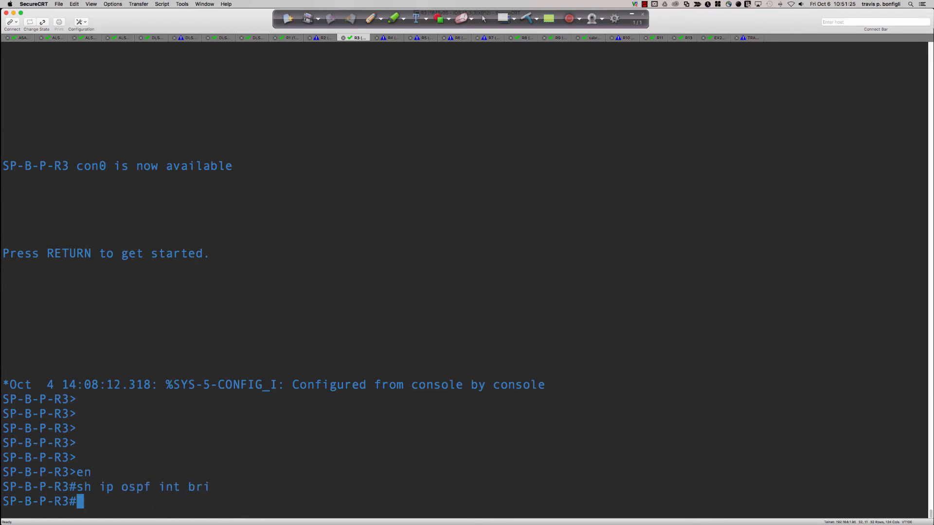
pyautogui.press('Return')
pyautogui.press('Return')
pyautogui.press('Return')
# Step: Switch back to VMware Fusion and advance R2's paged OSPF interface output by a few lines
pyautogui.press('super+Tab')
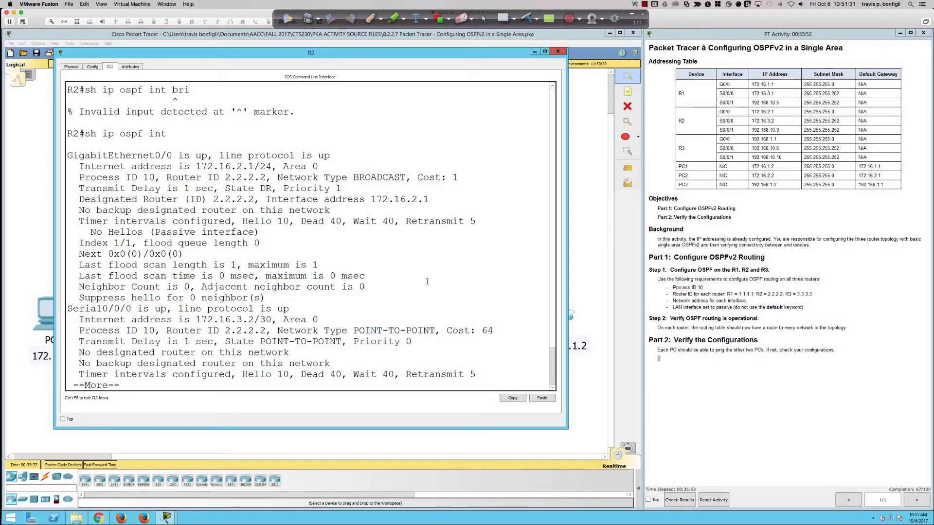
pyautogui.press('Return')
pyautogui.press('Return')
pyautogui.press('Return')
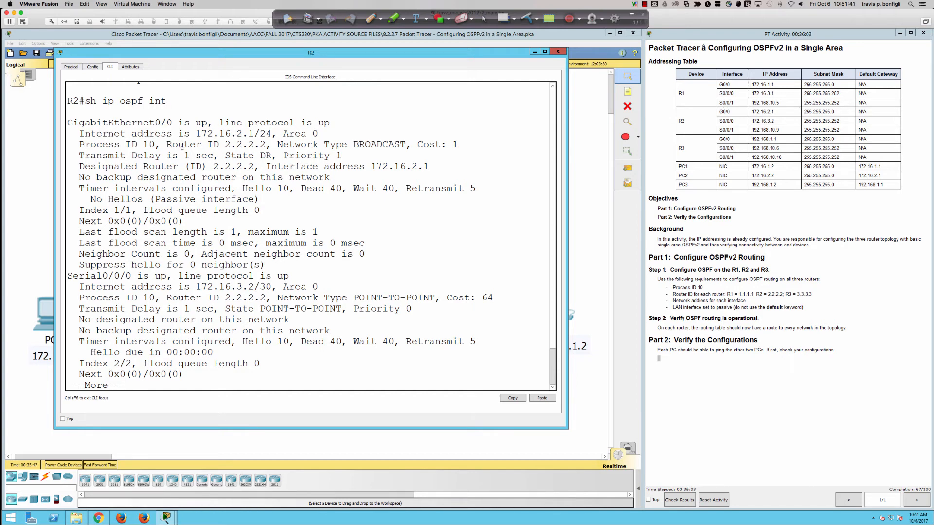
# Step: Highlight the router ID, interface name, network type and cost in R2's GigabitEthernet0/0 OSPF details
pyautogui.moveTo(126, 145); pyautogui.dragTo(271, 144)
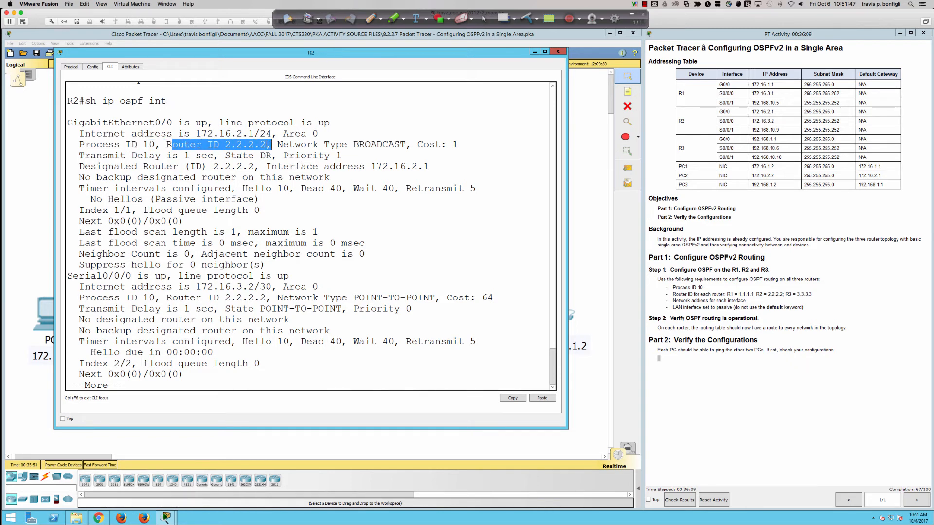
pyautogui.moveTo(132, 123); pyautogui.dragTo(179, 122)
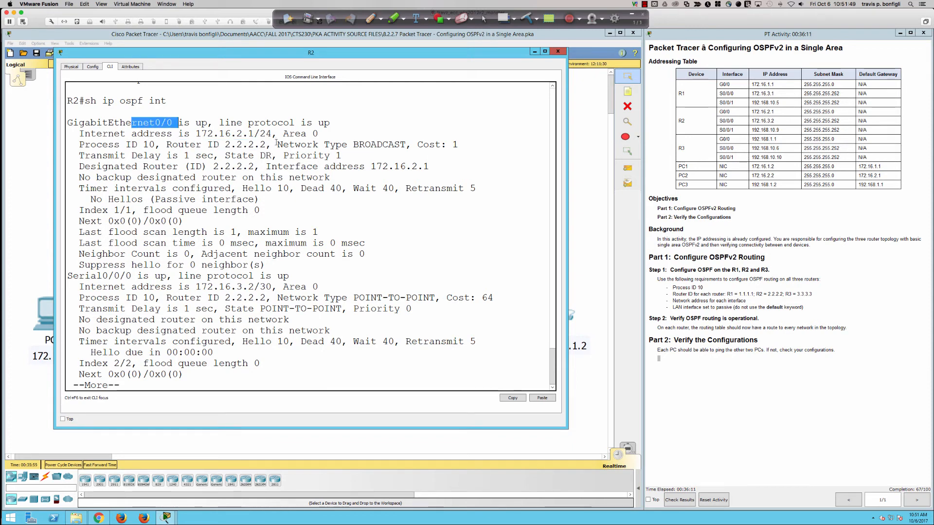
pyautogui.moveTo(276, 145); pyautogui.dragTo(406, 145)
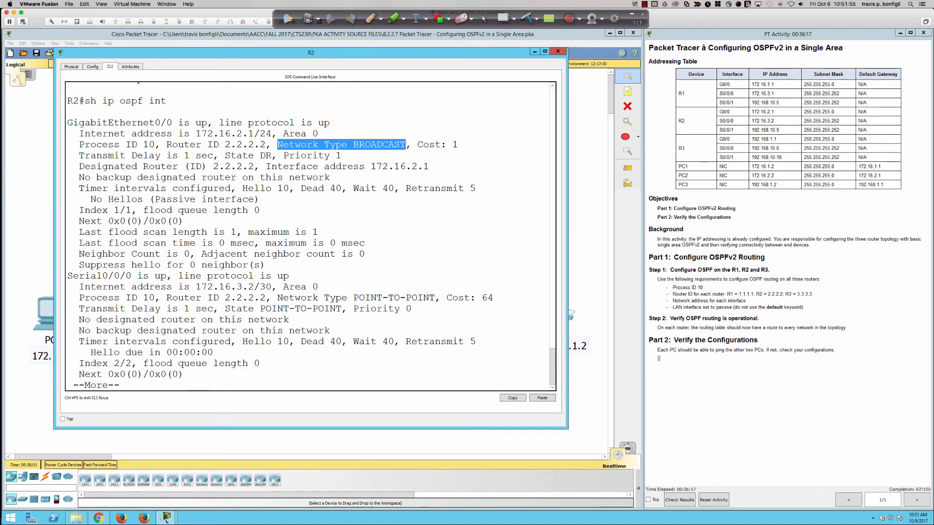
pyautogui.moveTo(417, 144); pyautogui.dragTo(462, 146)
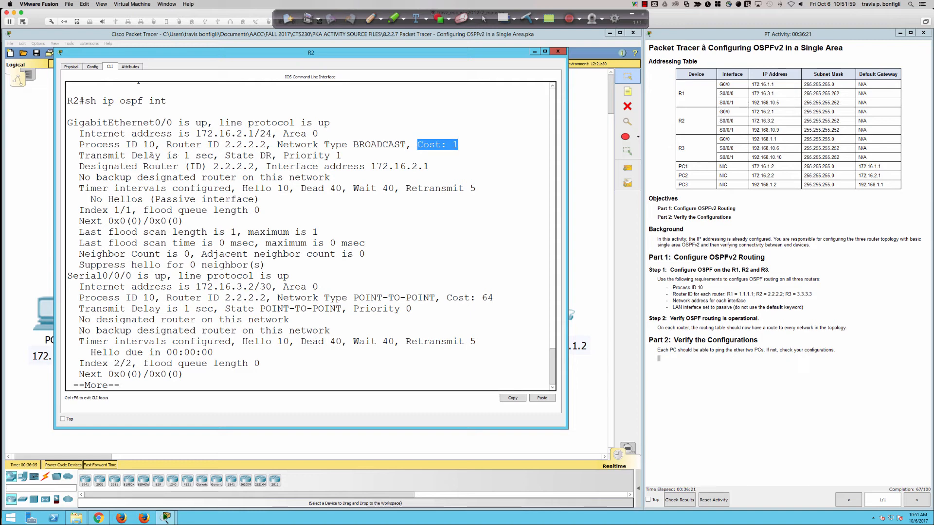
# Step: Highlight the state and priority fields in turn in R2's GigabitEthernet0/0 OSPF details
pyautogui.moveTo(219, 156); pyautogui.dragTo(286, 157)
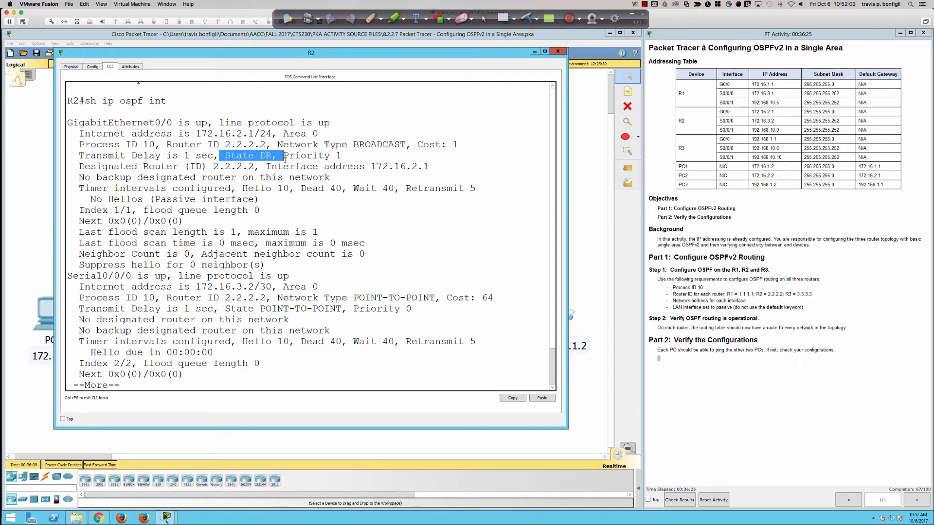
pyautogui.moveTo(286, 159)
pyautogui.mouseDown()
pyautogui.moveTo(214, 167)
pyautogui.moveTo(277, 156)
pyautogui.mouseUp()
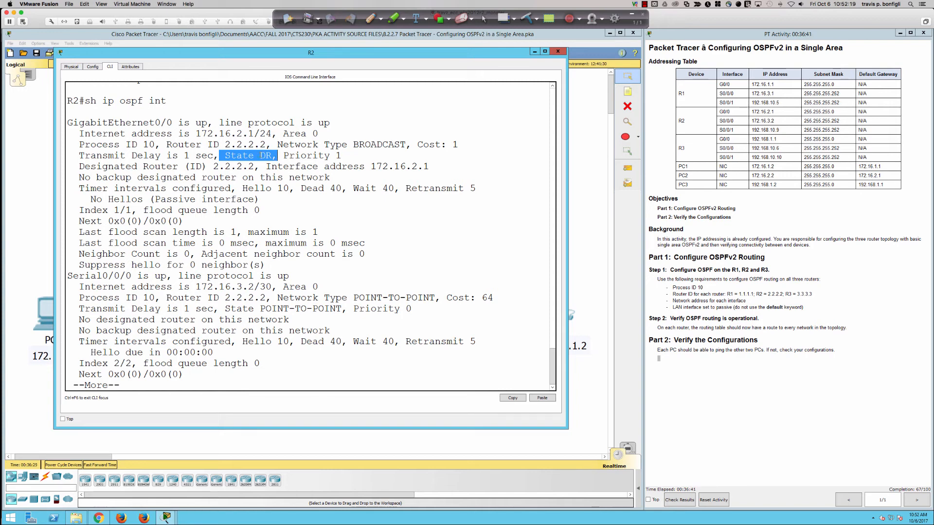
pyautogui.moveTo(284, 155); pyautogui.dragTo(343, 155)
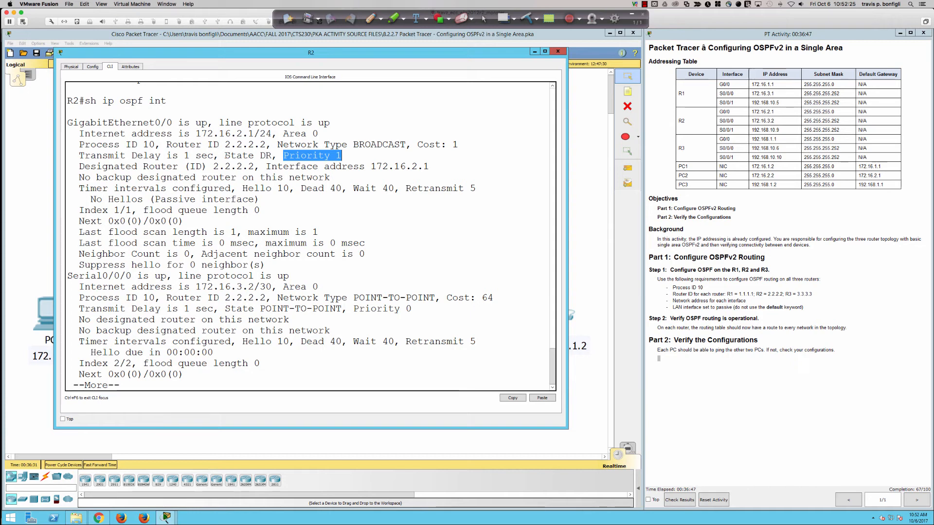
pyautogui.moveTo(225, 155); pyautogui.dragTo(273, 156)
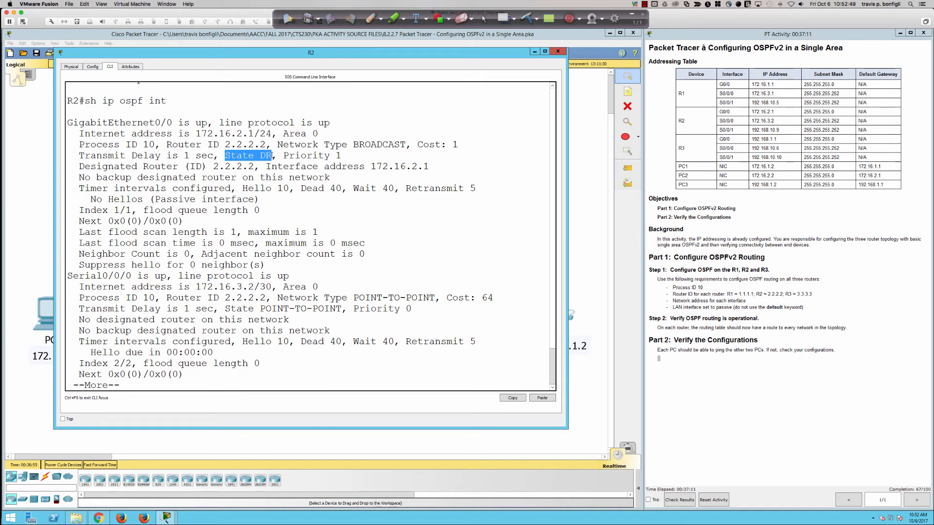
pyautogui.click(285, 154)
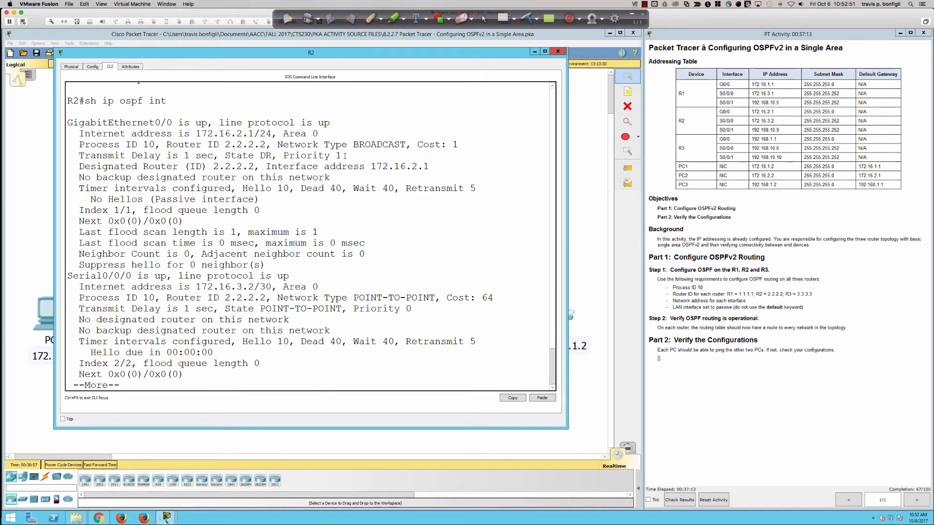
pyautogui.moveTo(342, 155); pyautogui.dragTo(284, 156)
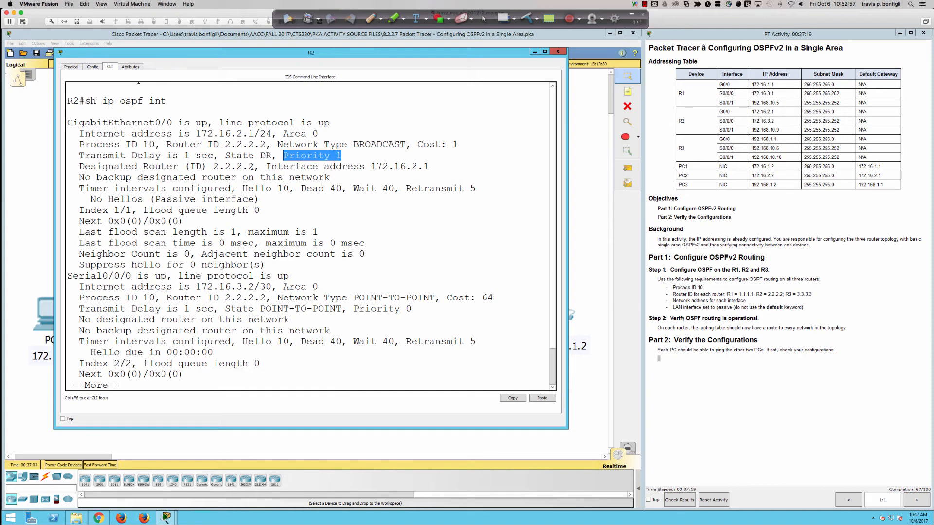
# Step: Highlight GigabitEthernet0/0's designated router ID, interface address and backup designated router line, and bring the network topology to the front
pyautogui.moveTo(254, 167); pyautogui.dragTo(85, 167)
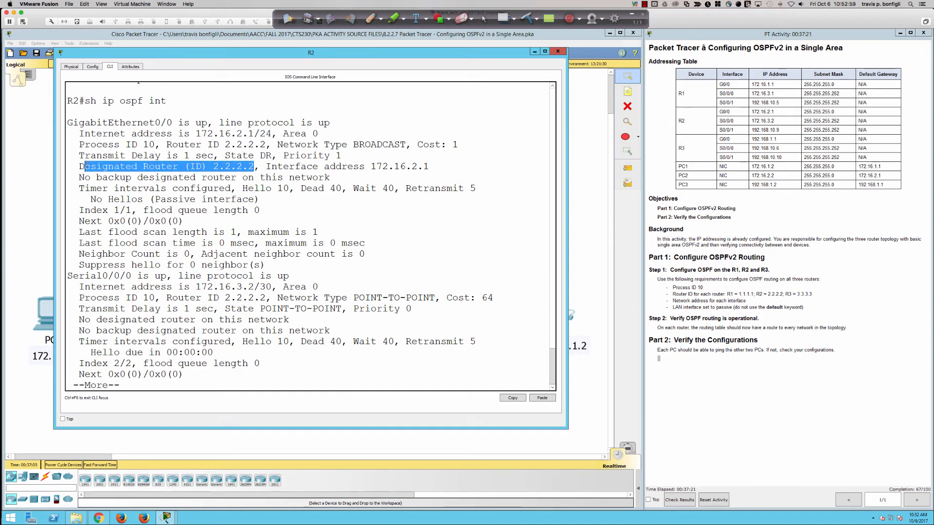
pyautogui.moveTo(267, 167); pyautogui.dragTo(430, 166)
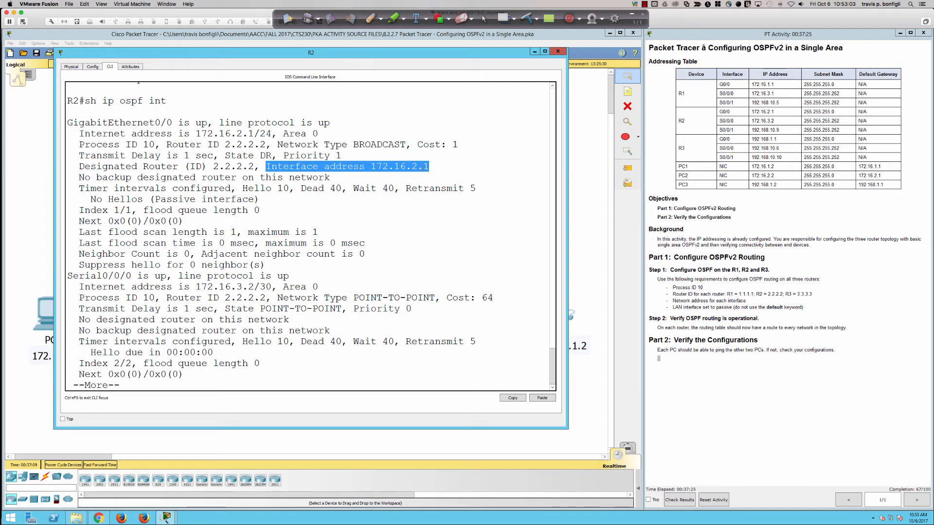
pyautogui.moveTo(330, 177); pyautogui.dragTo(78, 178)
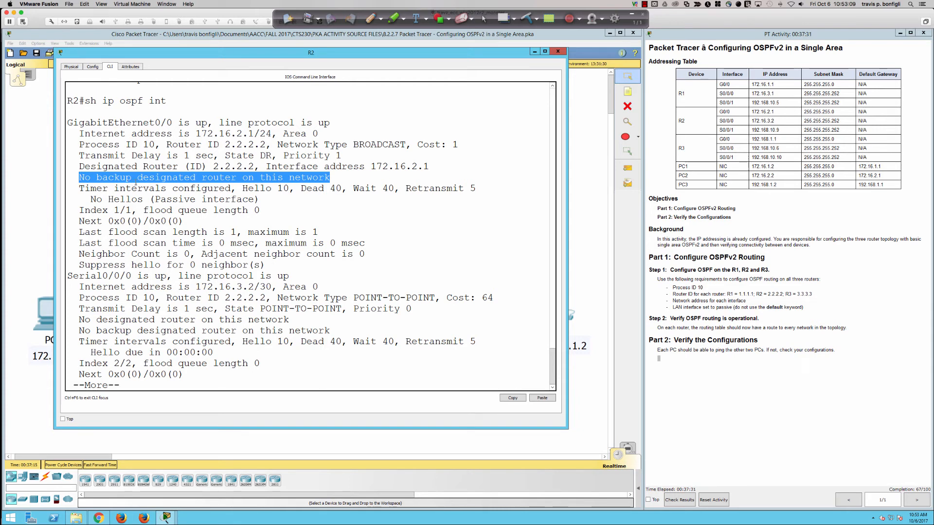
pyautogui.click(42, 197)
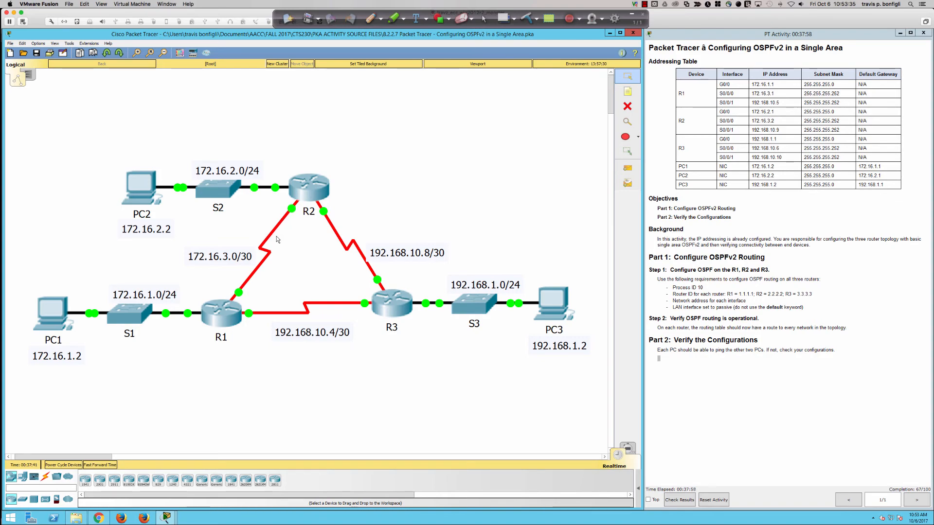
pyautogui.press('super')
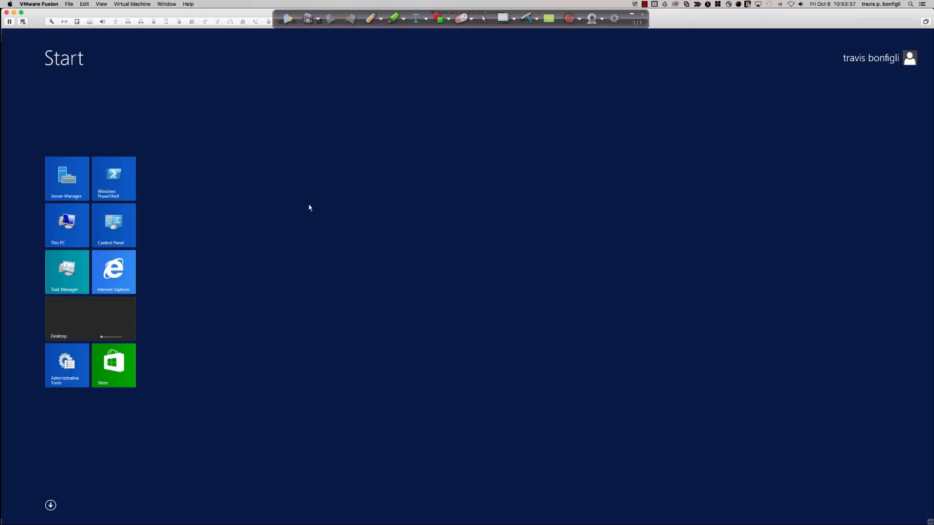
pyautogui.click(51, 505)
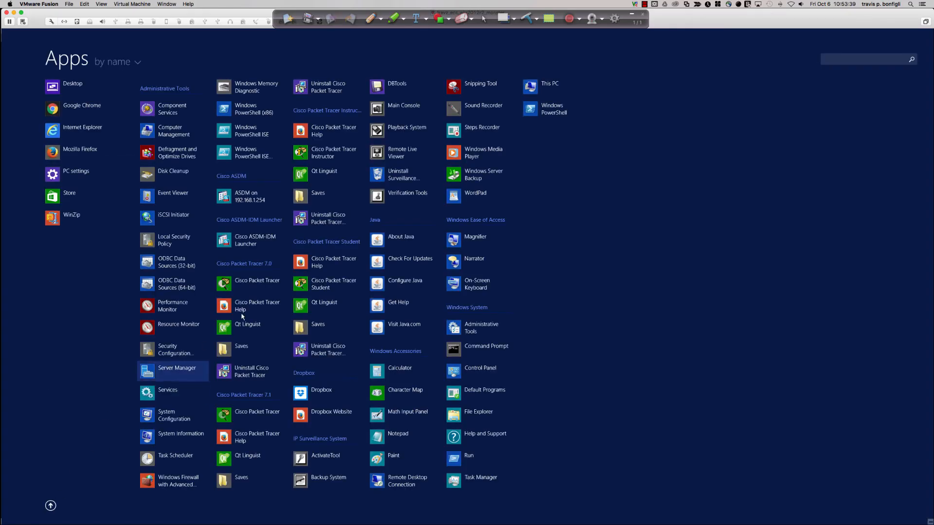
pyautogui.click(60, 86)
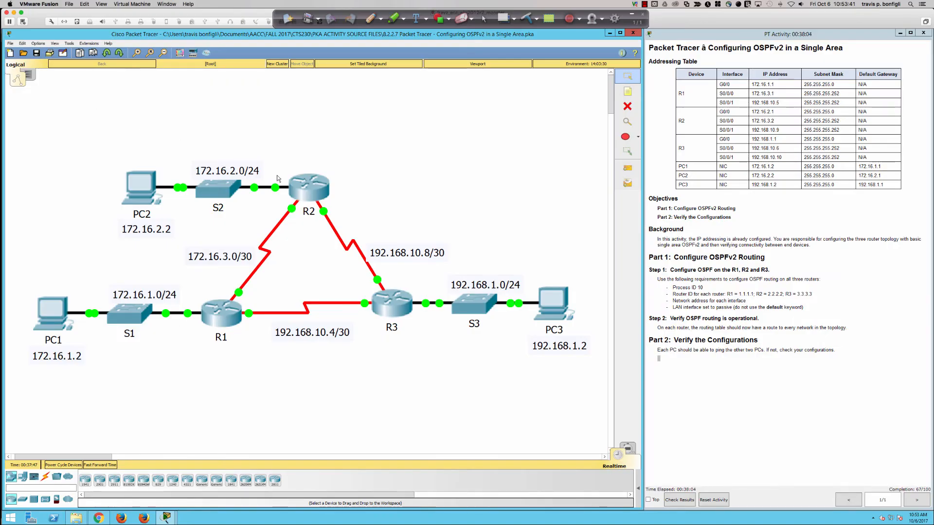
# Step: Reopen R2's command line and list its OSPF neighbors with sh ip ospf neigh
pyautogui.click(303, 195)
pyautogui.click(347, 241)
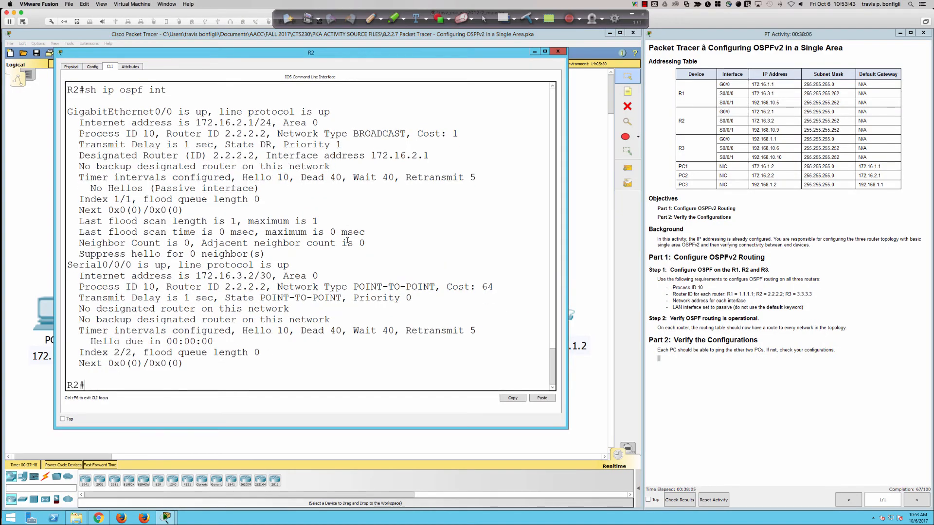
pyautogui.write('sh ip ospf neigh')
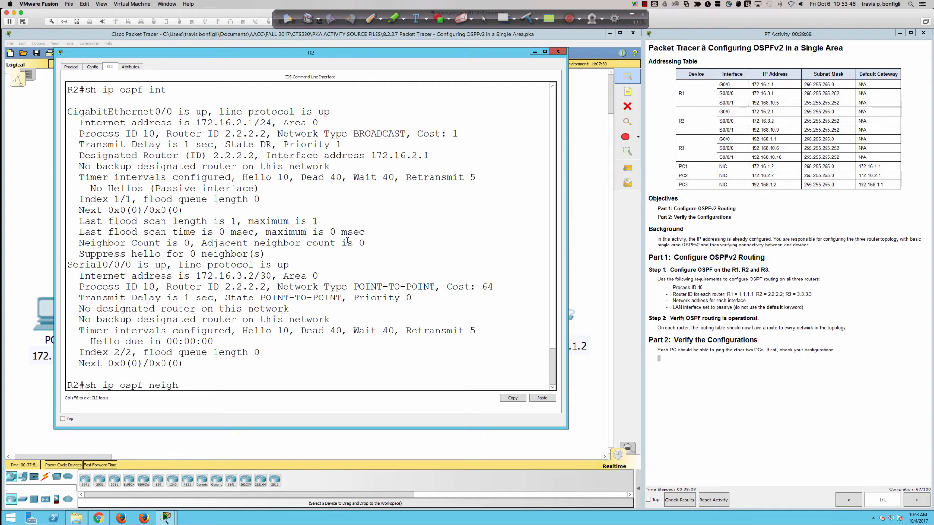
pyautogui.press('Return')
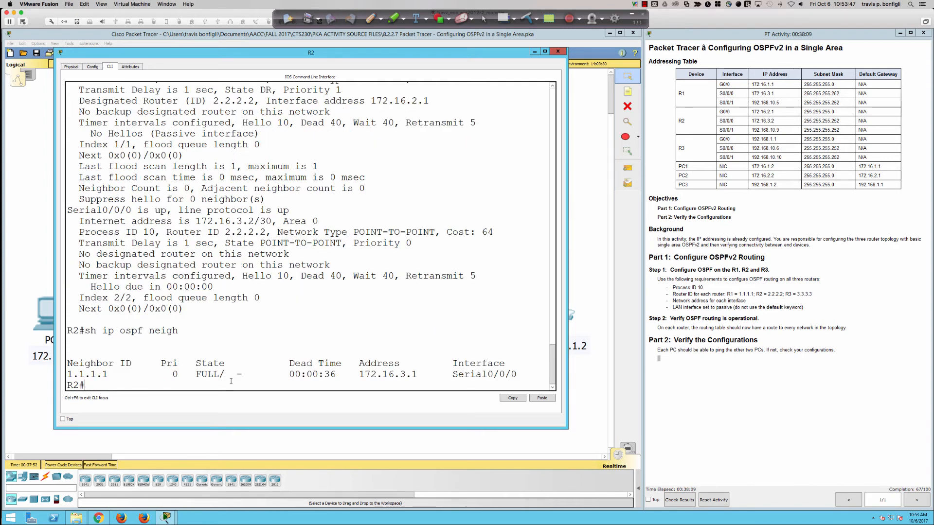
# Step: Examine the neighbor's state entry, and highlight Serial0/0/0's network type and its designated and backup designated router lines
pyautogui.moveTo(230, 375); pyautogui.dragTo(246, 378)
pyautogui.moveTo(278, 231); pyautogui.dragTo(436, 232)
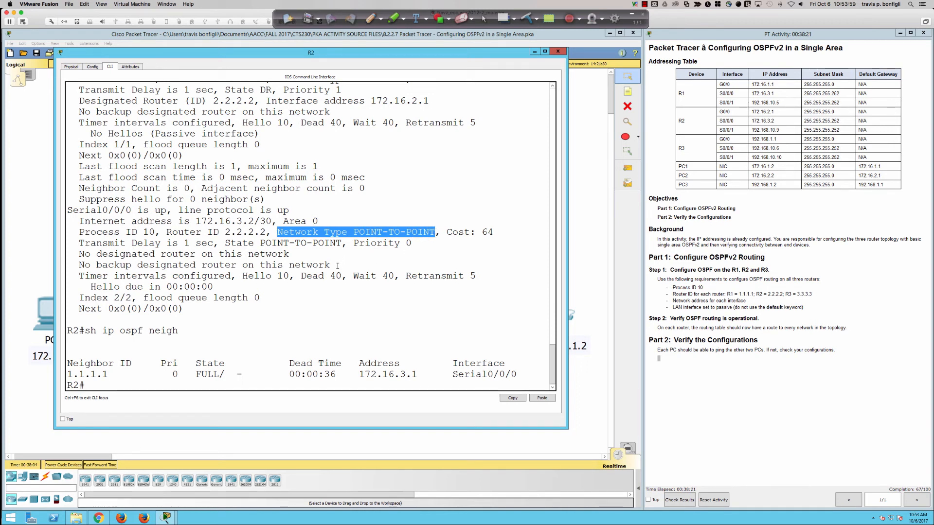
pyautogui.moveTo(338, 266); pyautogui.dragTo(79, 254)
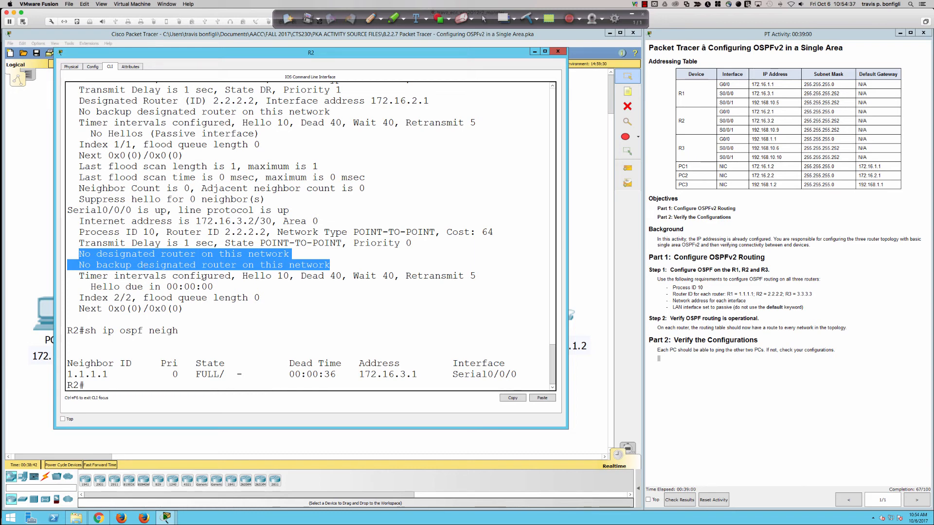
# Step: Highlight the hello, dead and wait timer intervals in turn in Serial0/0/0's OSPF details on R2
pyautogui.moveTo(236, 276); pyautogui.dragTo(291, 277)
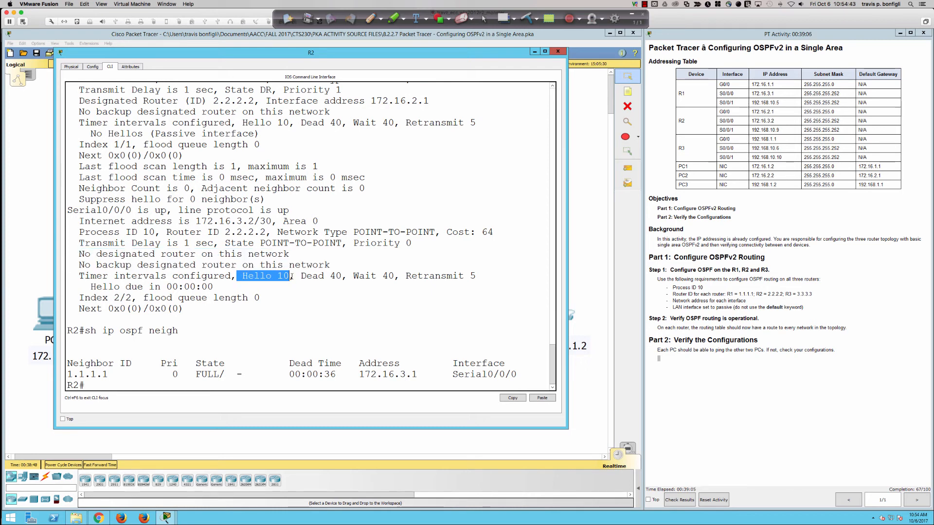
pyautogui.moveTo(299, 277); pyautogui.dragTo(343, 276)
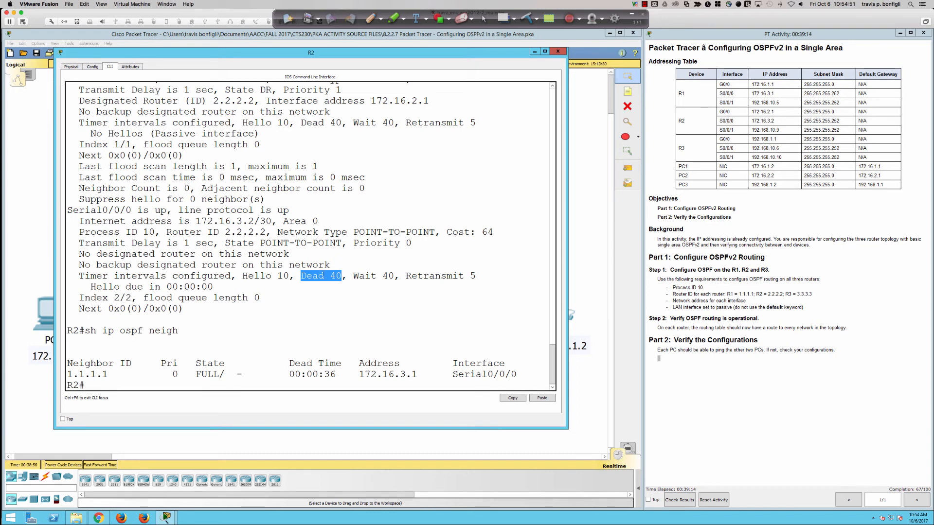
pyautogui.click(354, 276)
pyautogui.moveTo(354, 276); pyautogui.dragTo(394, 276)
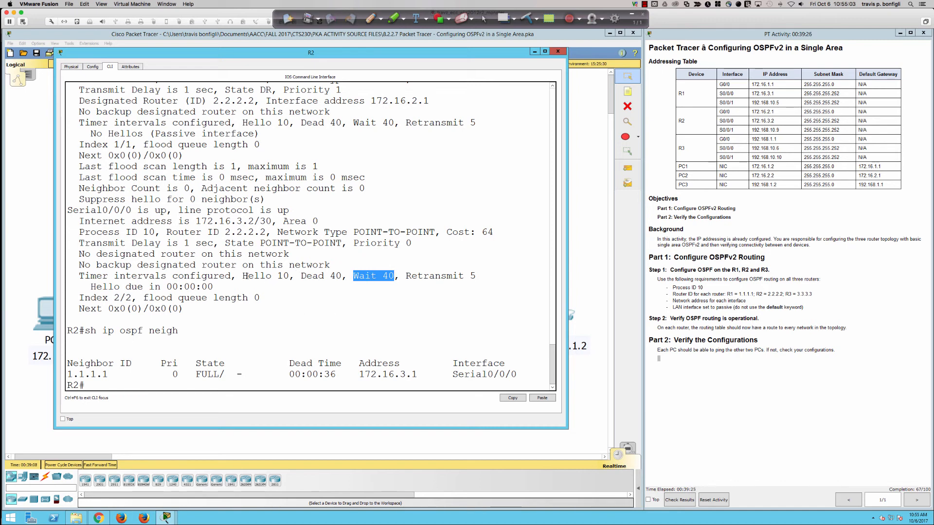
pyautogui.moveTo(238, 276); pyautogui.dragTo(347, 275)
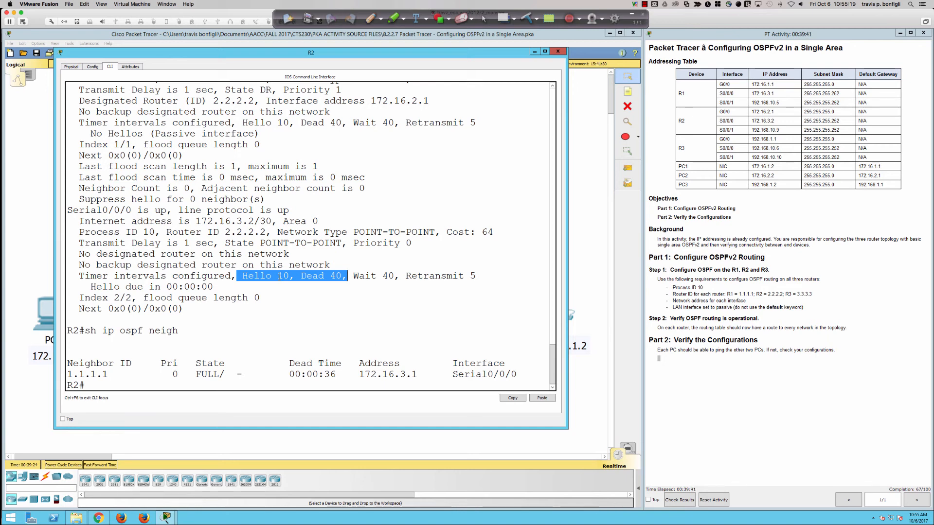
pyautogui.click(280, 276)
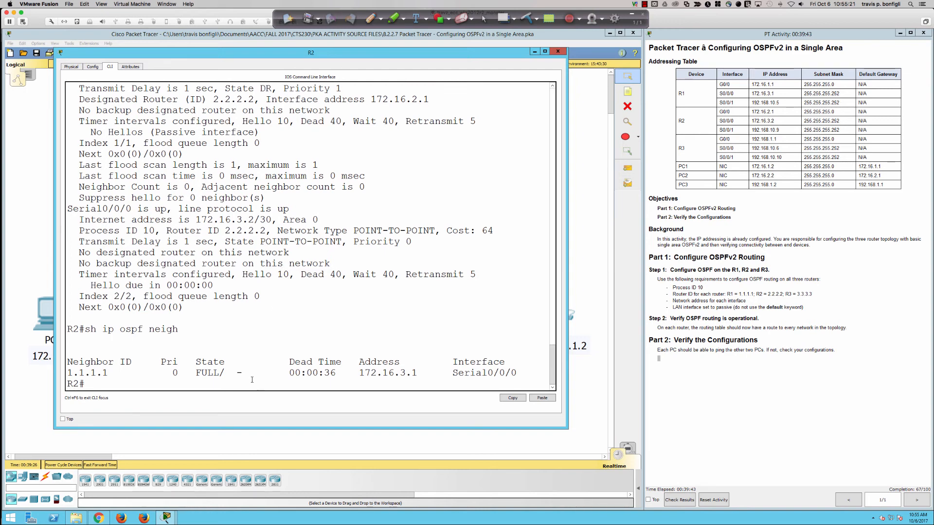
# Step: Highlight the dash in the OSPF neighbor's state entry, and bring the network topology to the front
pyautogui.moveTo(244, 373); pyautogui.dragTo(230, 374)
pyautogui.click(258, 355)
pyautogui.click(596, 404)
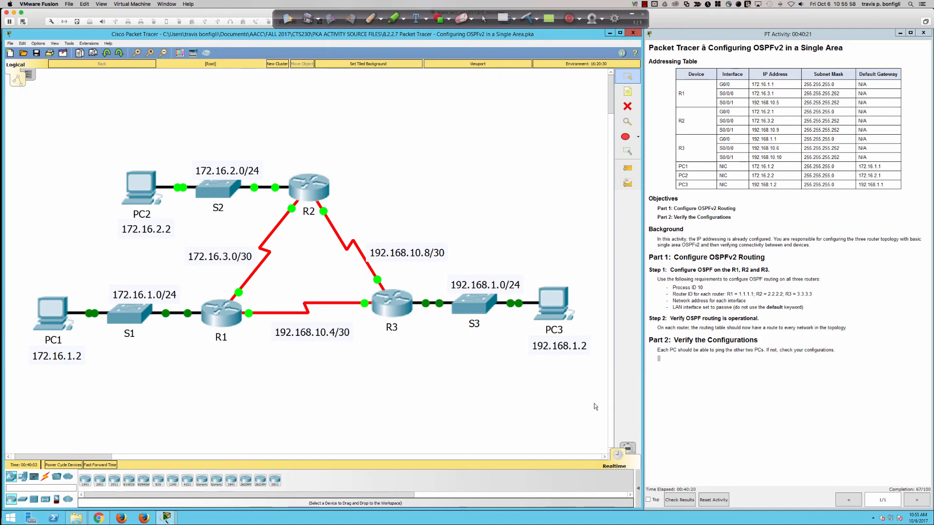
# Step: Open R3's command line, enlarge its window and enter privileged EXEC mode with en
pyautogui.click(392, 306)
pyautogui.click(423, 177)
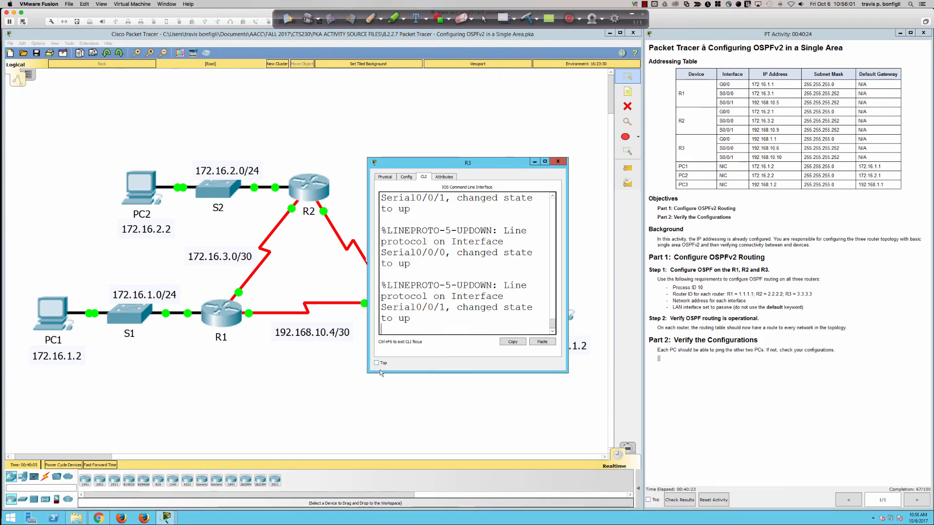
pyautogui.moveTo(368, 373); pyautogui.dragTo(33, 470)
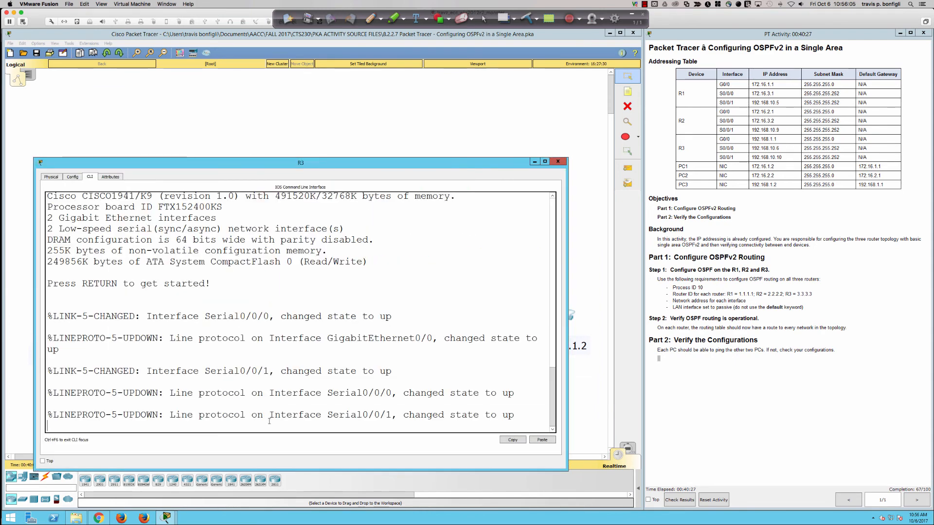
pyautogui.press('Return')
pyautogui.press('Return')
pyautogui.press('Return')
pyautogui.press('Return')
pyautogui.write('en')
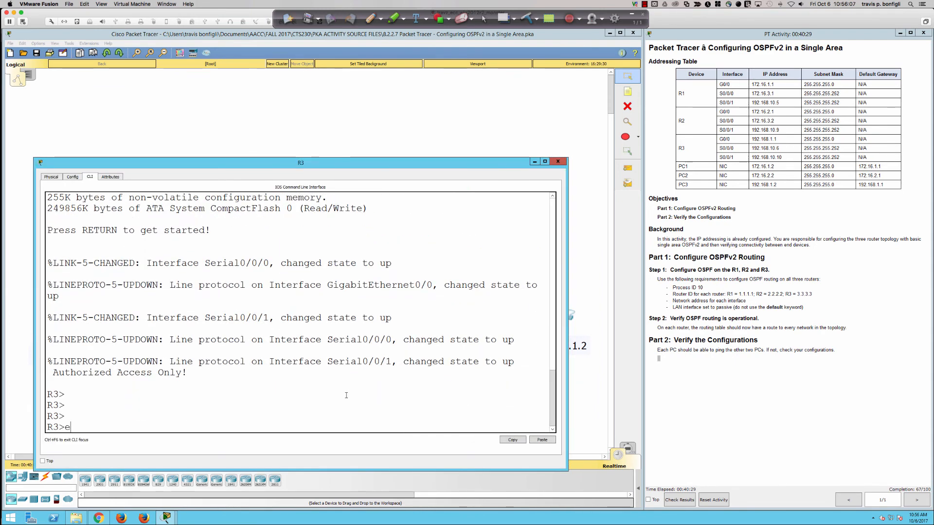
pyautogui.press('Return')
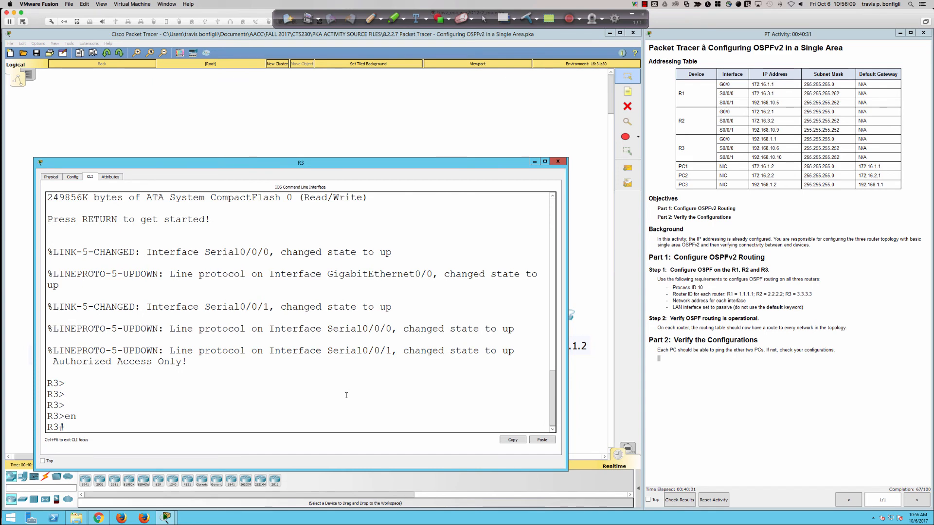
pyautogui.press('Return')
pyautogui.press('Return')
pyautogui.press('Return')
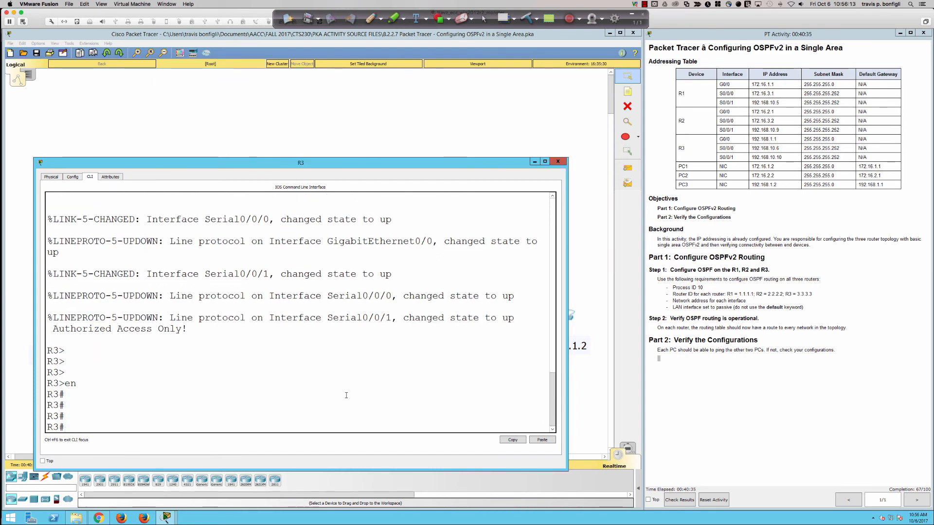
# Step: Enter global configuration mode on R3 and start OSPF routing process 10
pyautogui.write('conf t')
pyautogui.press('Return')
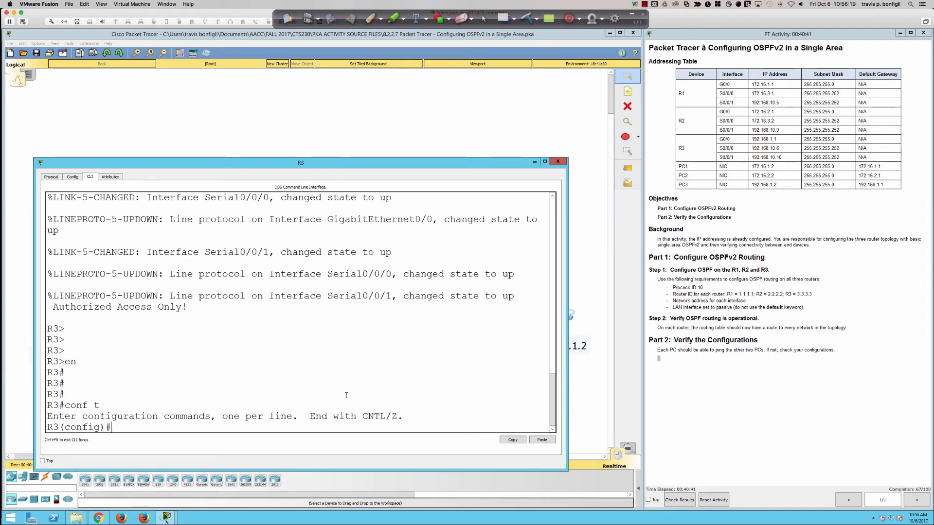
pyautogui.write('router ospf ')
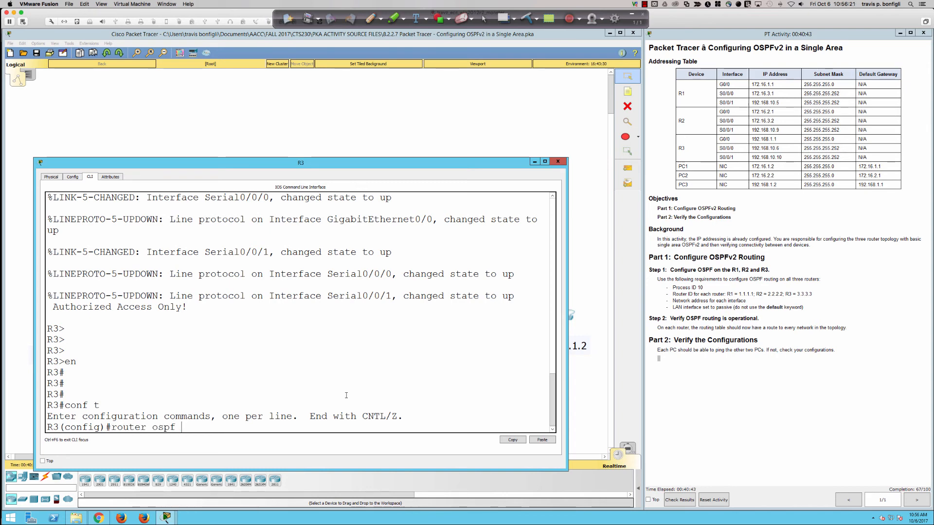
pyautogui.write('10')
pyautogui.press('Return')
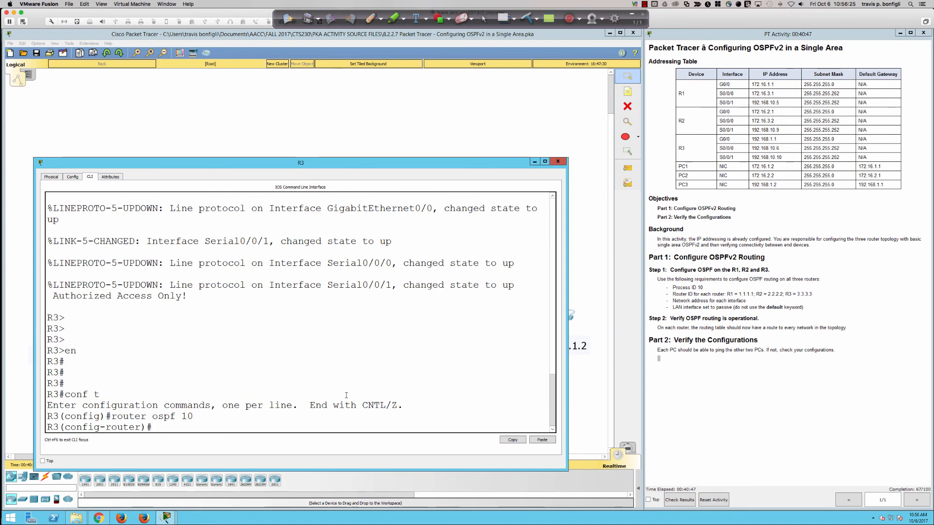
# Step: Set R3's OSPF router ID to 3.3.3.3
pyautogui.write('rout')
pyautogui.press('Tab')
pyautogui.write('3.3.3.3.')
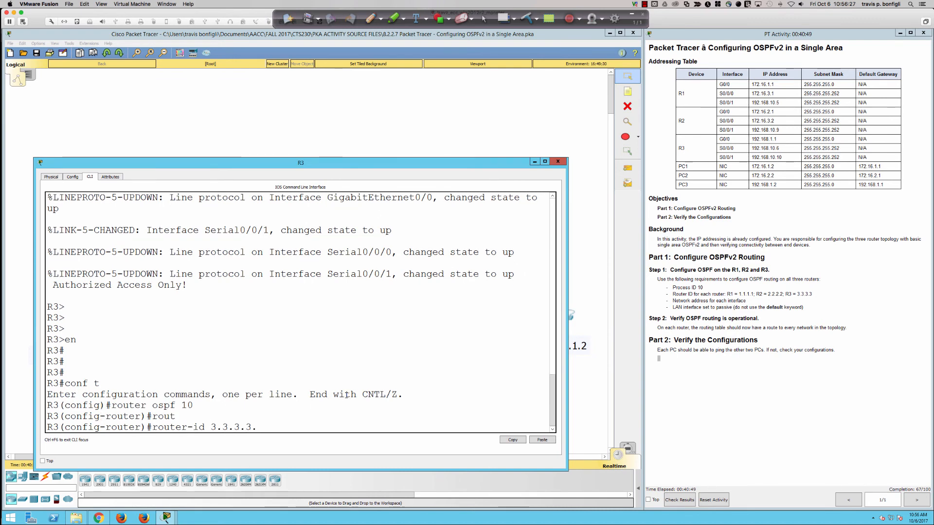
pyautogui.press('BackSpace')
pyautogui.press('Return')
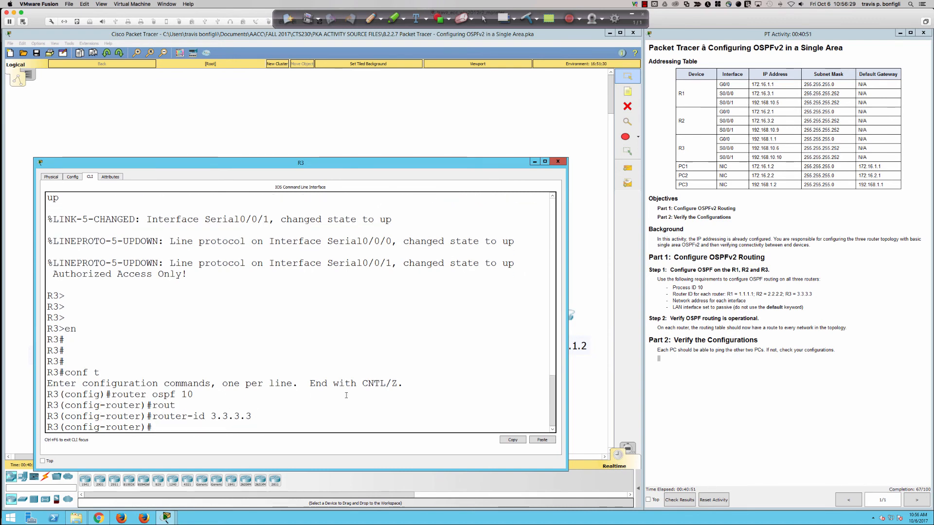
# Step: Make gi0/0 a passive interface in R3's OSPF process
pyautogui.write('pas')
pyautogui.press('Tab')
pyautogui.write('gi0/0')
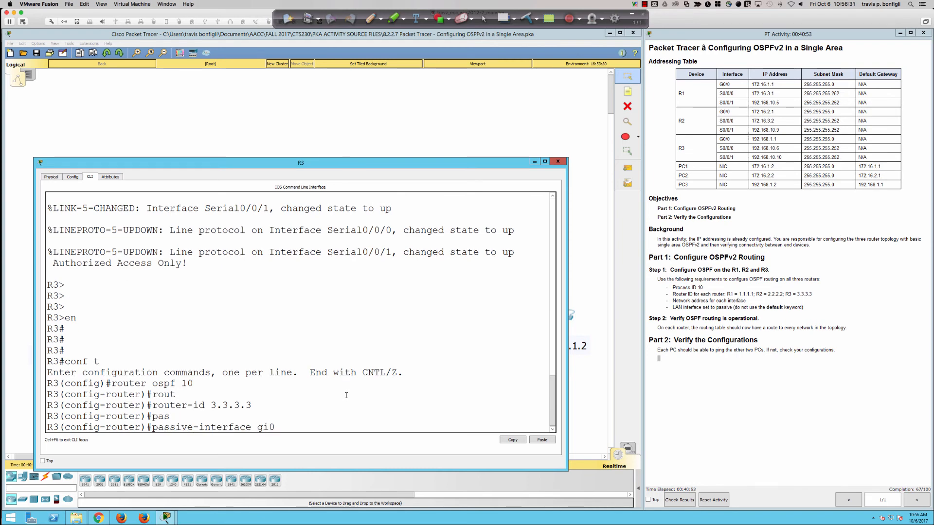
pyautogui.press('Return')
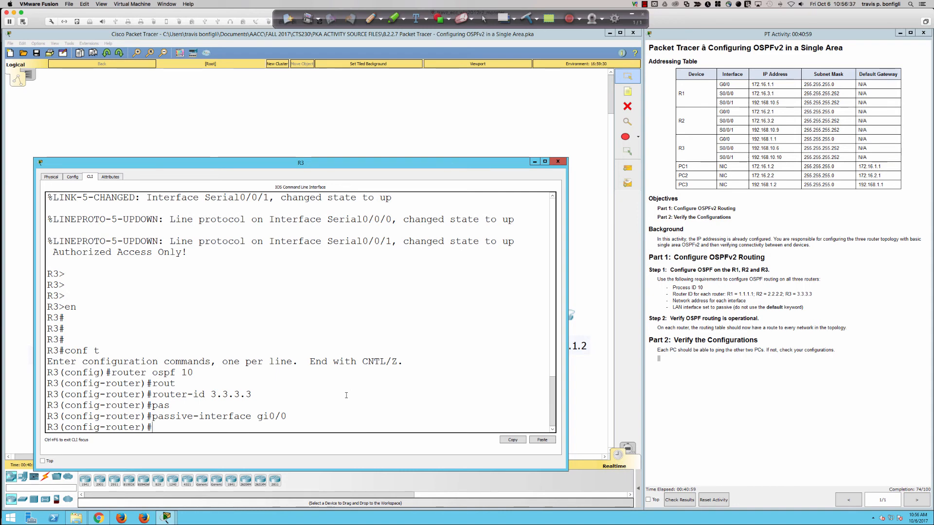
# Step: List R3's interface addresses with do sh ip int bri, and shift its window slightly aside
pyautogui.write('do sh ip int bri')
pyautogui.press('Return')
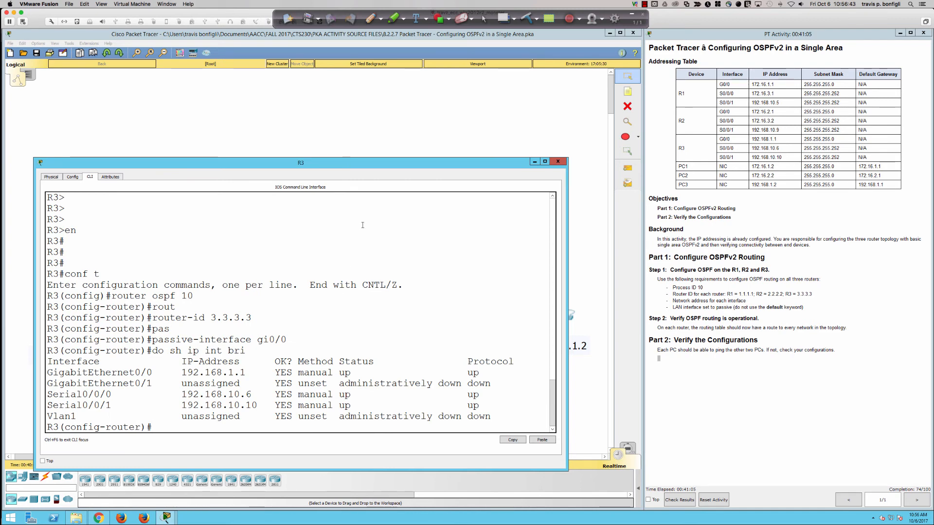
pyautogui.moveTo(371, 163); pyautogui.dragTo(408, 166)
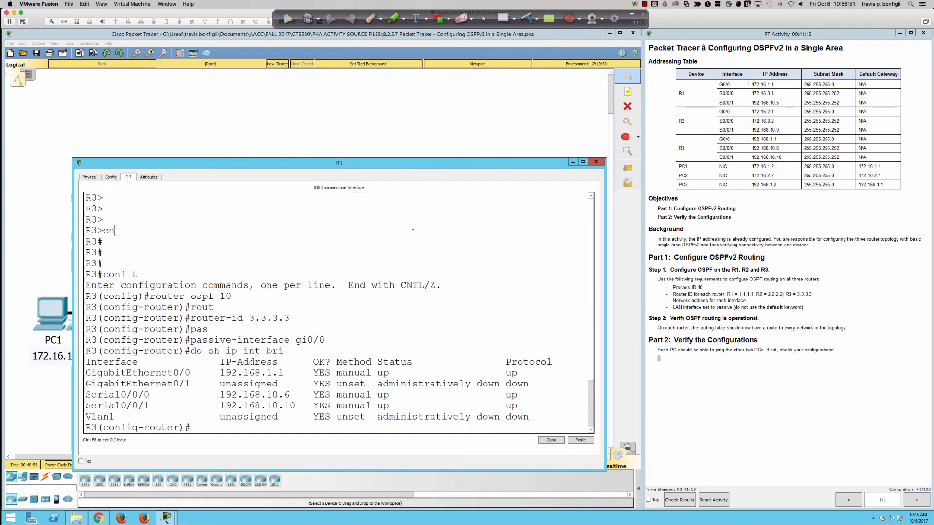
# Step: Advertise network 192.168.1.0 with wildcard mask 0.0.0.255 in area 0 on R3
pyautogui.write('net')
pyautogui.press('Tab')
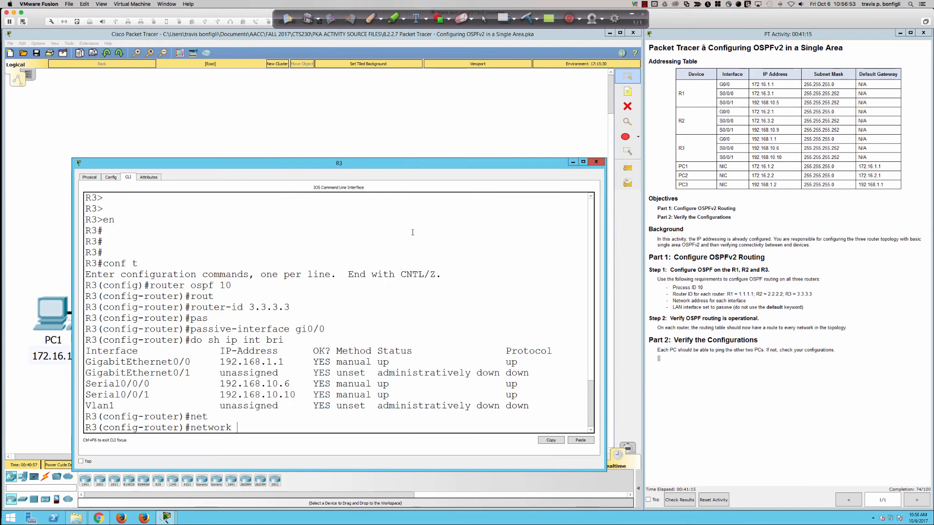
pyautogui.write('172.1')
pyautogui.press('BackSpace')
pyautogui.press('BackSpace')
pyautogui.press('BackSpace')
pyautogui.write('192.168')
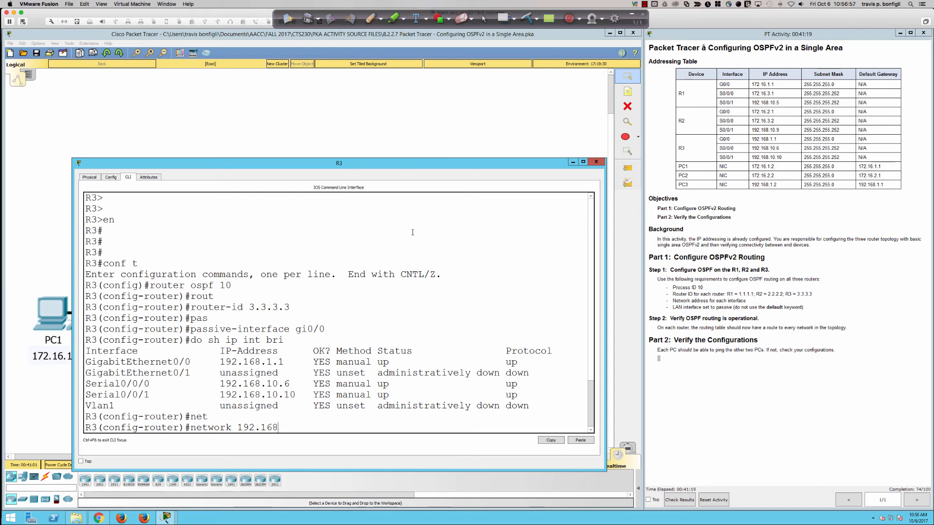
pyautogui.write('.1.0 0.0.0.255 area 0')
pyautogui.press('Return')
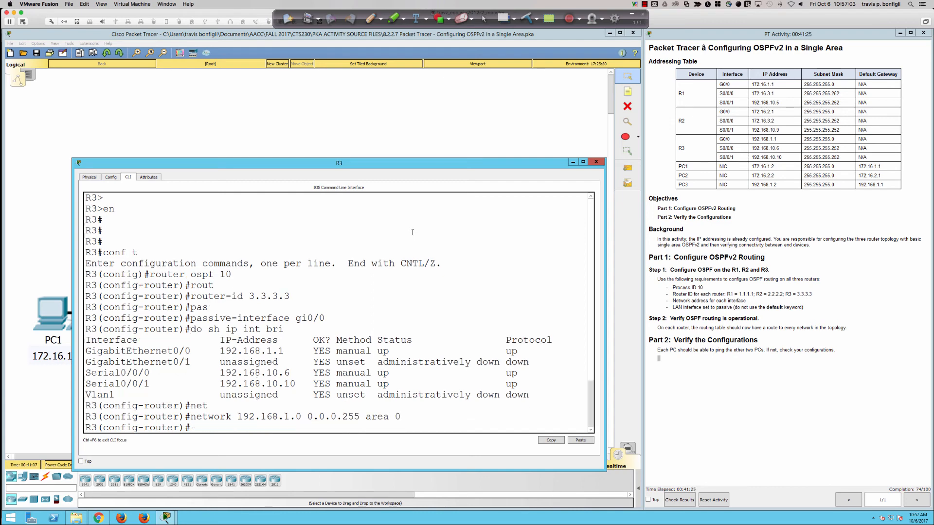
# Step: Write the command network 192.168.10.4 0.0.0.3 area 0 on R3 without submitting it
pyautogui.write('net')
pyautogui.press('Tab')
pyautogui.write('1')
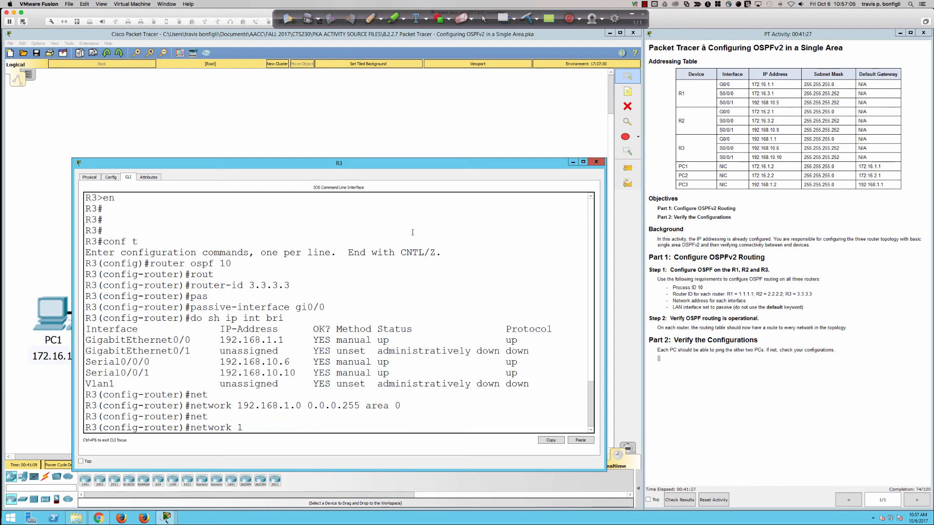
pyautogui.write('92.168.10.')
pyautogui.write('4 0.0.0.3 area 0')
# Step: Move R3's window aside, switch to R2, list the debug ip ospf options and turn on OSPF adjacency debugging
pyautogui.moveTo(399, 164); pyautogui.dragTo(658, 145)
pyautogui.click(297, 185)
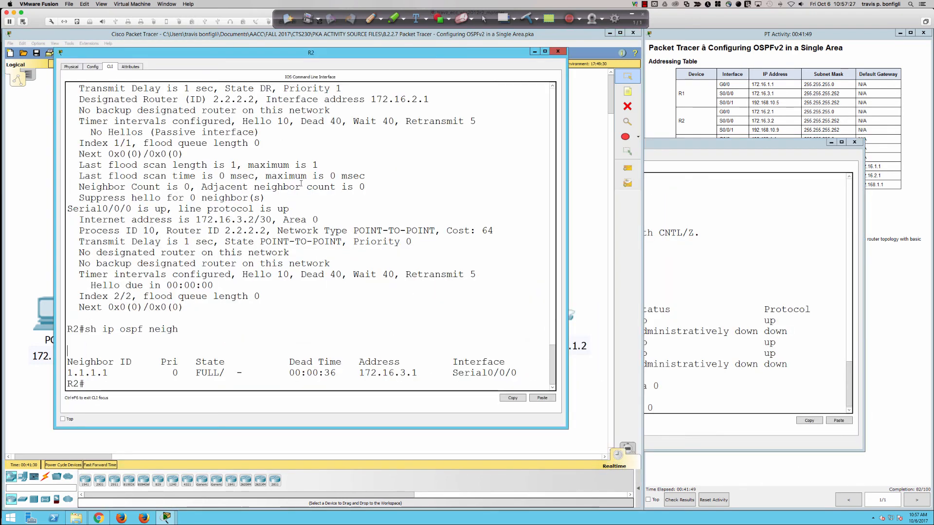
pyautogui.write('debug i')
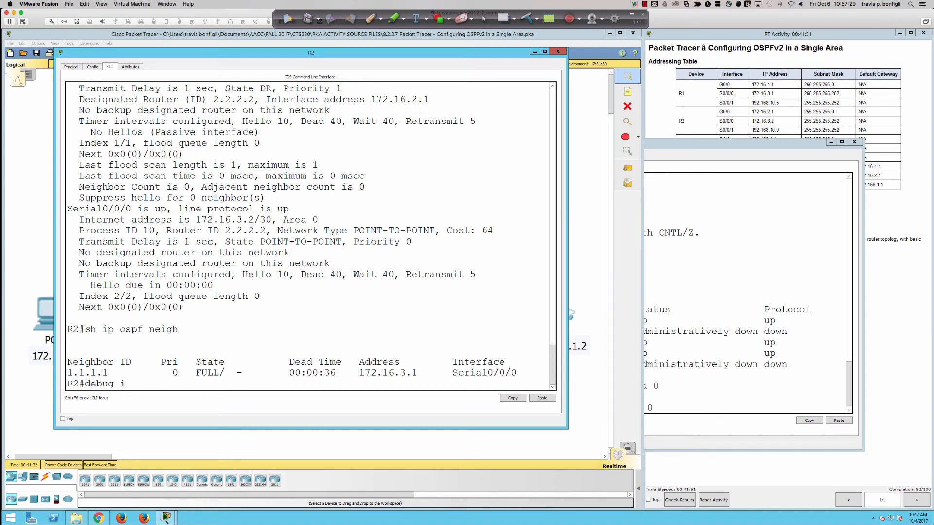
pyautogui.write('p ospf ')
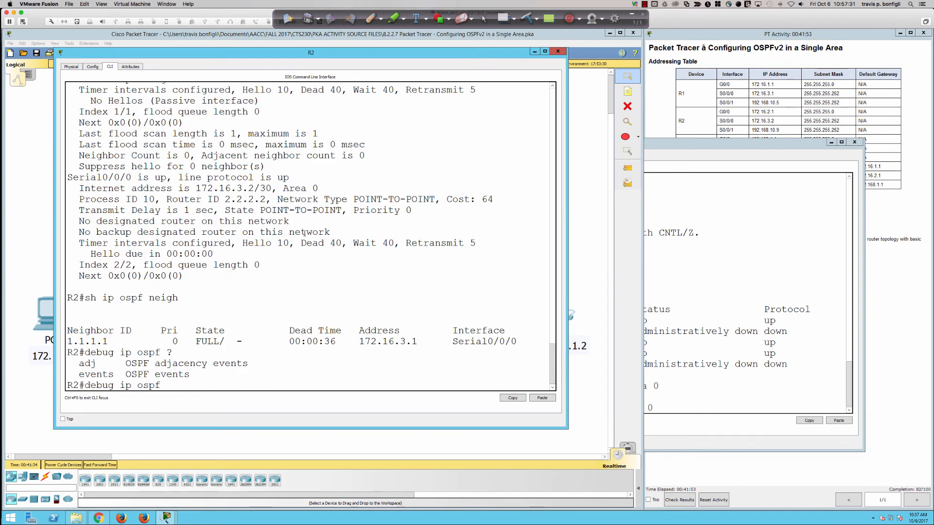
pyautogui.write('?adj')
pyautogui.press('Tab')
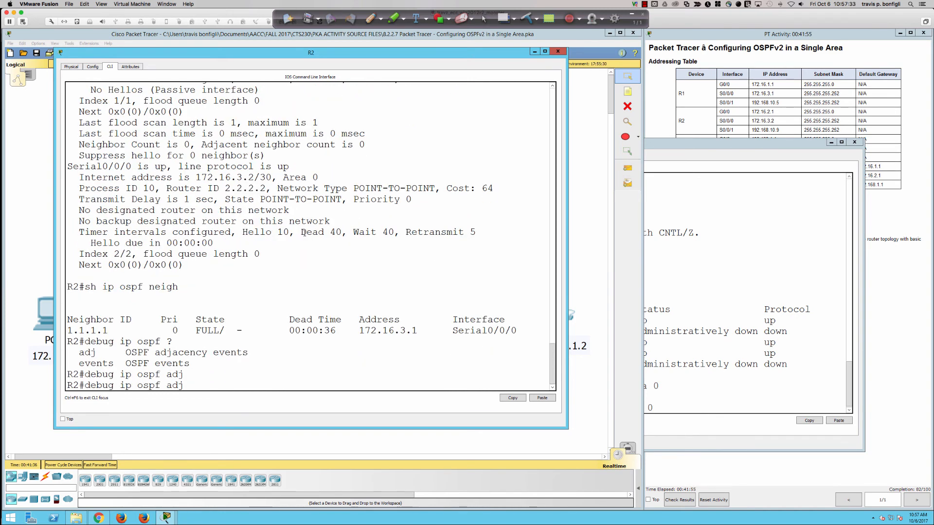
pyautogui.press('Return')
# Step: Try to turn on OSPF events debugging on R2 with debug ip ospf adj ev
pyautogui.press('Up')
pyautogui.write('ev')
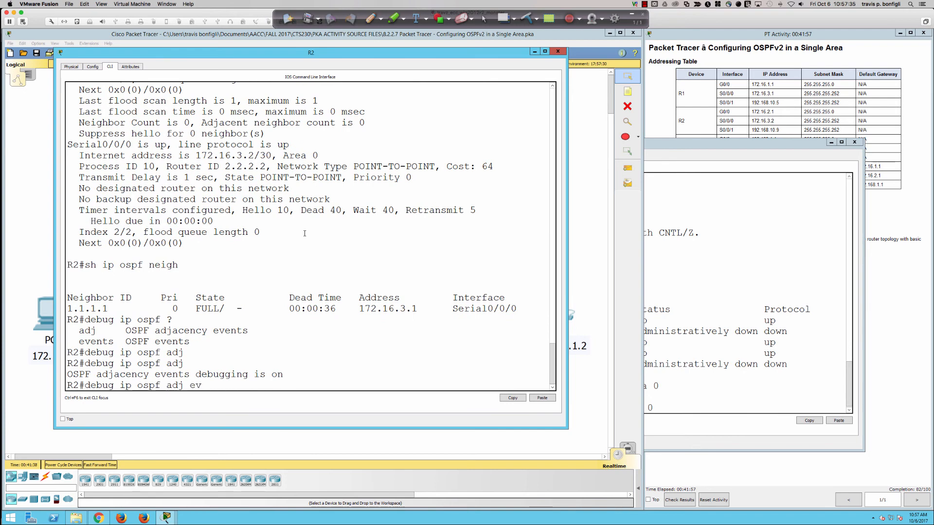
pyautogui.press('Return')
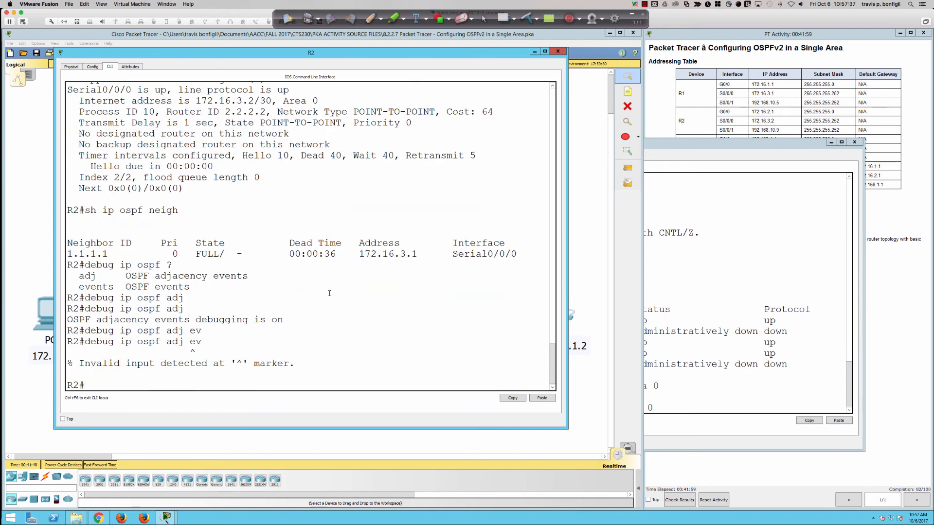
# Step: Turn on OSPF events debugging on R2 with debug ip ospf events
pyautogui.press('Up')
pyautogui.press('BackSpace')
pyautogui.press('BackSpace')
pyautogui.press('BackSpace')
pyautogui.press('BackSpace')
pyautogui.press('BackSpace')
pyautogui.press('BackSpace')
pyautogui.write('even')
pyautogui.press('Tab')
pyautogui.press('Return')
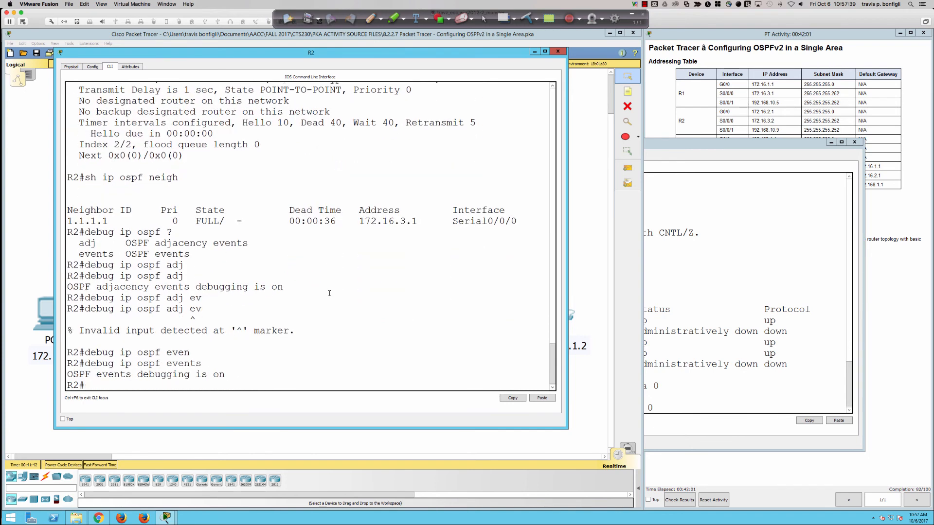
# Step: Enlarge R2's window, return to R3 and submit the pending network command for 192.168.10.4
pyautogui.moveTo(267, 429); pyautogui.dragTo(272, 512)
pyautogui.click(693, 308)
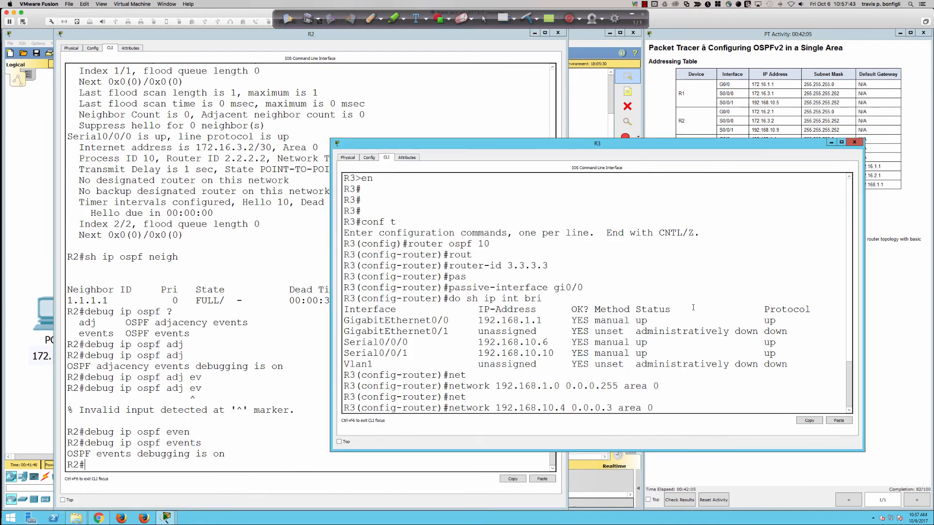
pyautogui.press('Return')
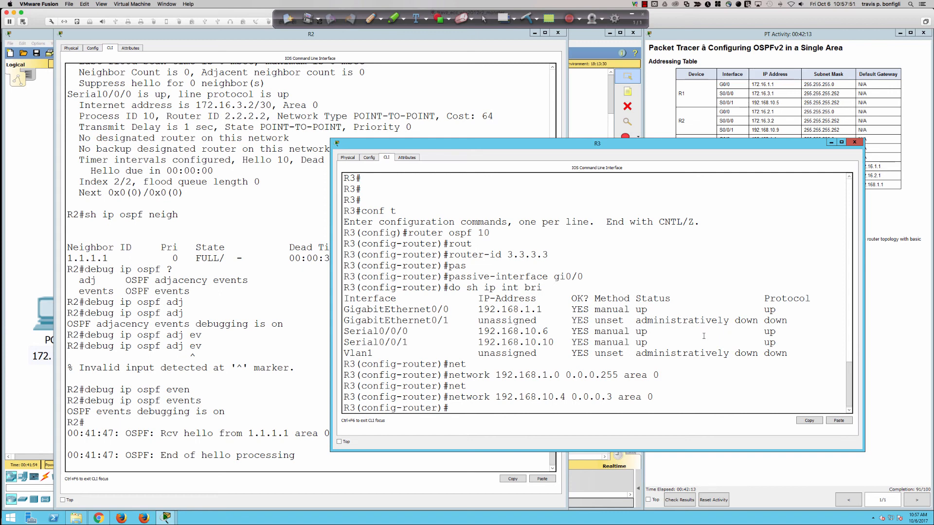
# Step: Bring the network topology to the front to view it, and return to R3's command line
pyautogui.click(36, 257)
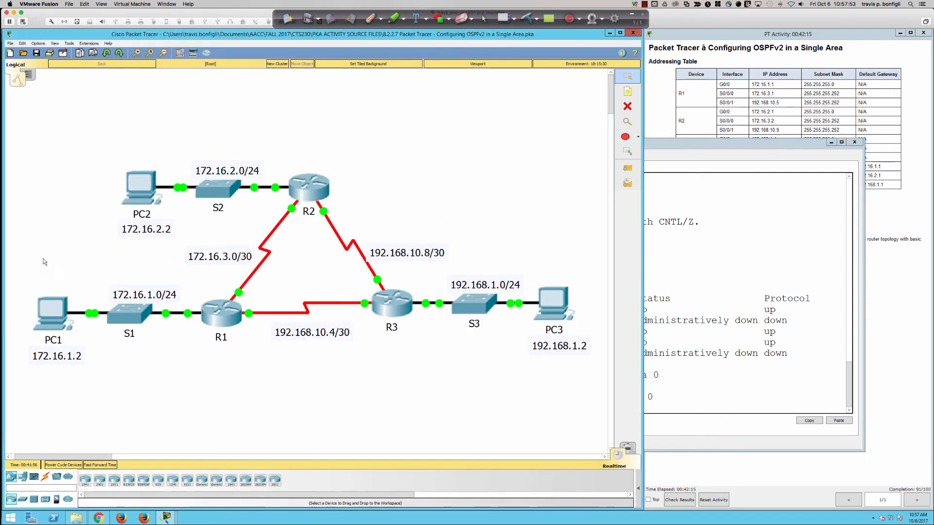
pyautogui.click(727, 356)
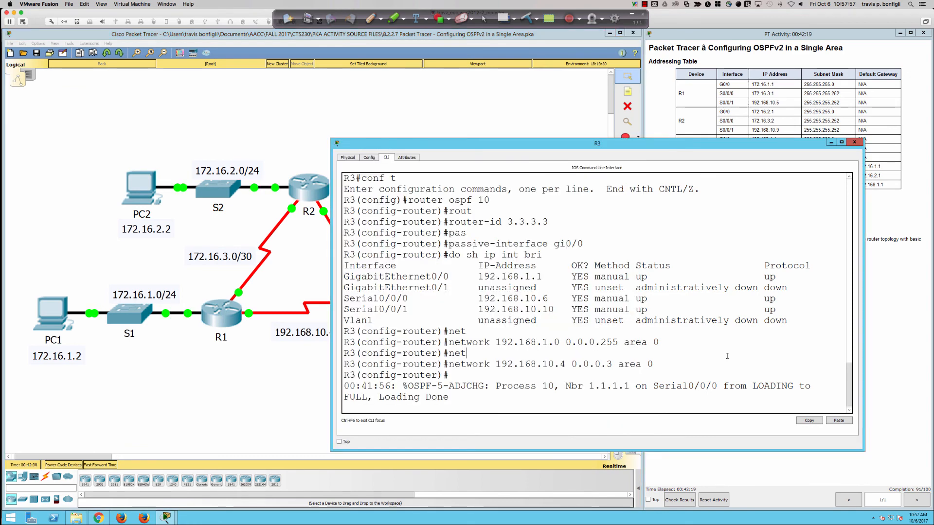
# Step: Remove the OSPF network statement 192.168.10.4 0.0.0.3 area 0 from R3
pyautogui.press('Up')
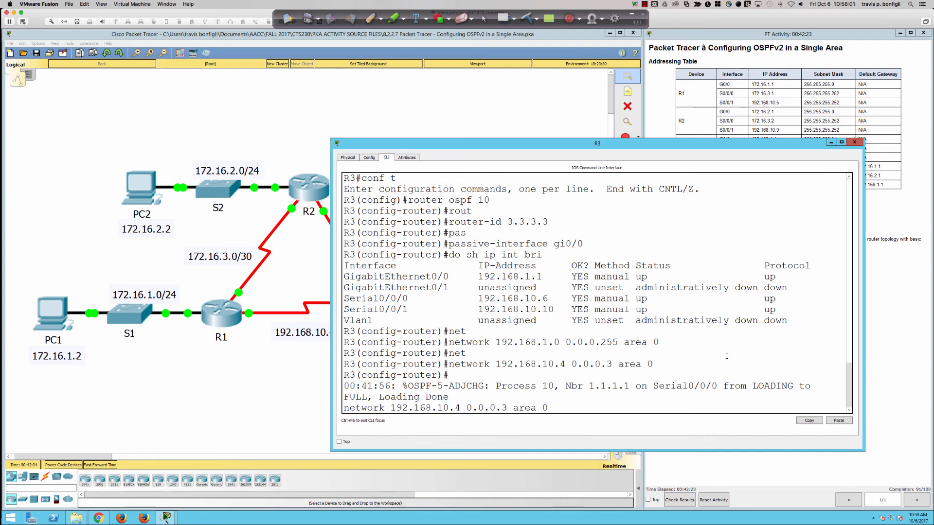
pyautogui.press('Home')
pyautogui.write('no')
pyautogui.press('Return')
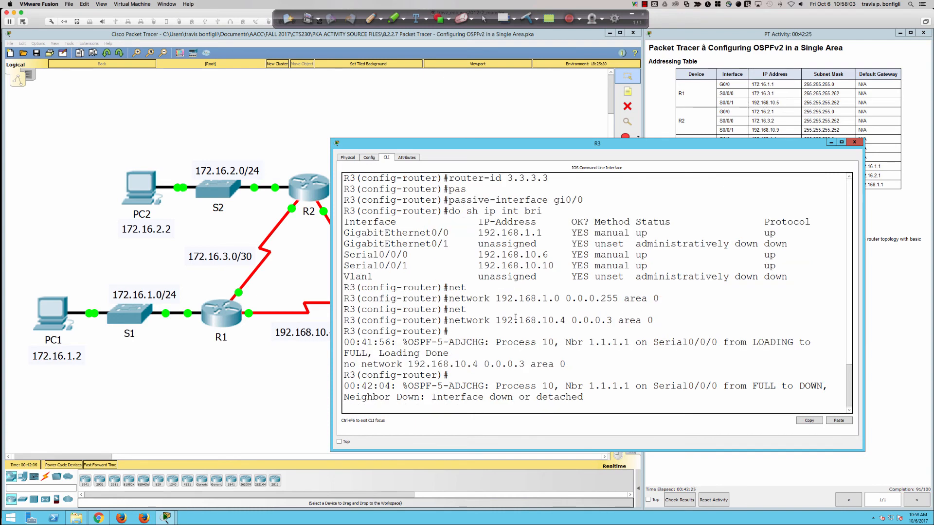
# Step: Check the topology for the R2–R3 link's subnet and advertise network 192.168.10.8 0.0.0.3 area 0 in OSPF on R3
pyautogui.click(288, 365)
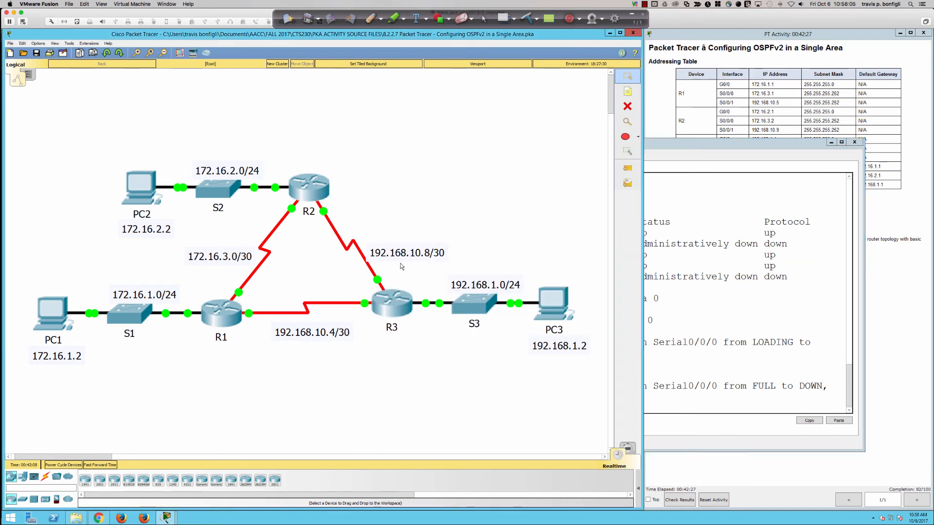
pyautogui.click(697, 281)
pyautogui.press('Up')
pyautogui.press('Up')
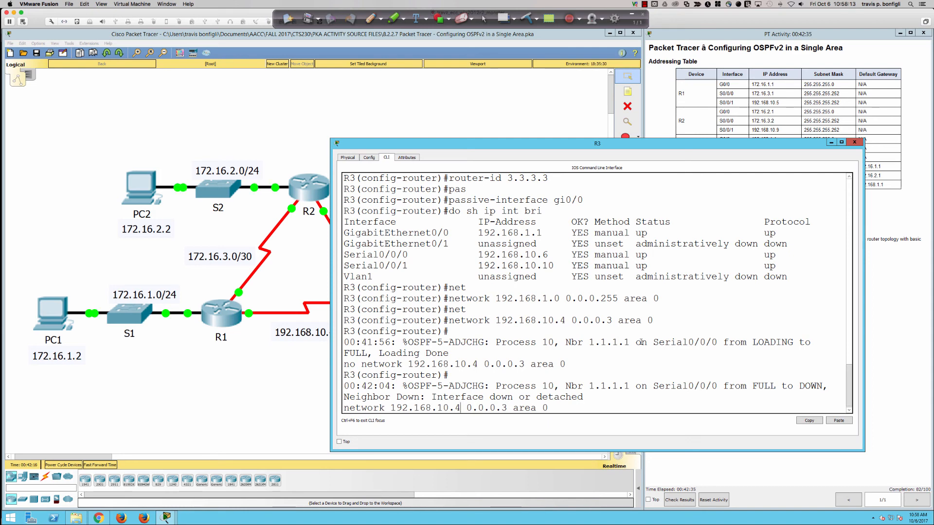
pyautogui.press('BackSpace')
pyautogui.write('8')
pyautogui.press('Return')
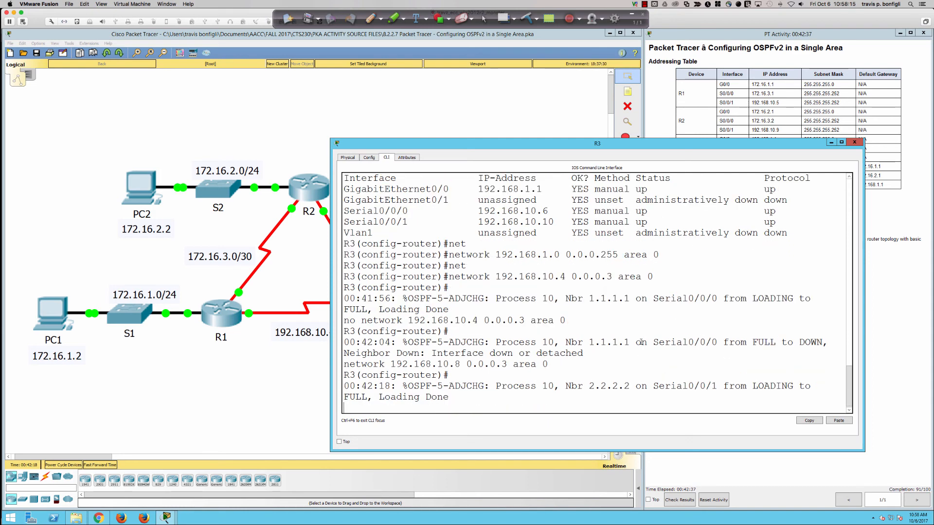
pyautogui.press('Return')
pyautogui.press('Return')
pyautogui.press('Return')
pyautogui.press('Return')
pyautogui.press('Return')
pyautogui.press('Return')
pyautogui.press('Return')
pyautogui.press('Return')
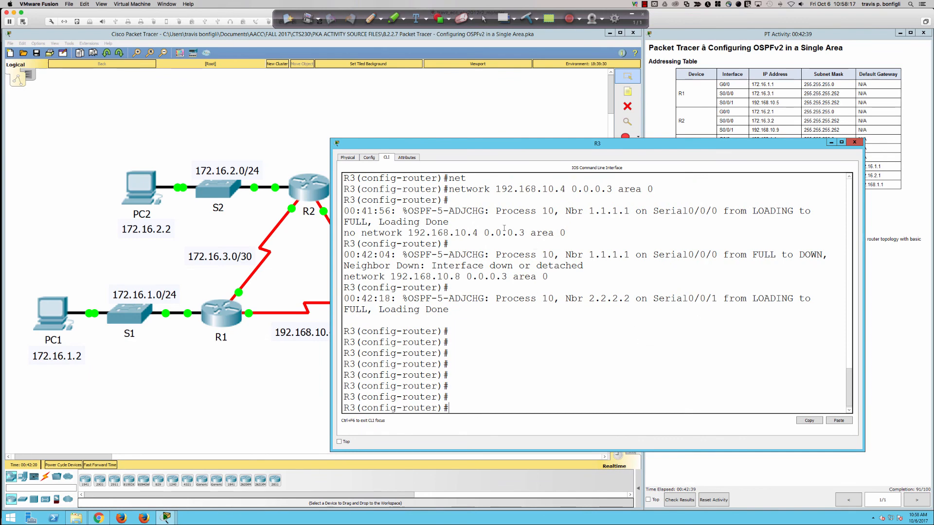
# Step: Bring up R2's command line and examine the OSPF debug output for the adjacency with R3
pyautogui.click(323, 197)
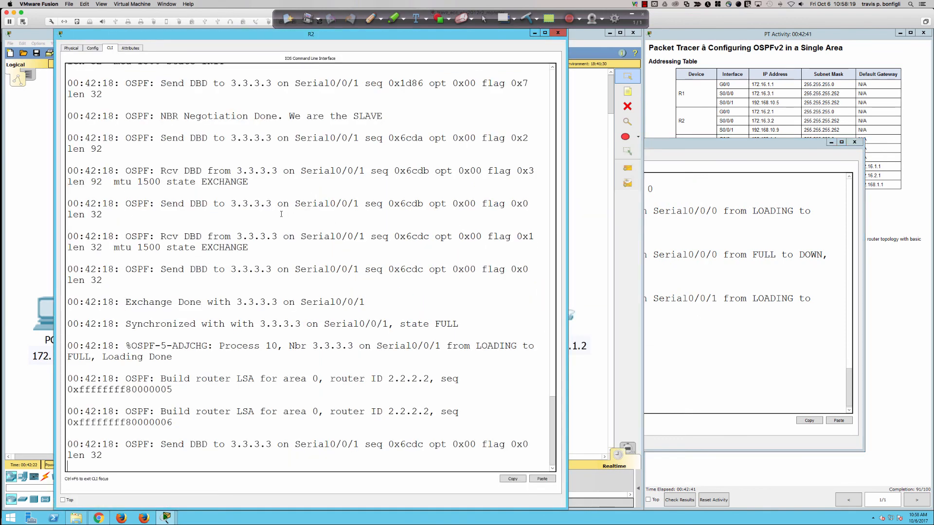
pyautogui.scroll(5, 281, 214)
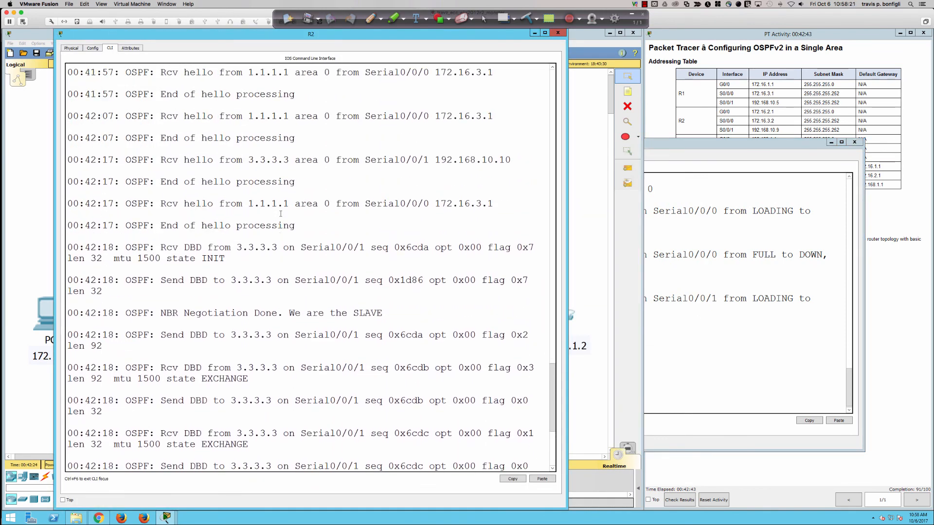
pyautogui.scroll(3, 281, 214)
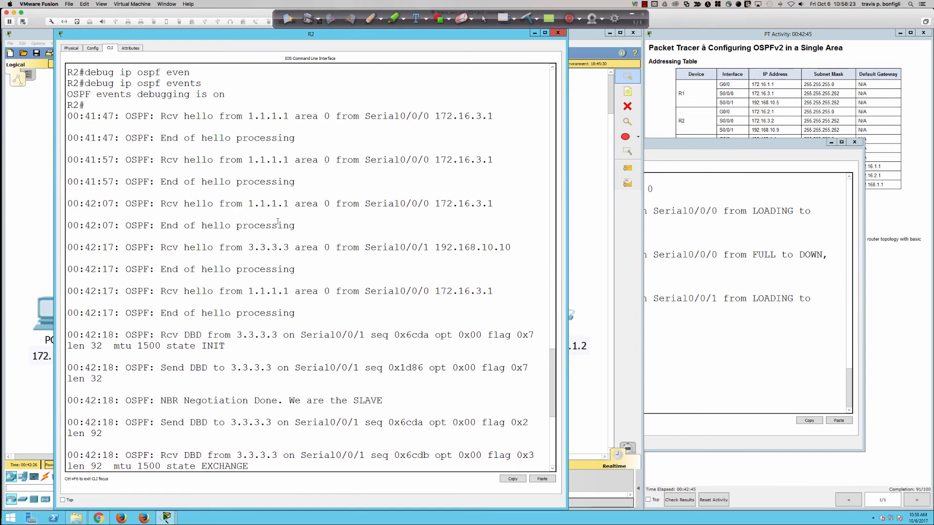
pyautogui.scroll(-10, 280, 214)
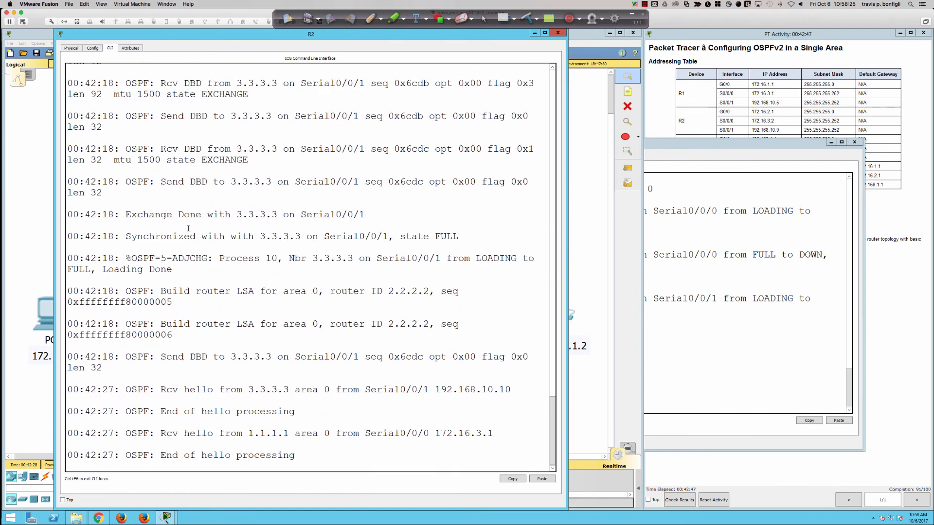
pyautogui.scroll(2, 192, 219)
pyautogui.scroll(-2, 191, 218)
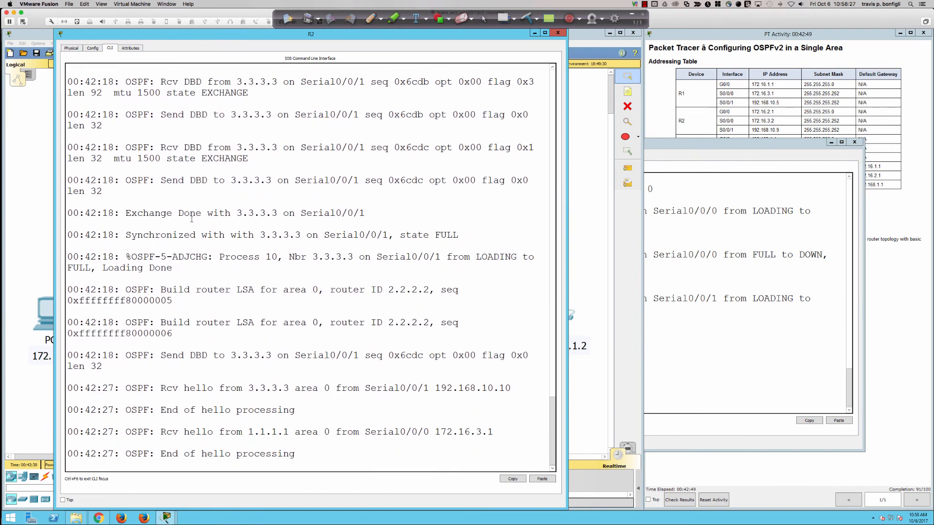
# Step: Turn off all debugging on R2 with u all
pyautogui.press('Return')
pyautogui.press('Return')
pyautogui.write('u all')
pyautogui.press('Return')
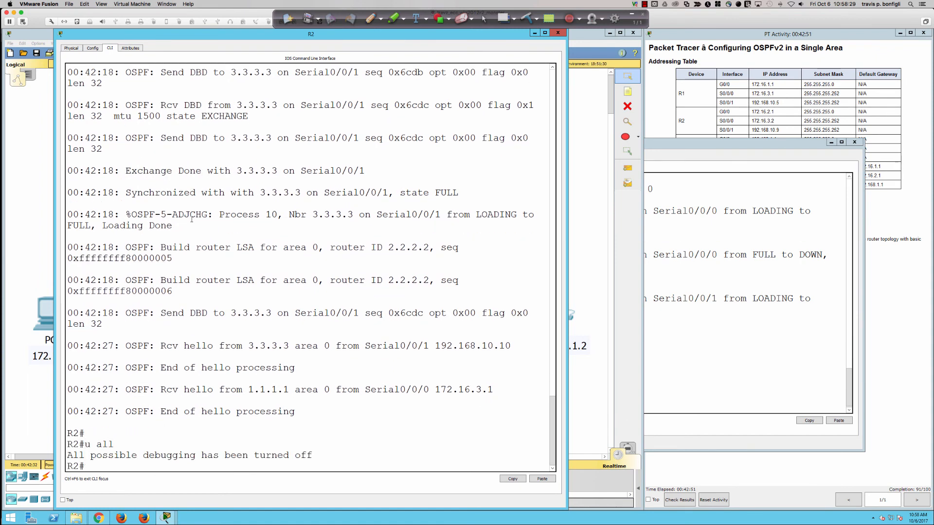
# Step: Examine the hello from 3.3.3.3 and the first received DBD in R2's debug output, highlighting both
pyautogui.scroll(10, 263, 255)
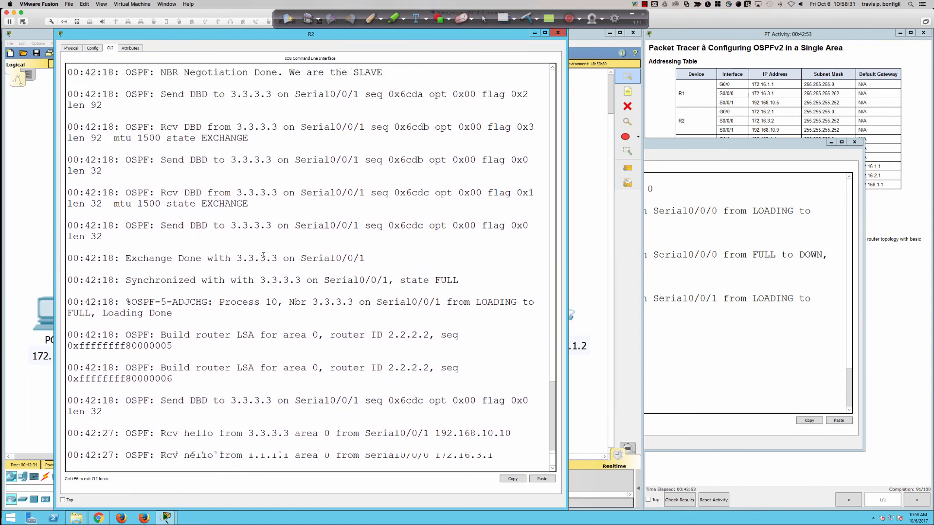
pyautogui.scroll(5, 264, 257)
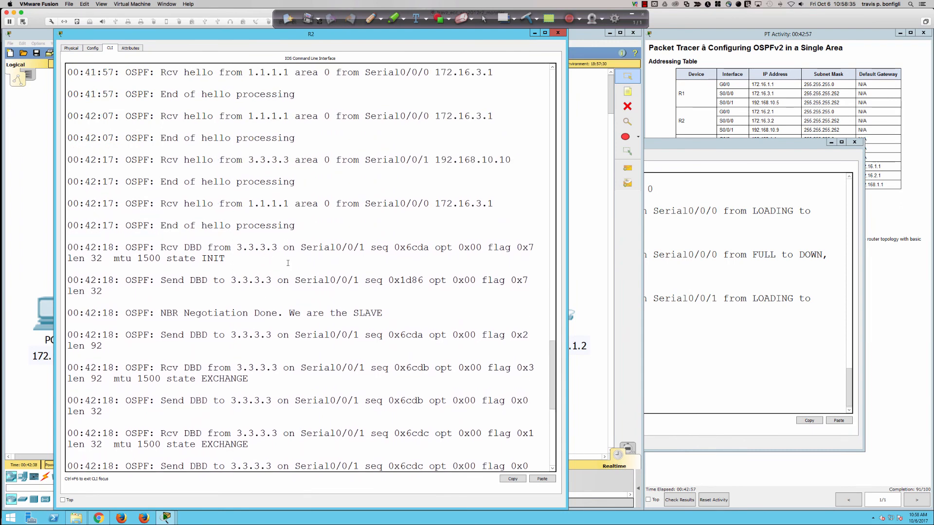
pyautogui.scroll(3, 288, 263)
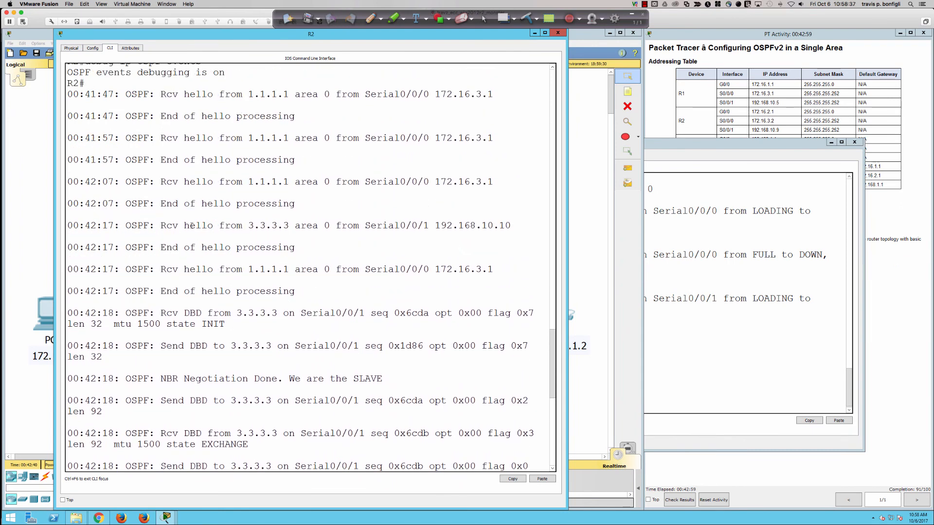
pyautogui.moveTo(168, 226); pyautogui.dragTo(388, 225)
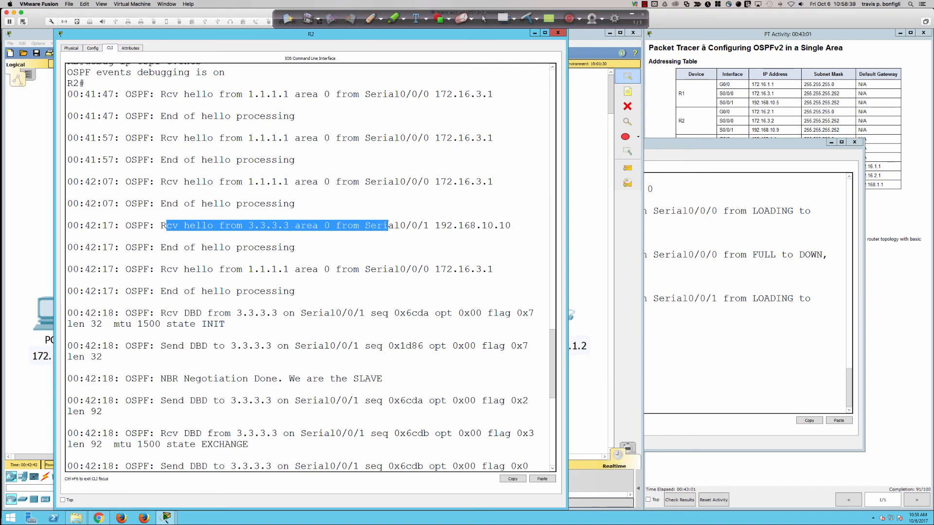
pyautogui.scroll(-1, 388, 225)
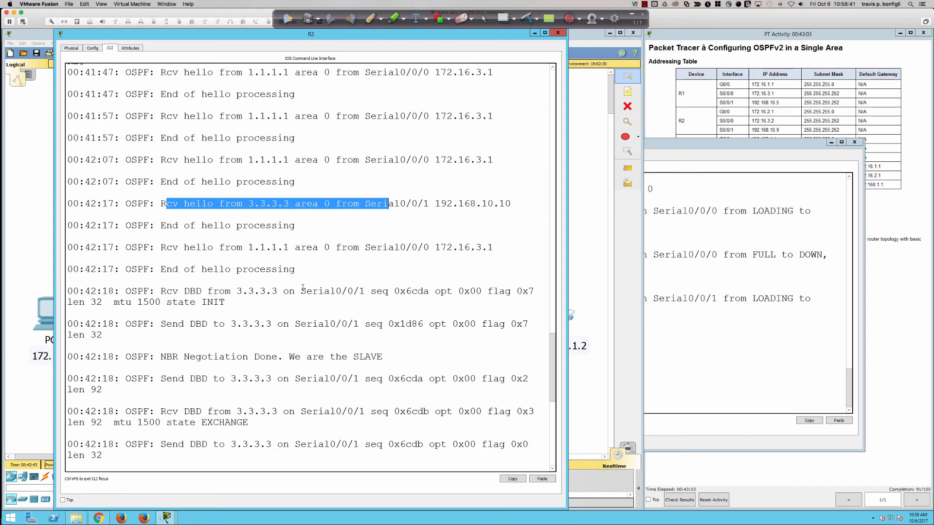
pyautogui.click(178, 291)
pyautogui.moveTo(178, 291); pyautogui.dragTo(277, 291)
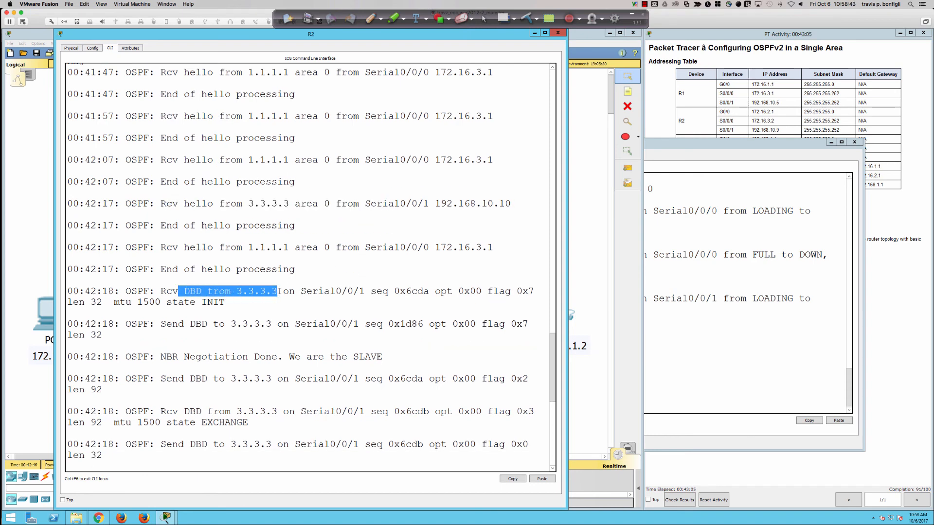
pyautogui.moveTo(184, 203); pyautogui.dragTo(512, 204)
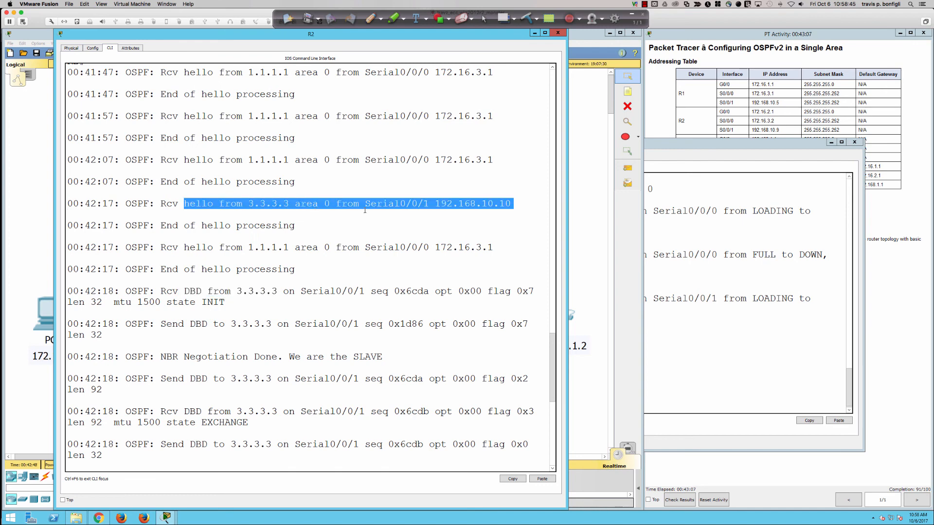
# Step: Examine R2's debug output from the INIT state through negotiation, exchange and full adjacency to the periodic hello messages
pyautogui.moveTo(149, 291); pyautogui.dragTo(253, 298)
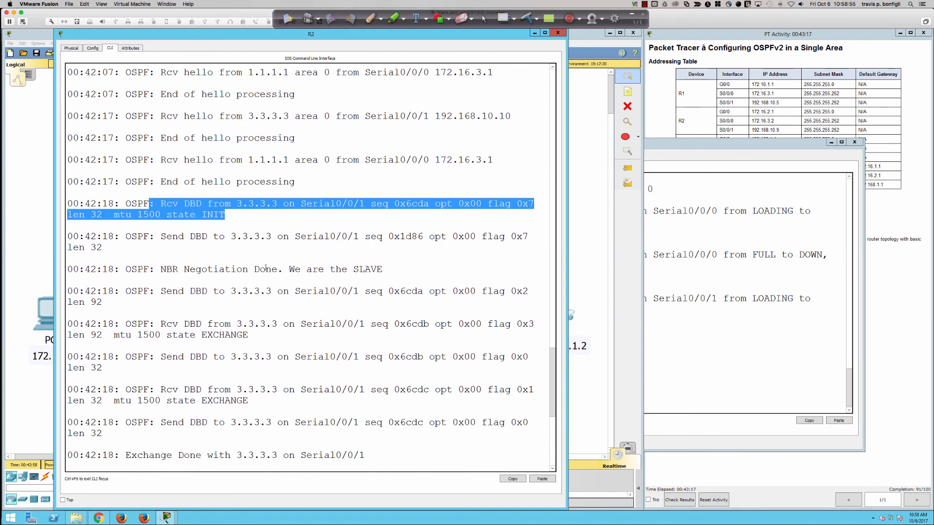
pyautogui.moveTo(286, 269)
pyautogui.mouseDown()
pyautogui.moveTo(388, 269)
pyautogui.moveTo(283, 269)
pyautogui.mouseUp()
pyautogui.click(387, 268)
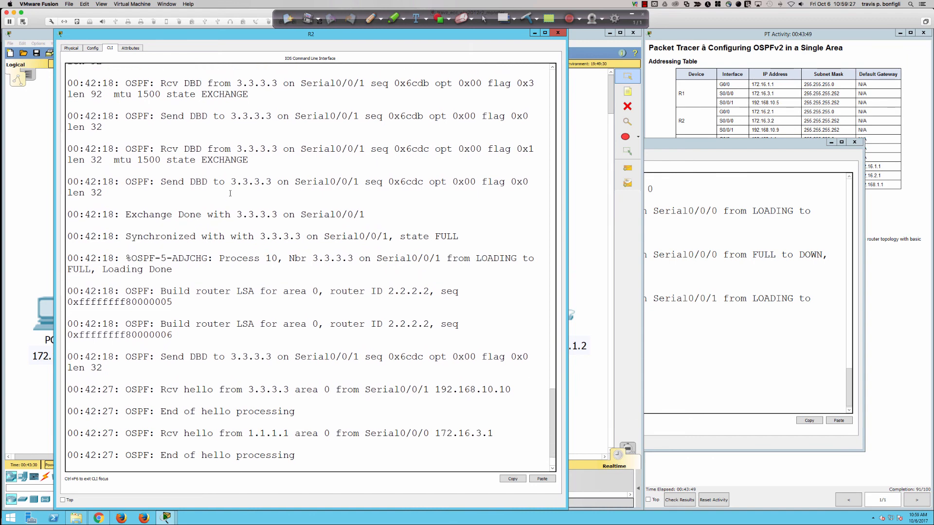
pyautogui.moveTo(207, 164); pyautogui.dragTo(275, 163)
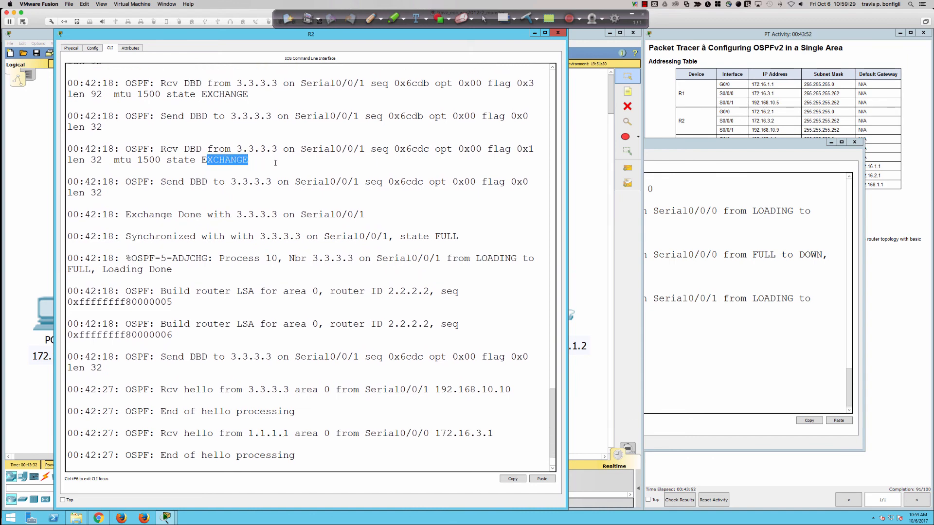
pyautogui.press('Return')
pyautogui.write('u all')
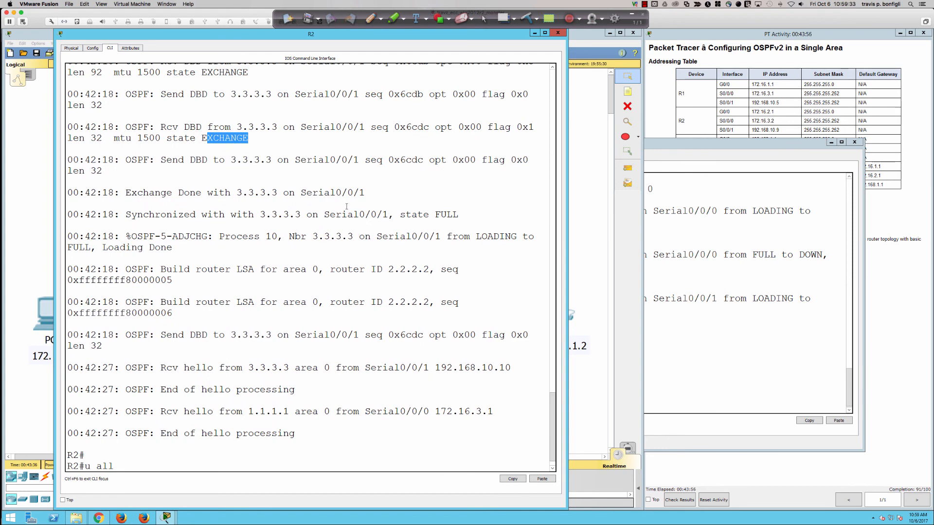
pyautogui.moveTo(404, 236); pyautogui.dragTo(457, 244)
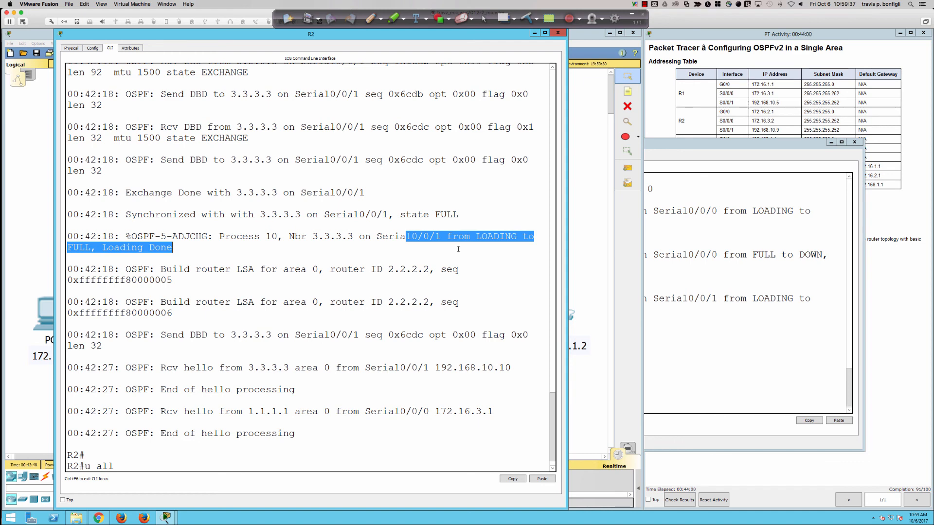
pyautogui.press('Return')
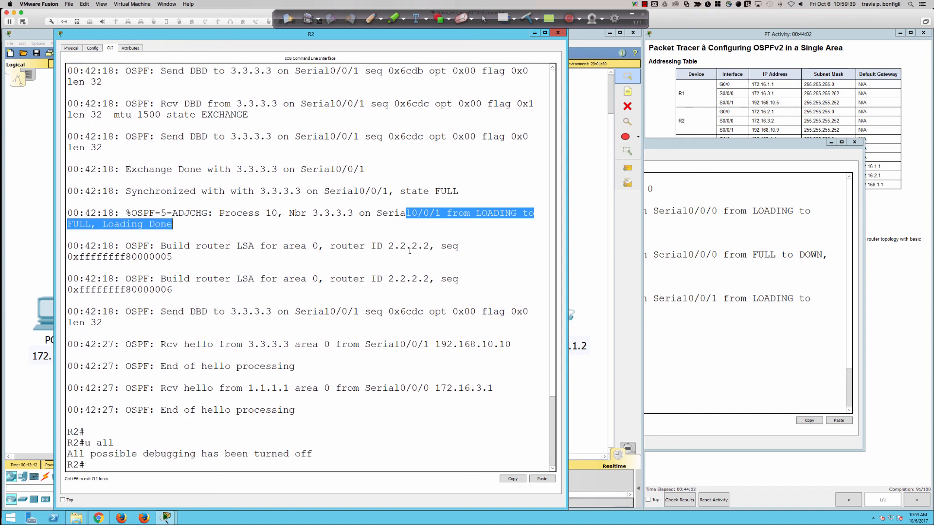
pyautogui.moveTo(131, 345); pyautogui.dragTo(381, 399)
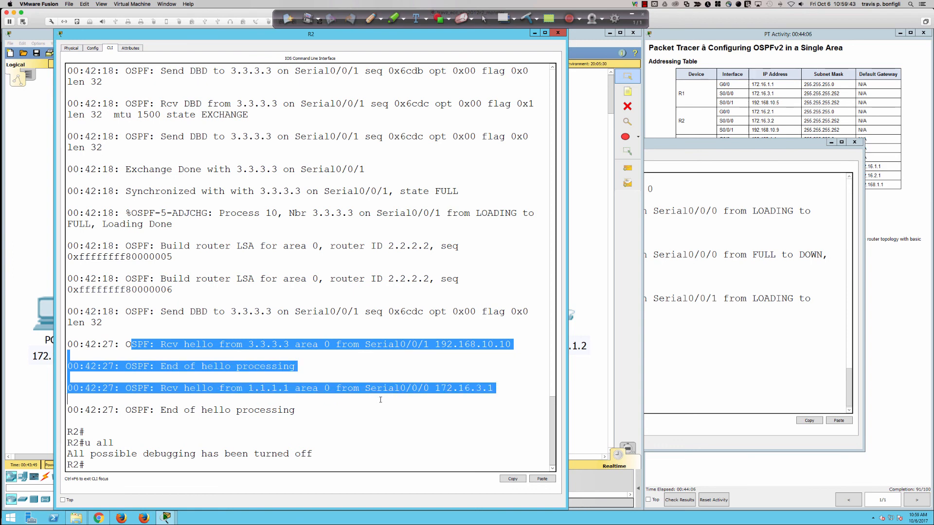
pyautogui.click(379, 399)
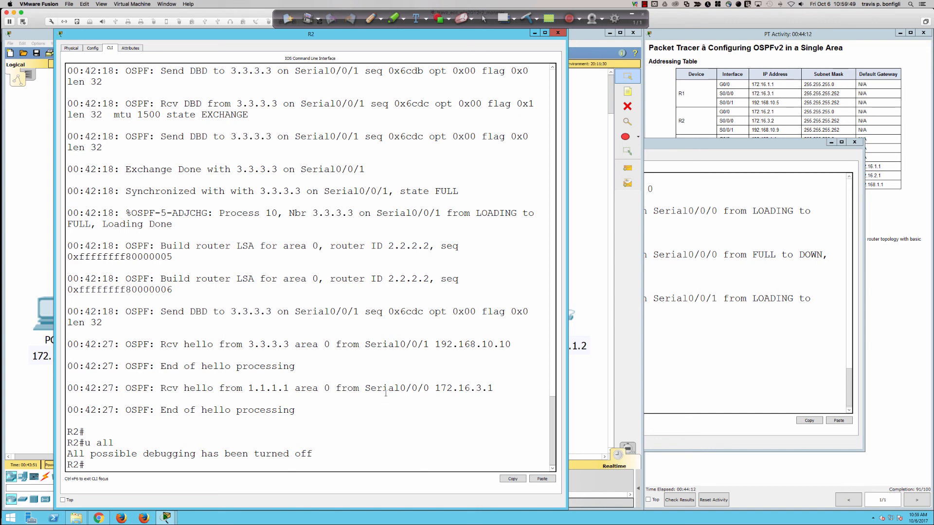
# Step: Return to R3, enlarge its window vertically and leave router configuration mode with end
pyautogui.click(668, 264)
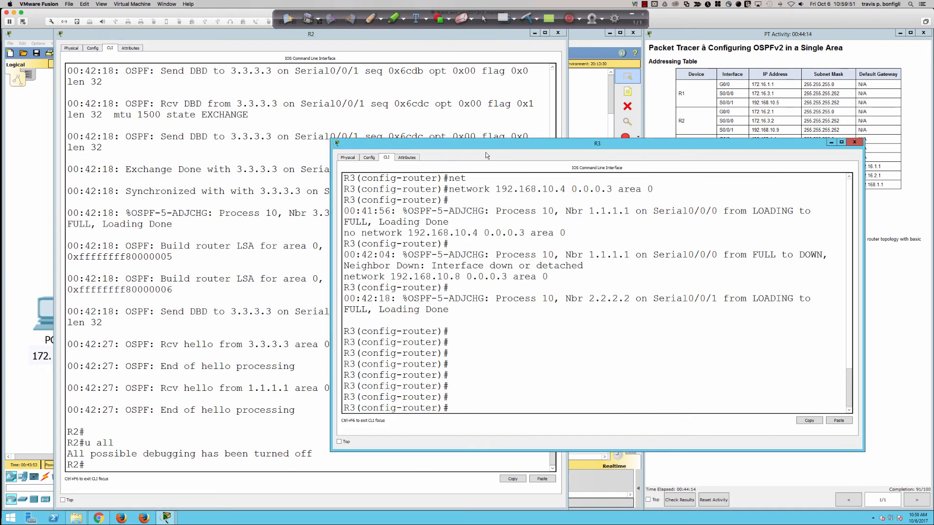
pyautogui.moveTo(476, 71); pyautogui.dragTo(480, 61)
pyautogui.click(616, 176)
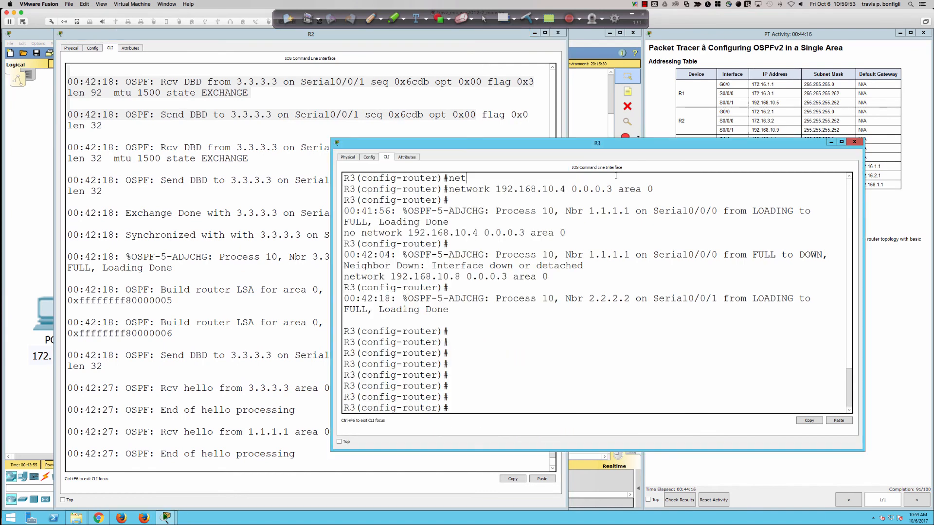
pyautogui.doubleClick(607, 138)
pyautogui.click(604, 83)
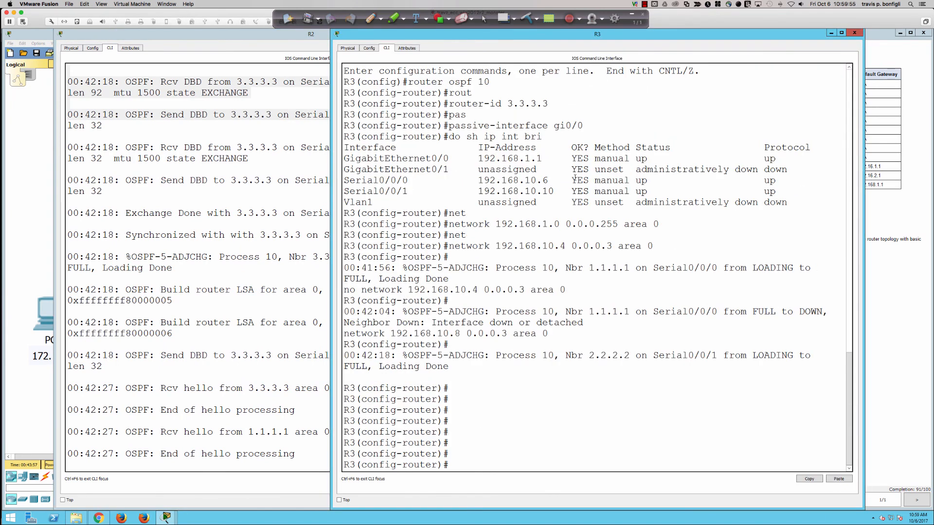
pyautogui.press('Return')
pyautogui.press('Return')
pyautogui.write('end')
pyautogui.press('Return')
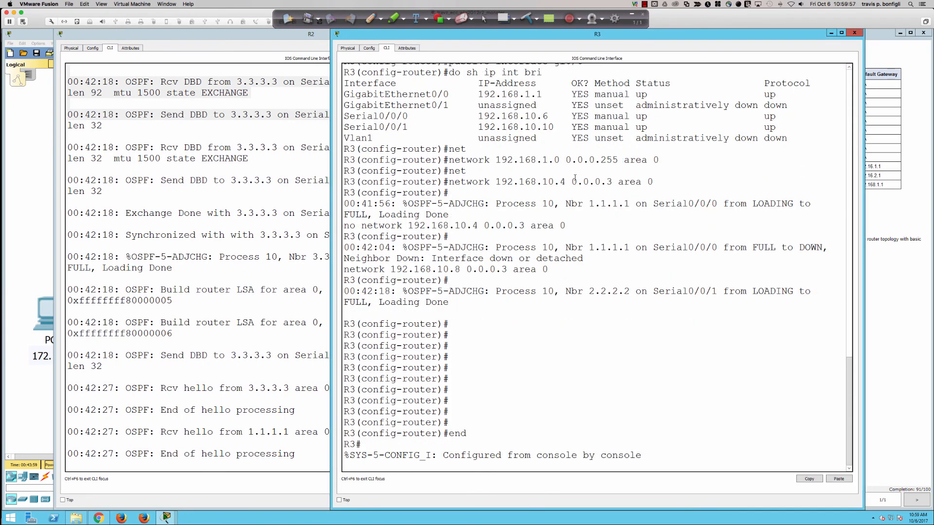
# Step: Display the OSPF link-state database on R3 with sh ip ospf data
pyautogui.write('sh ip ospf data')
pyautogui.press('Return')
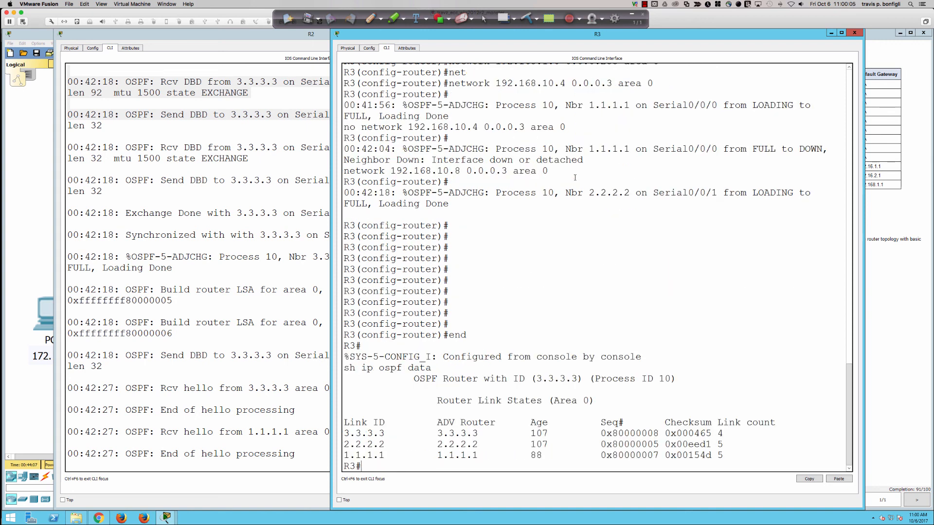
pyautogui.press('Return')
pyautogui.press('Return')
pyautogui.press('Return')
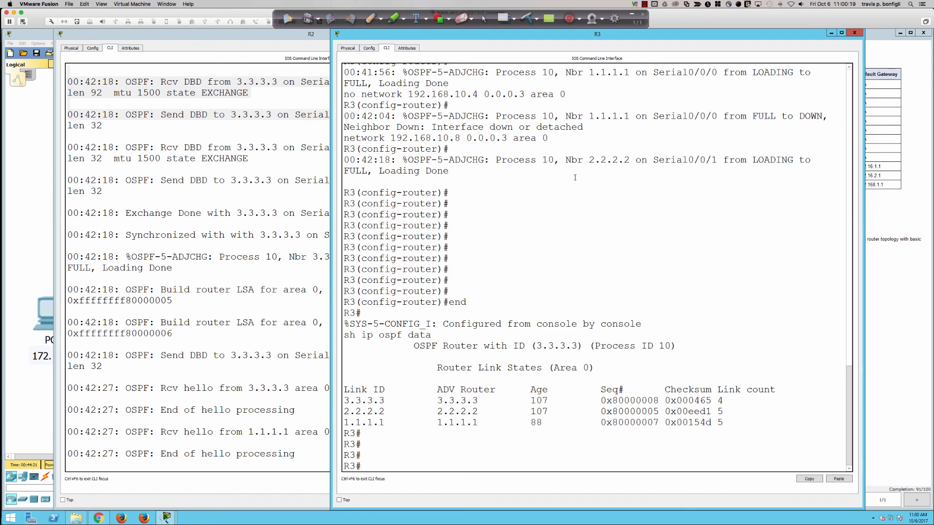
# Step: Try to display R3's OSPF interface details with sh ip ospf int, and acknowledge the crash dialog
pyautogui.write('sh ip ospf int')
pyautogui.press('Return')
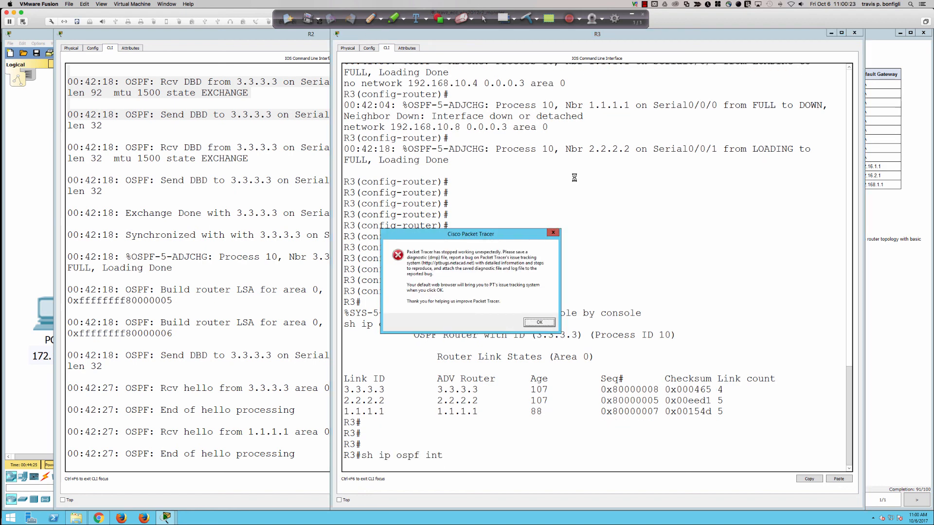
pyautogui.click(539, 322)
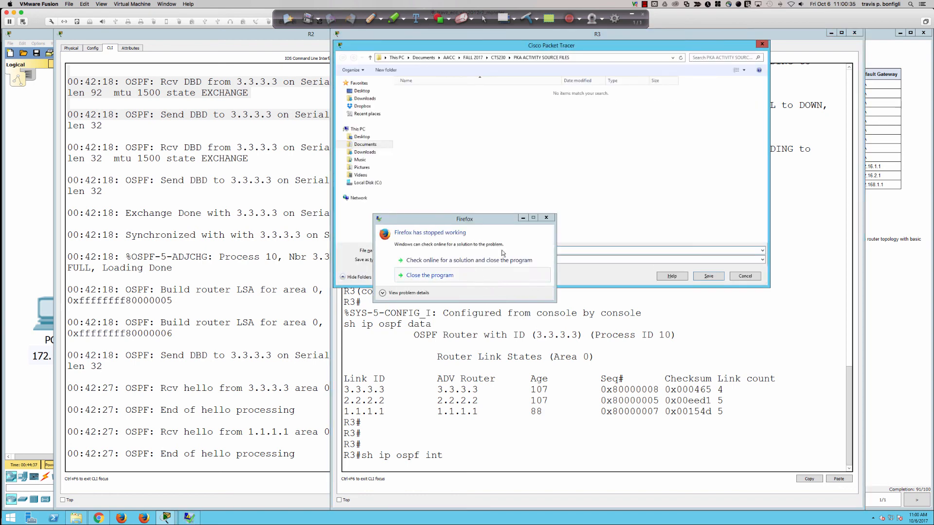
# Step: Dismiss the Firefox crash notice, cancel saving the diagnostic file, and close the crashed Packet Tracer program
pyautogui.click(547, 217)
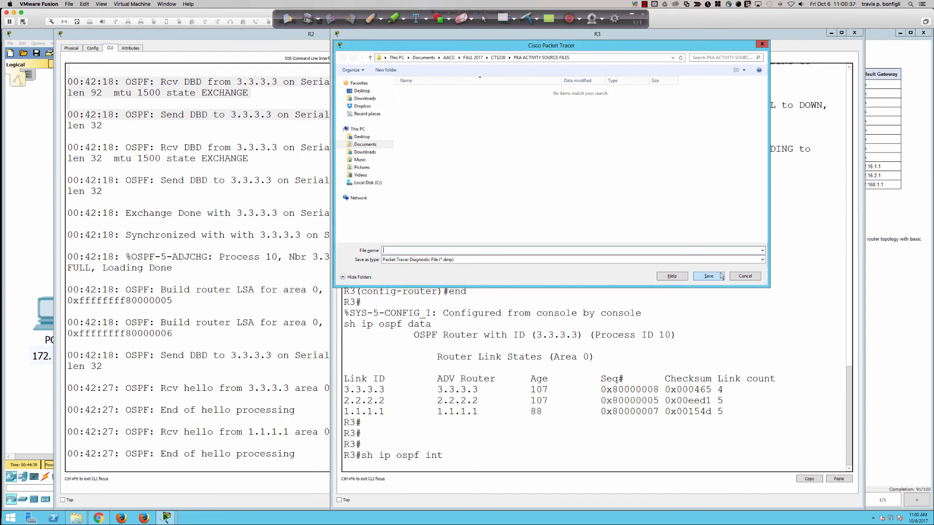
pyautogui.click(741, 277)
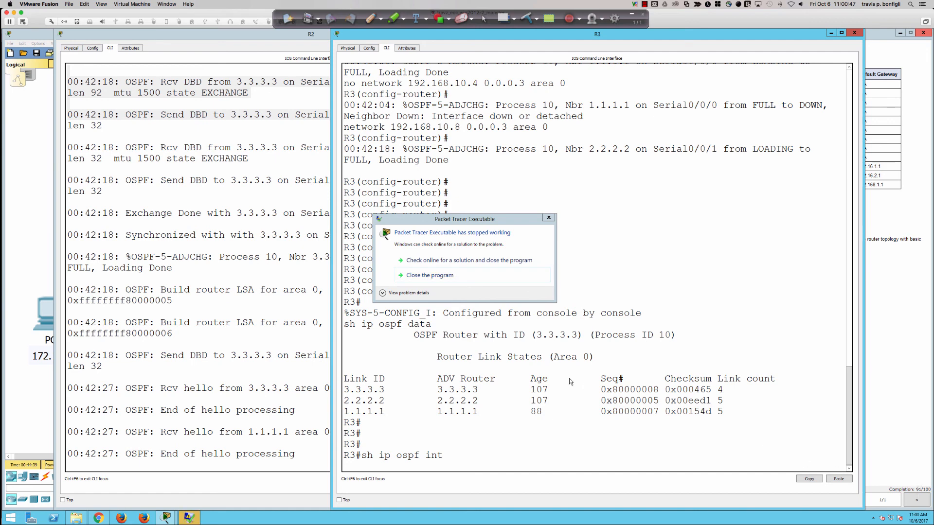
pyautogui.click(440, 276)
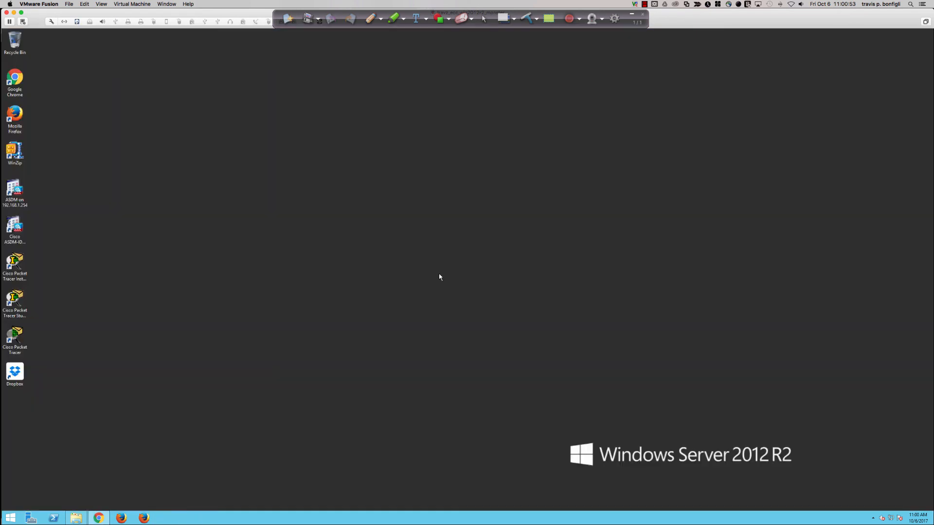
# Step: Relaunch Cisco Packet Tracer from the desktop, then move and enlarge its window to fill most of the screen
pyautogui.doubleClick(16, 337)
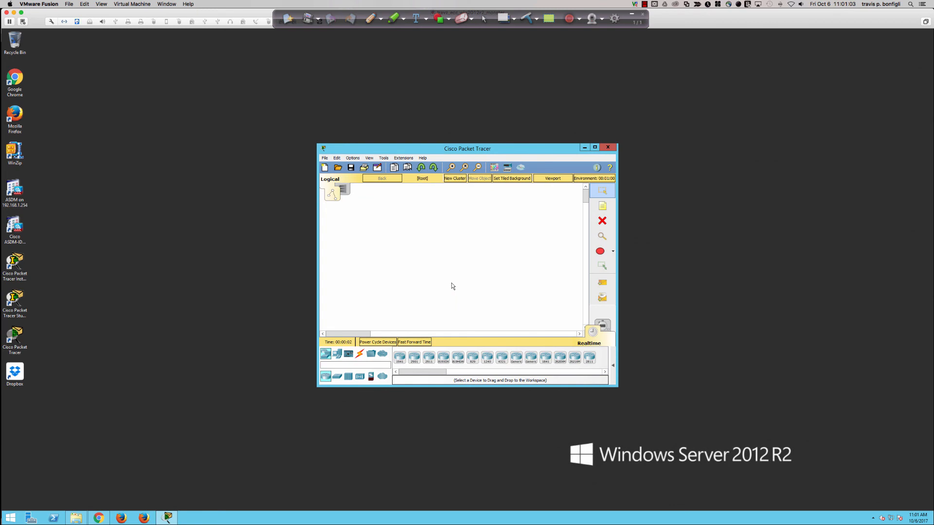
pyautogui.moveTo(418, 151); pyautogui.dragTo(147, 34)
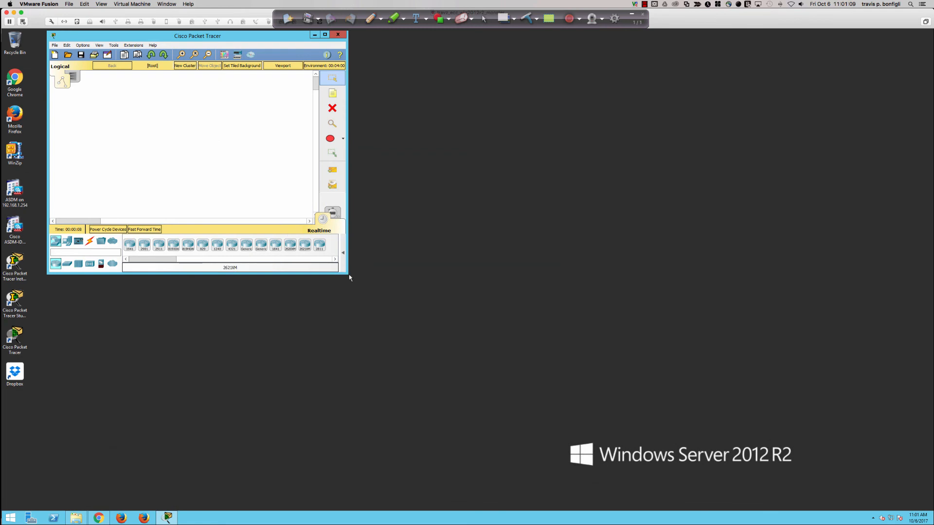
pyautogui.click(442, 321)
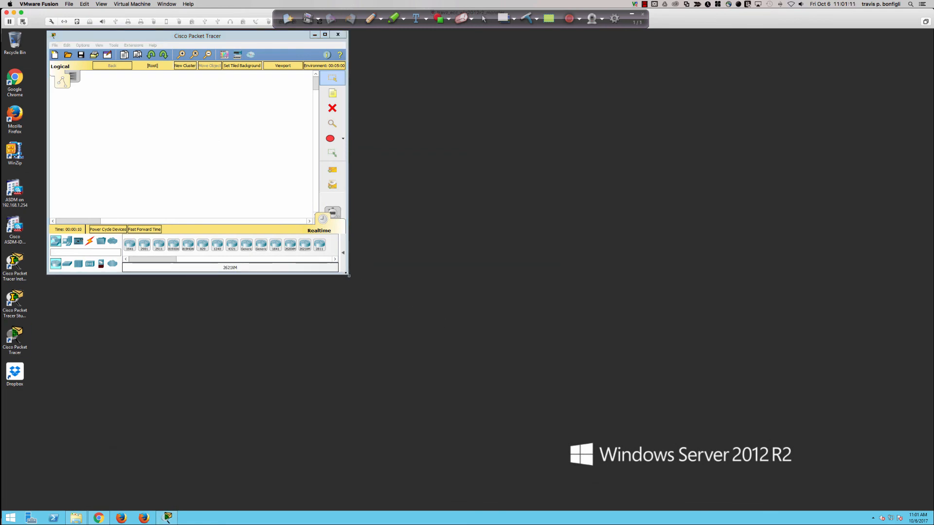
pyautogui.moveTo(348, 275); pyautogui.dragTo(833, 496)
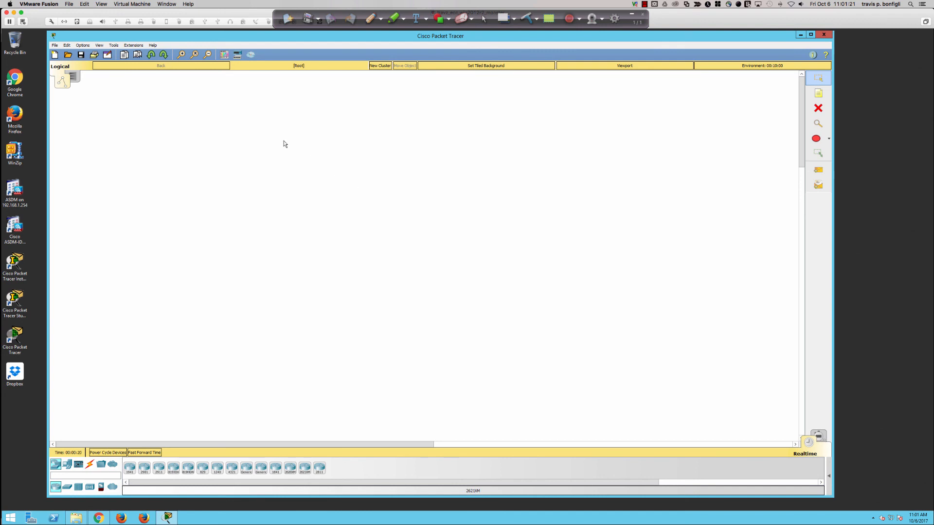
# Step: Open 8.2.2.7 Packet Tracer - Configuring OSPFv2 in a Single Area from AACC, FALL 2017, CTS230, PKA ACTIVITY SOURCE FILES, and dismiss the User Profile dialog
pyautogui.click(70, 54)
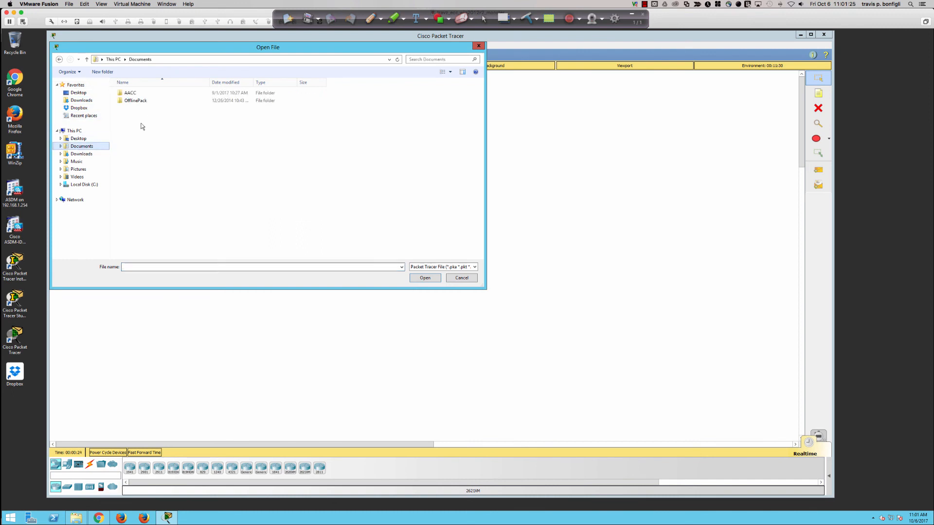
pyautogui.doubleClick(129, 93)
pyautogui.doubleClick(133, 101)
pyautogui.doubleClick(135, 93)
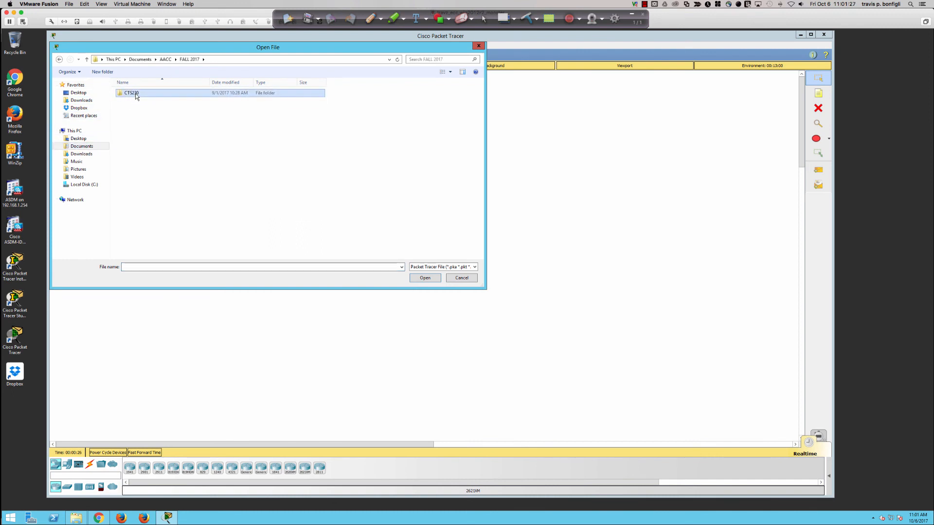
pyautogui.doubleClick(135, 93)
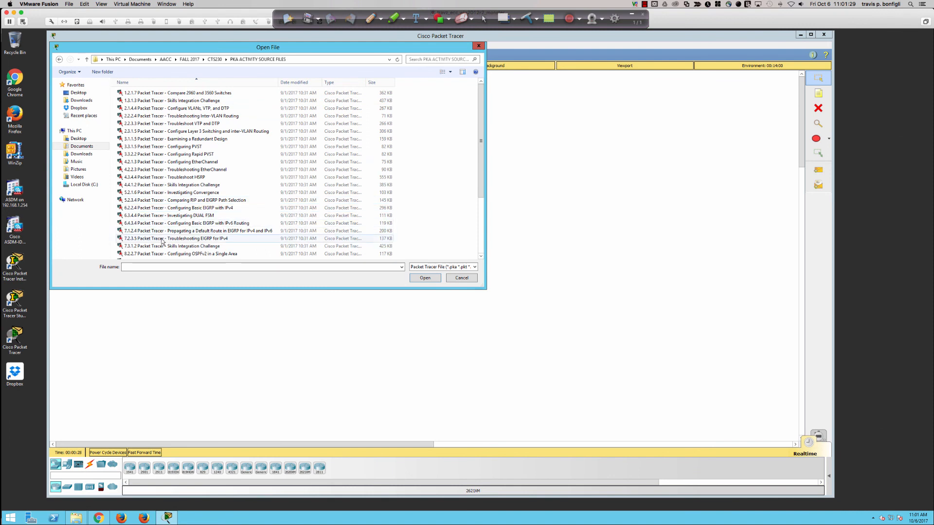
pyautogui.doubleClick(166, 253)
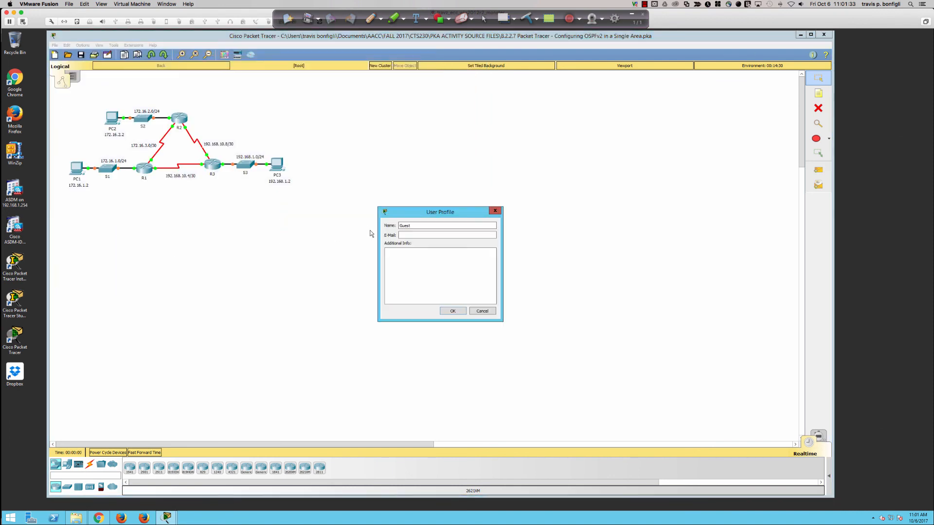
pyautogui.click(495, 210)
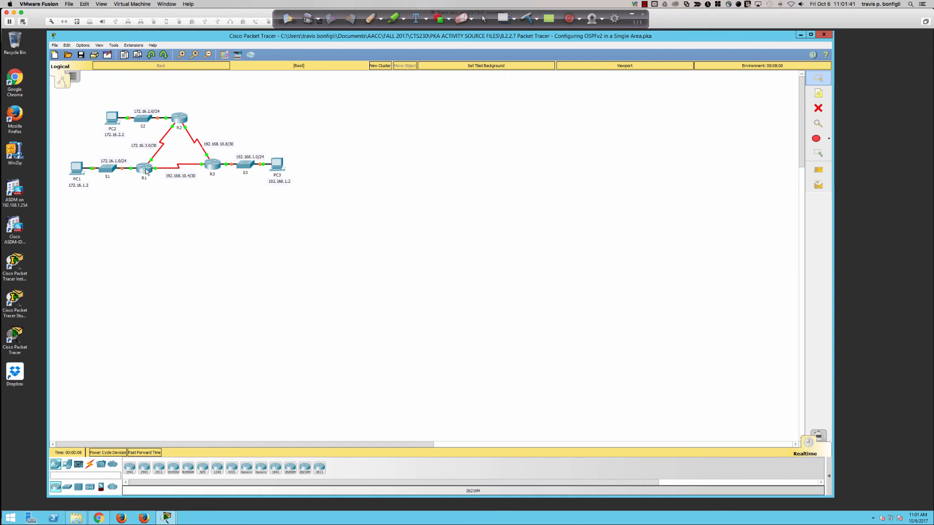
# Step: Enlarge the network topology in the workspace with R1, R2, R3 and their LANs all in view
pyautogui.scroll(6, 133, 197)
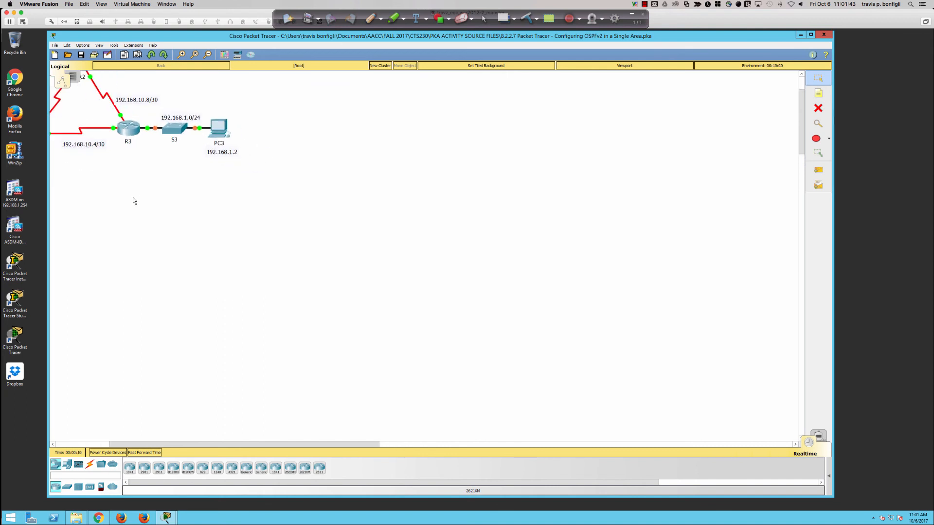
pyautogui.scroll(5, 115, 209)
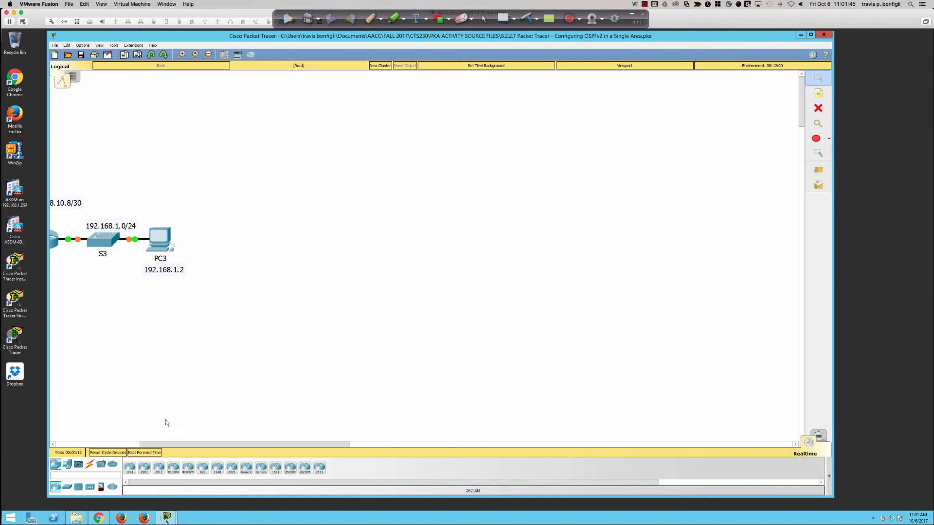
pyautogui.moveTo(163, 444); pyautogui.dragTo(75, 444)
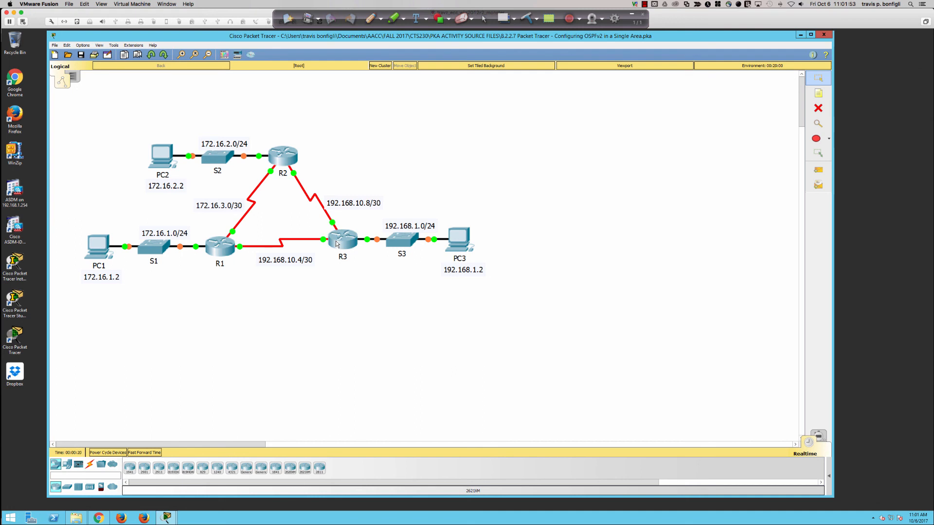
# Step: Switch from the virtual machine to another open application on the Mac
pyautogui.press('super+Tab')
pyautogui.press('super+Tab')
pyautogui.press('super+Tab')
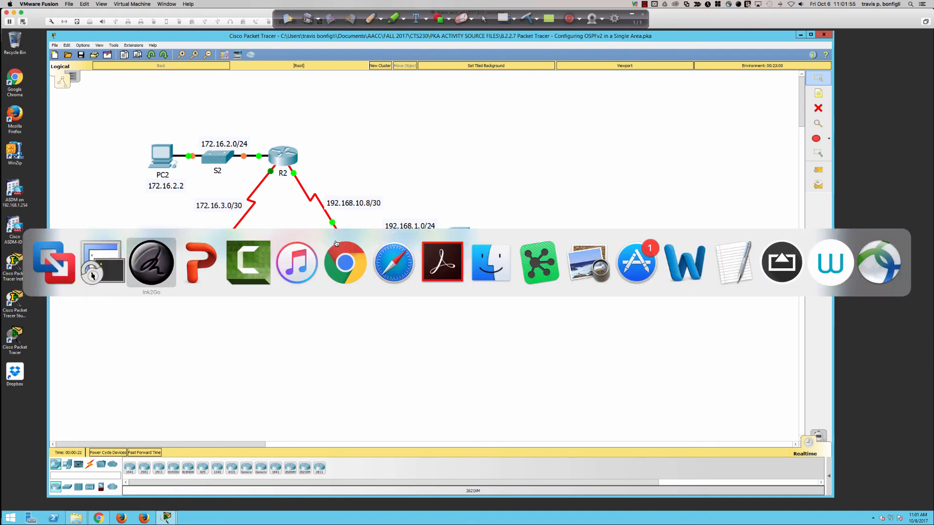